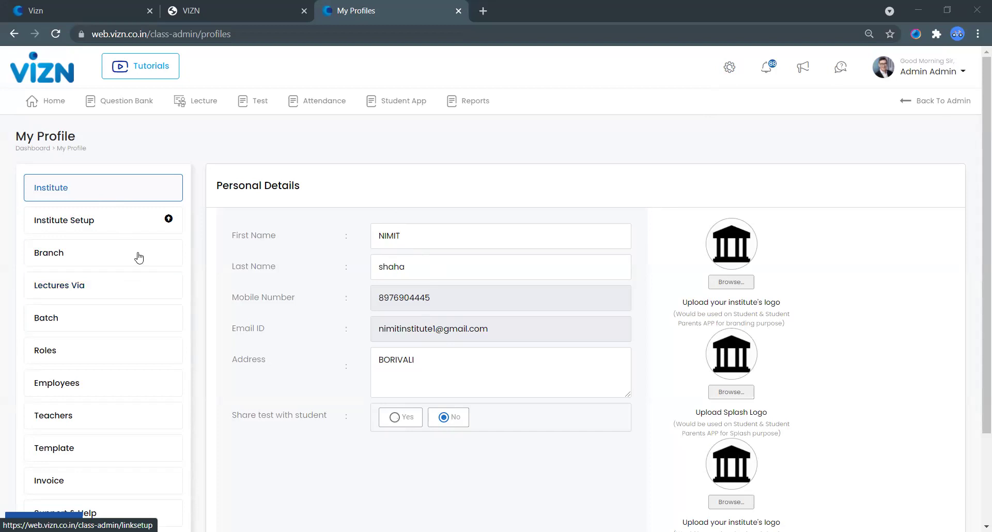
# Step: Go to the Branch list and open an empty Add New Branch form
pyautogui.click(89, 256)
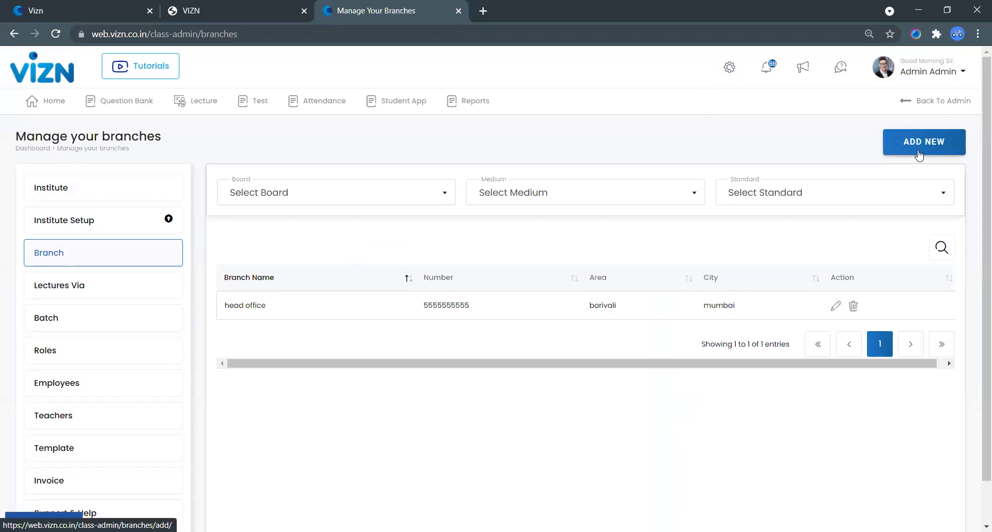
pyautogui.click(918, 154)
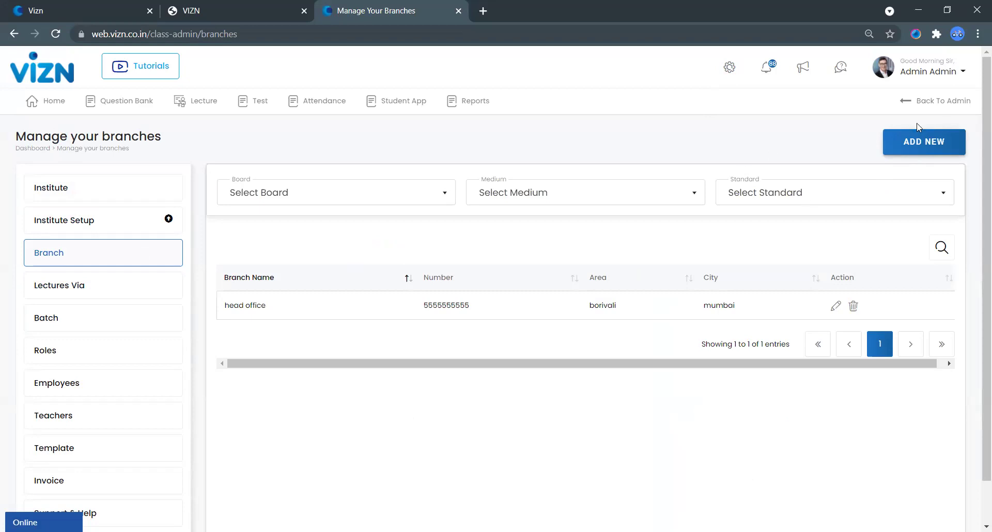
pyautogui.click(915, 142)
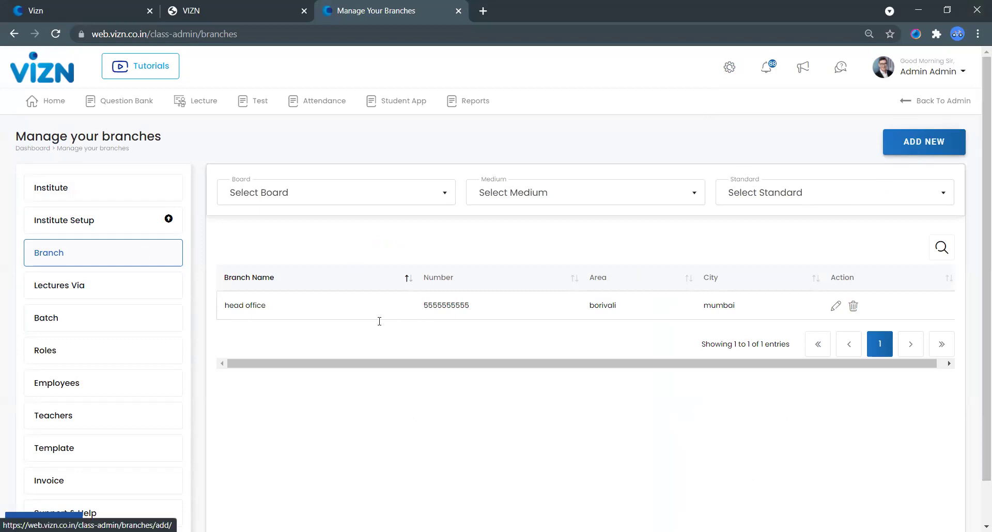
pyautogui.click(297, 230)
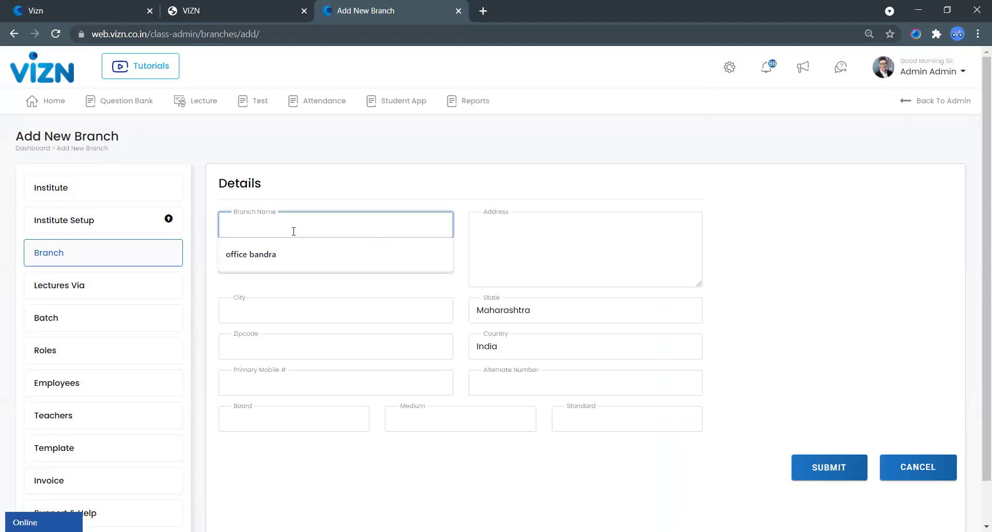
# Step: Enter branch name office bandra, address BANDRA, area bamdra and city mumbai
pyautogui.click(279, 264)
pyautogui.click(527, 257)
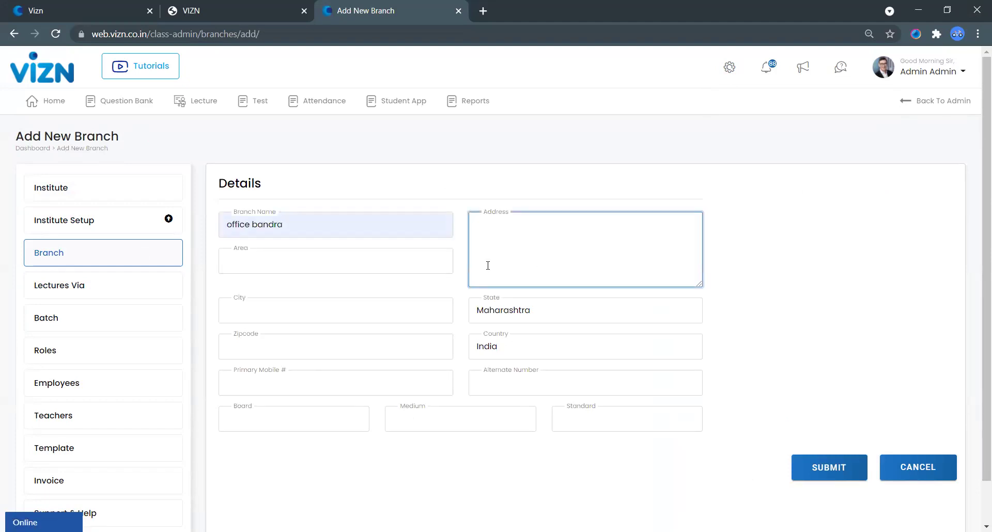
pyautogui.write('BANDRA')
pyautogui.click(352, 263)
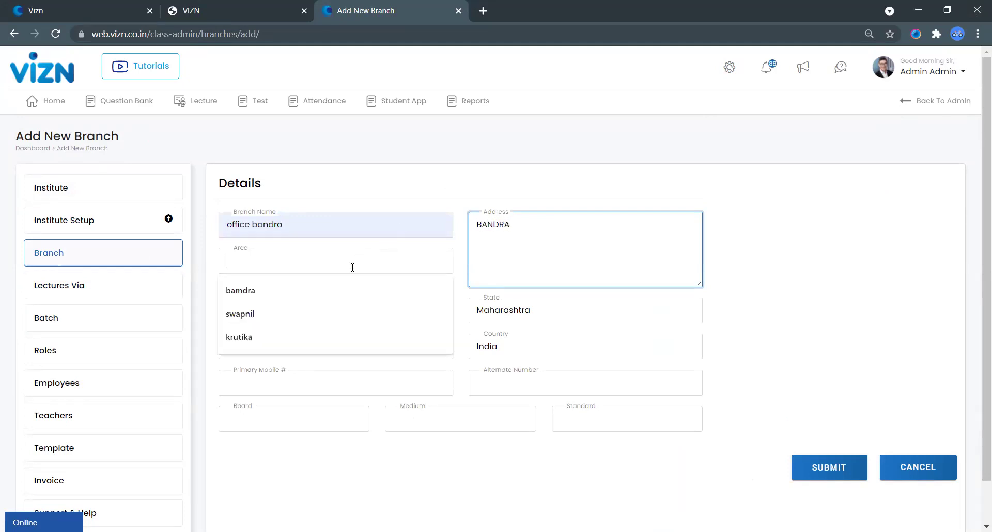
pyautogui.click(277, 295)
pyautogui.click(287, 316)
pyautogui.click(287, 341)
# Step: Fill in zipcode 400050 and the primary and alternate mobile numbers
pyautogui.click(286, 343)
pyautogui.click(272, 380)
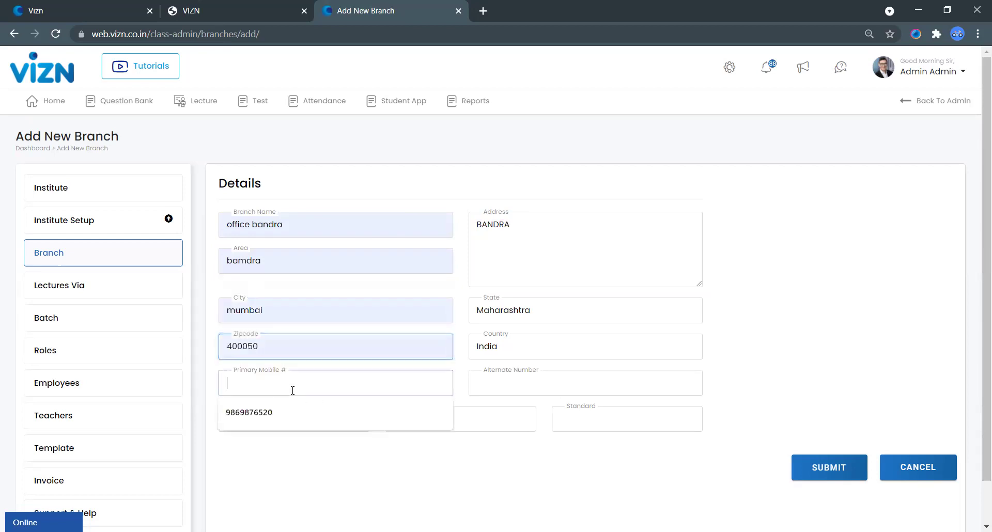
pyautogui.click(292, 388)
pyautogui.click(280, 413)
pyautogui.click(518, 388)
pyautogui.click(510, 414)
pyautogui.click(327, 423)
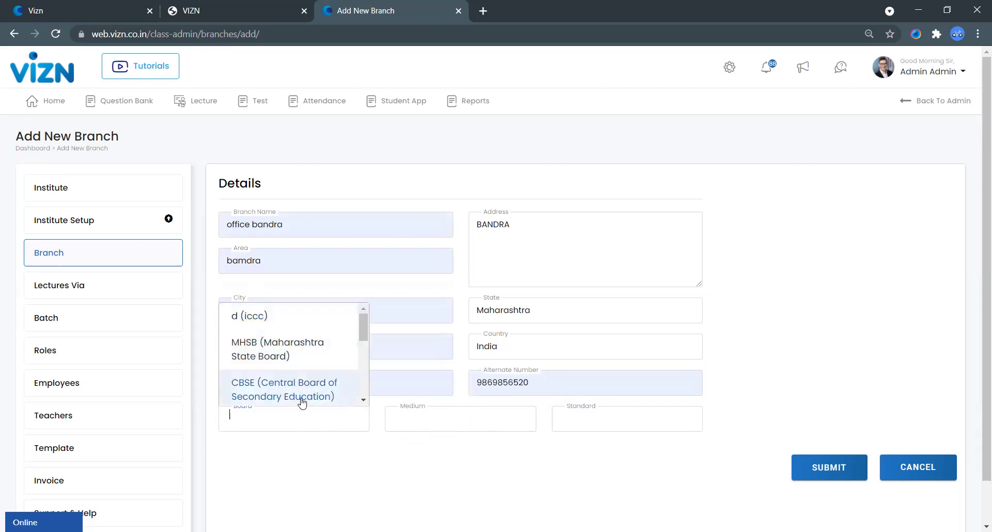
# Step: Set the branch board to MHSB and its mediums to Semi English and Marathi
pyautogui.click(278, 356)
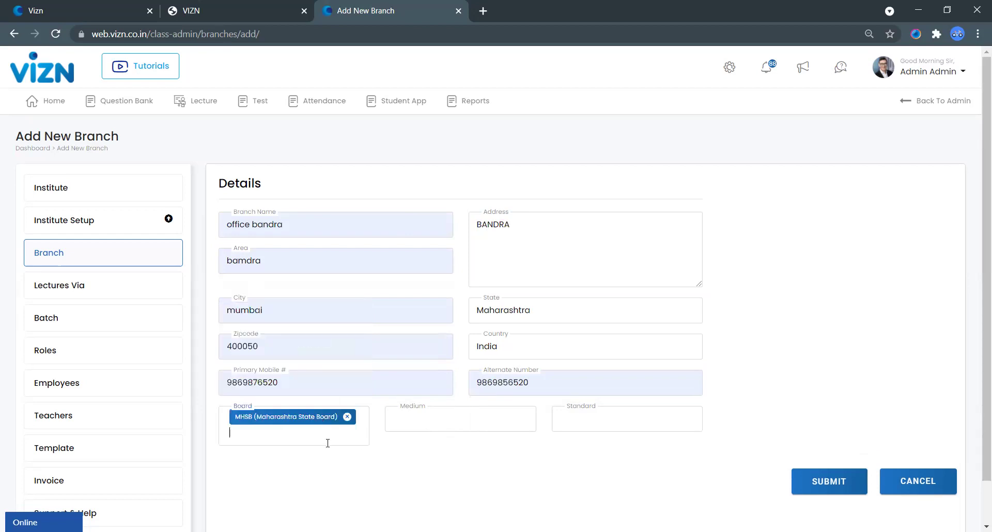
pyautogui.click(328, 443)
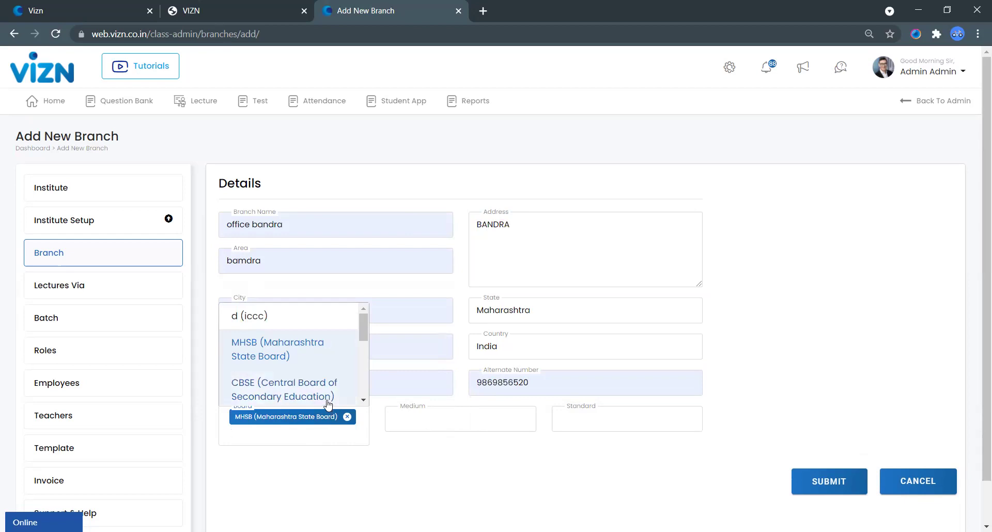
pyautogui.click(457, 459)
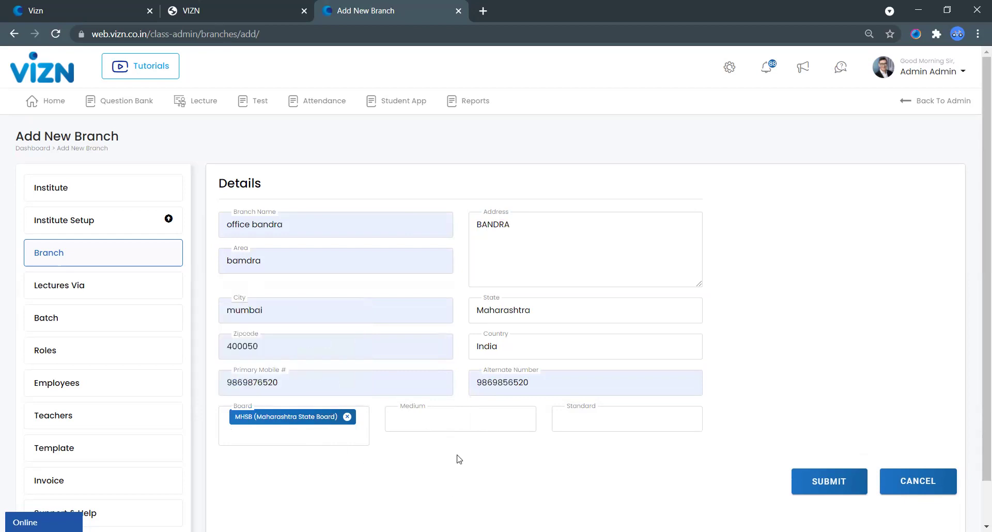
pyautogui.click(420, 418)
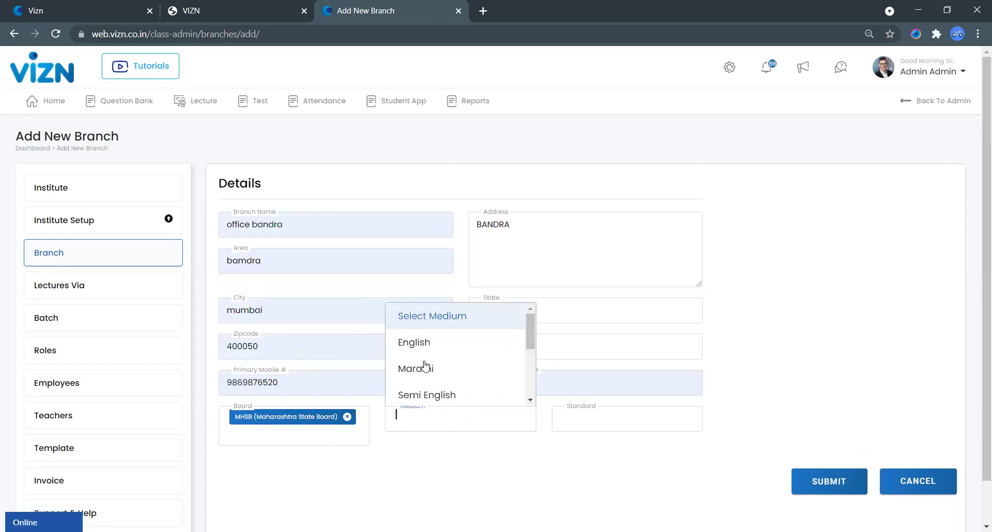
pyautogui.click(438, 399)
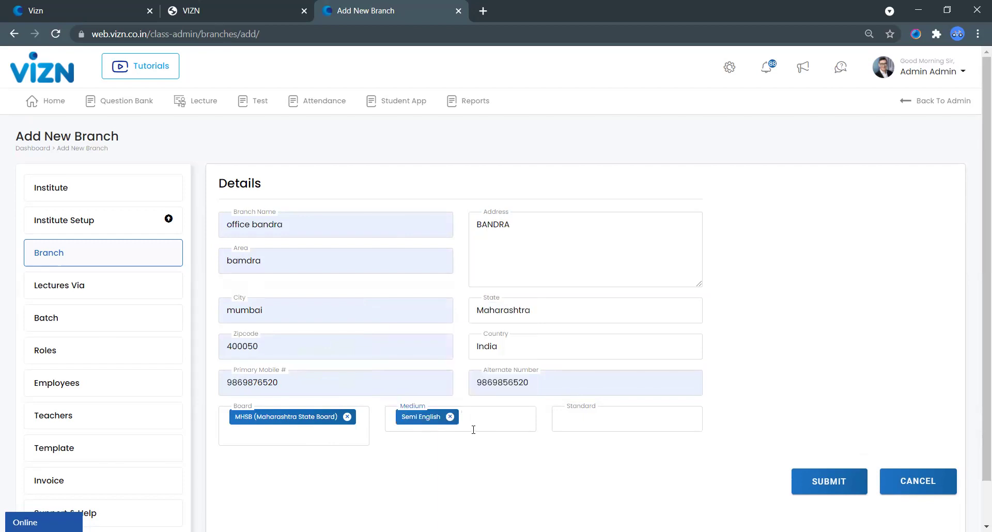
pyautogui.click(473, 429)
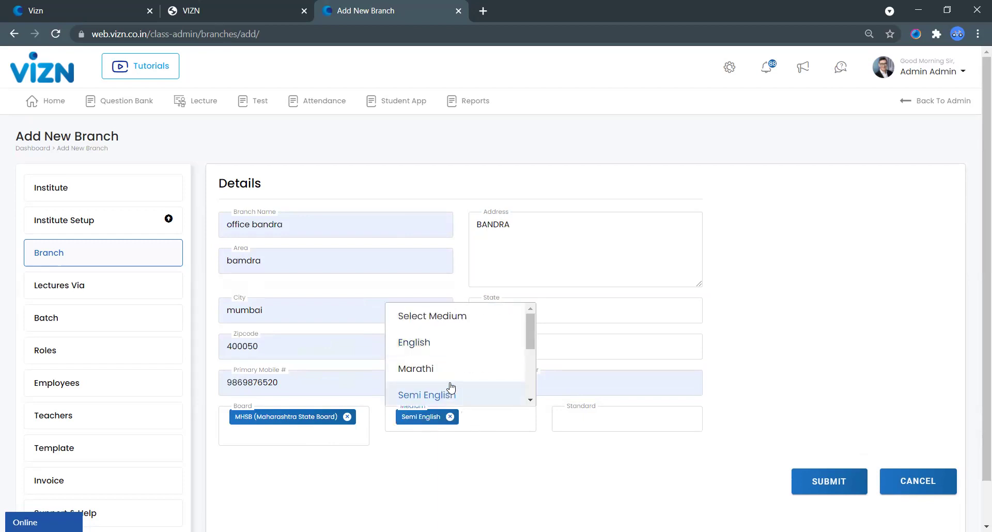
pyautogui.click(445, 368)
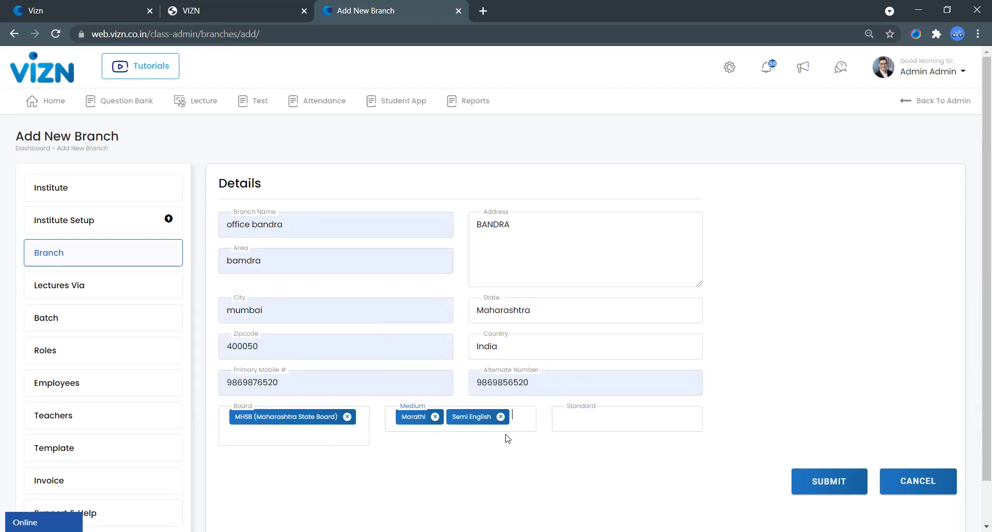
# Step: Add standards 9, 10 and 8 to the branch
pyautogui.click(595, 415)
pyautogui.click(580, 343)
pyautogui.click(639, 411)
pyautogui.click(584, 367)
pyautogui.click(654, 427)
pyautogui.click(586, 391)
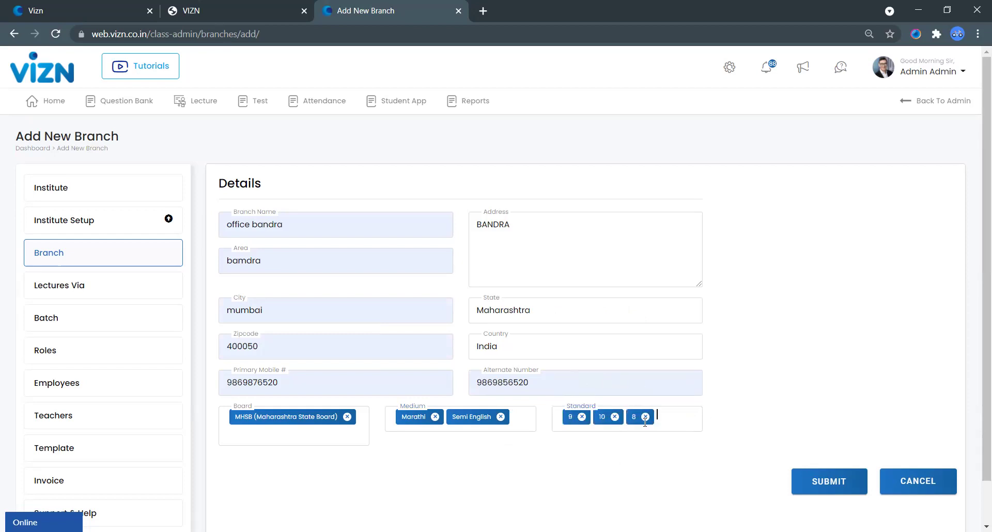
# Step: Pick standards 9, 10 and 8 again in the Standard multi-select
pyautogui.click(684, 426)
pyautogui.moveTo(698, 347); pyautogui.dragTo(698, 386)
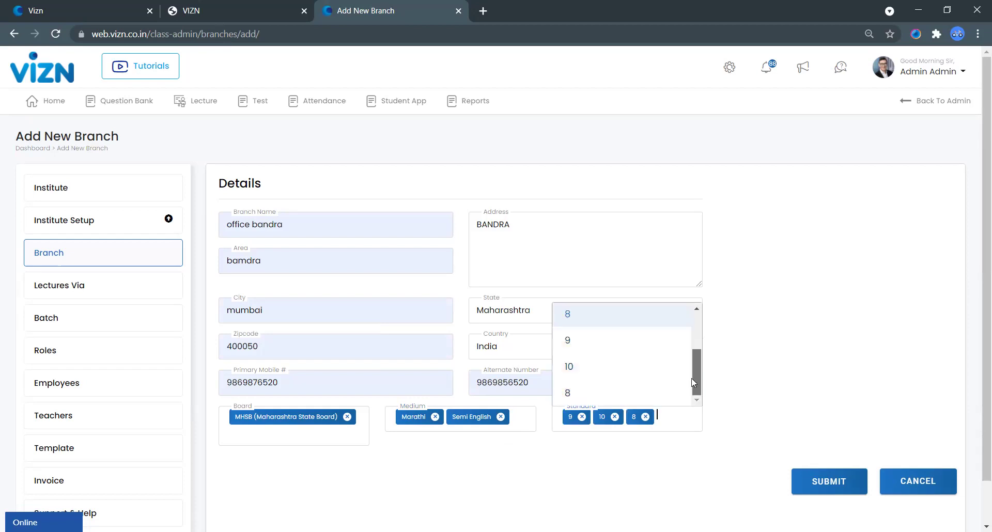
pyautogui.click(584, 342)
pyautogui.click(645, 432)
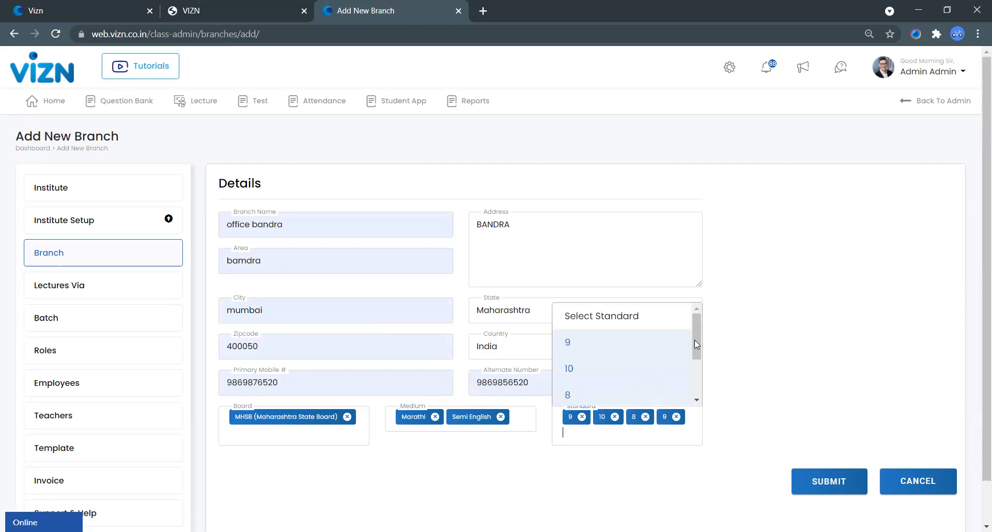
pyautogui.moveTo(695, 340); pyautogui.dragTo(704, 383)
pyautogui.click(568, 366)
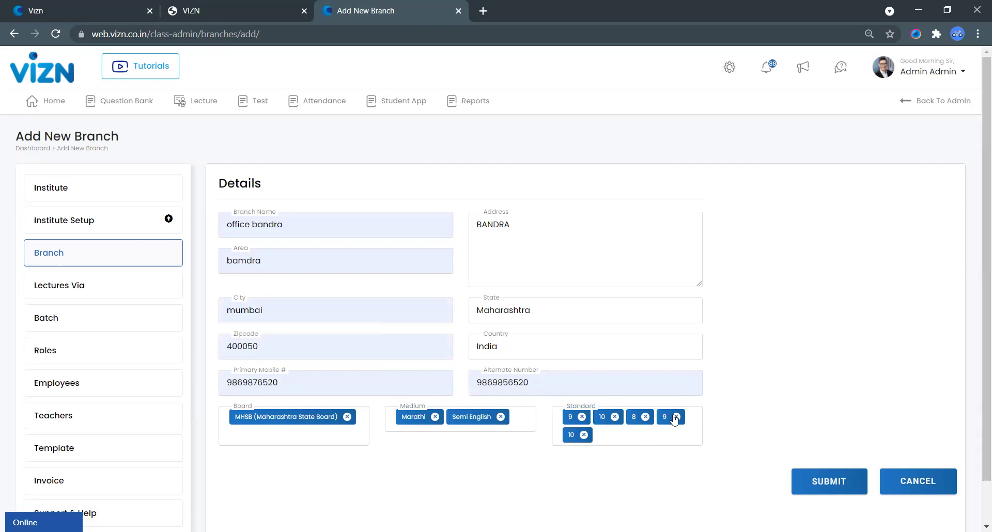
pyautogui.click(650, 434)
pyautogui.click(706, 339)
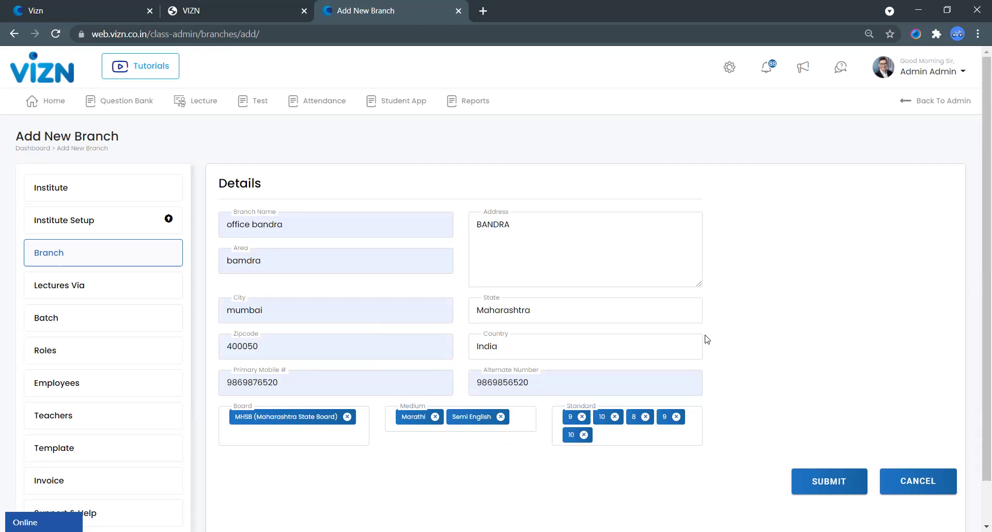
pyautogui.click(701, 437)
pyautogui.scroll(-2, 699, 394)
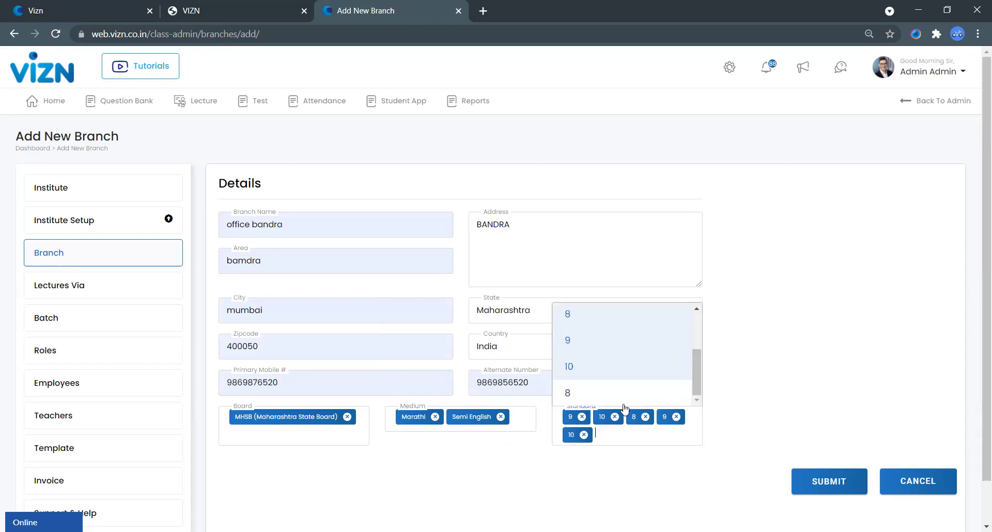
pyautogui.click(624, 390)
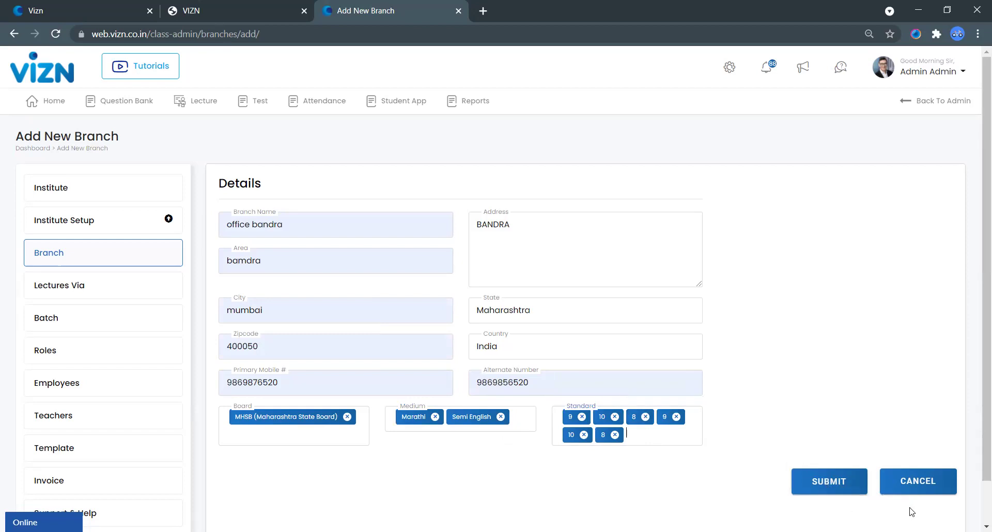
# Step: Cancel the unsaved branch and open the Add New Batch form from Batch
pyautogui.click(905, 485)
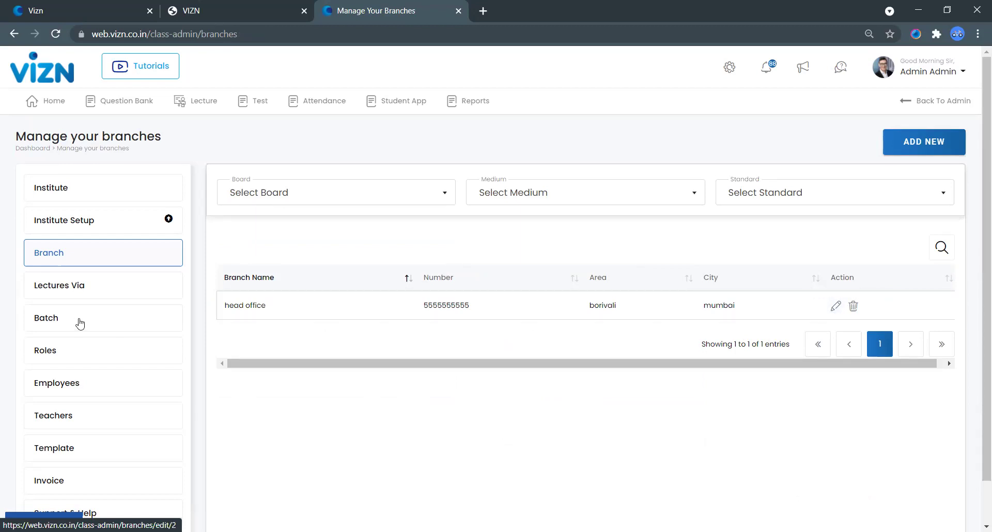
pyautogui.click(105, 328)
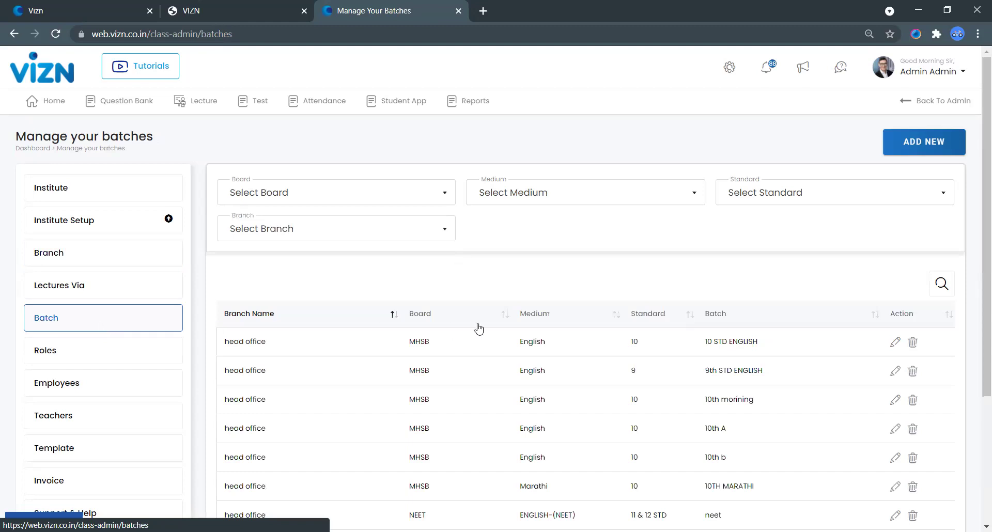
pyautogui.click(931, 141)
# Step: Save batch 10th A: head office, MHSB board, Semi English medium, standard 10
pyautogui.click(289, 226)
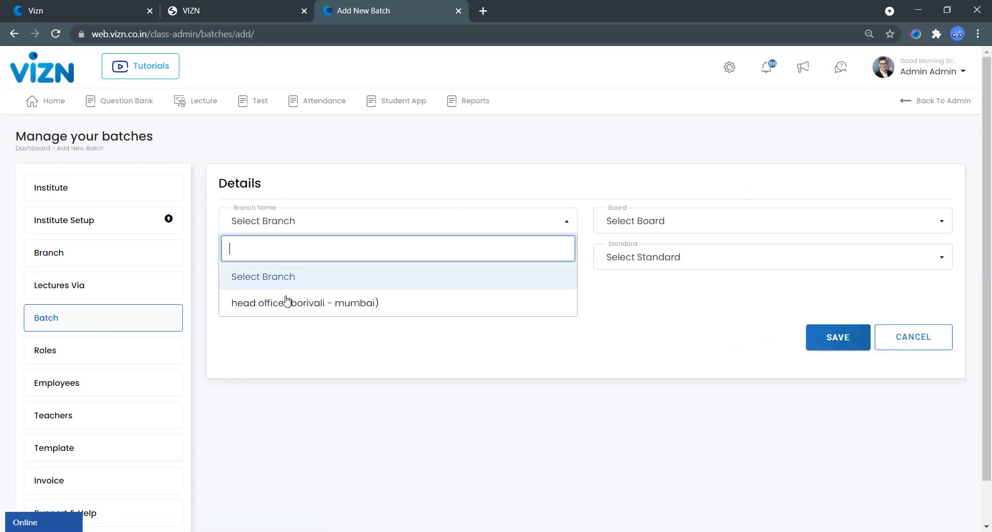
pyautogui.click(302, 311)
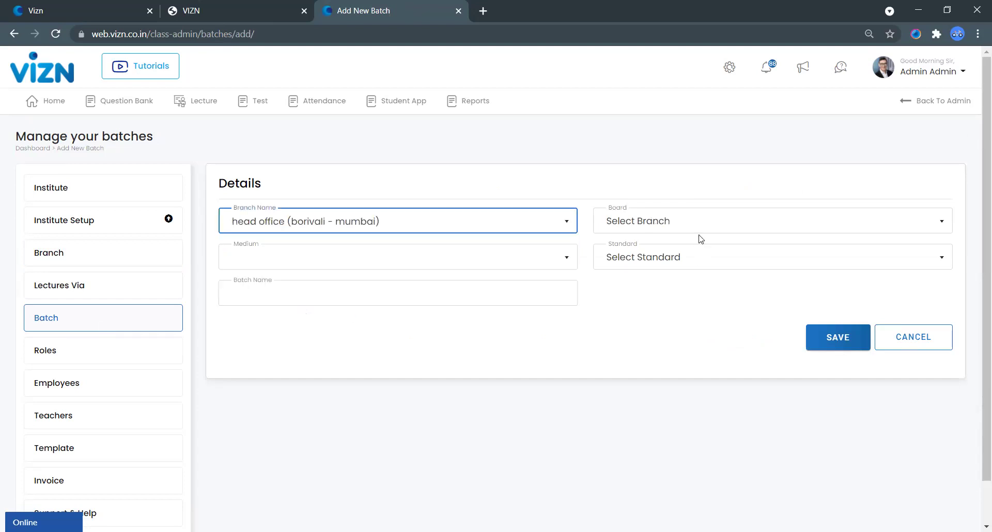
pyautogui.click(690, 221)
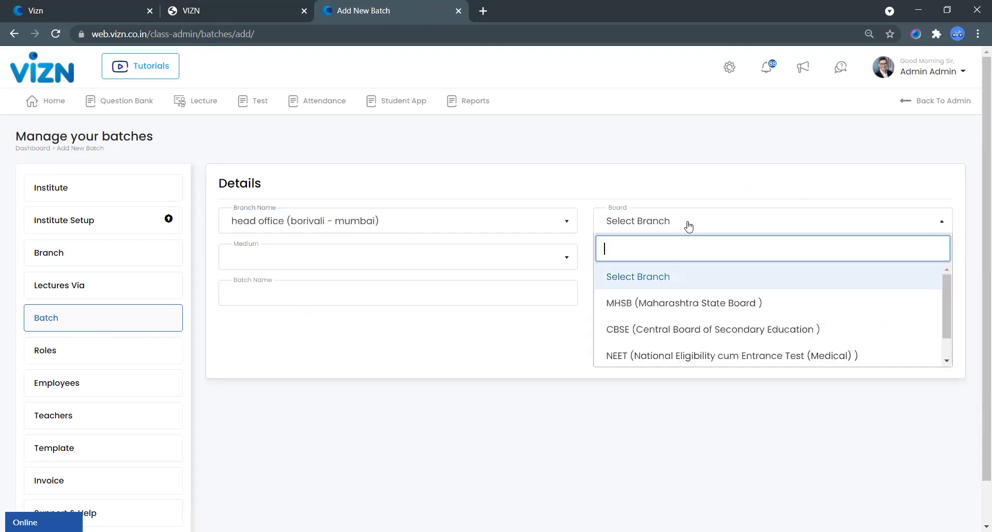
pyautogui.click(646, 305)
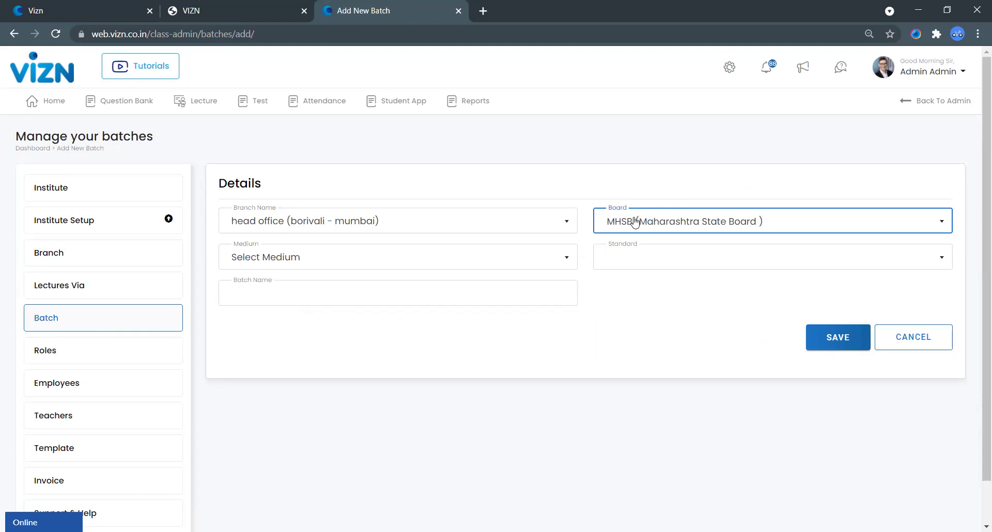
pyautogui.click(301, 272)
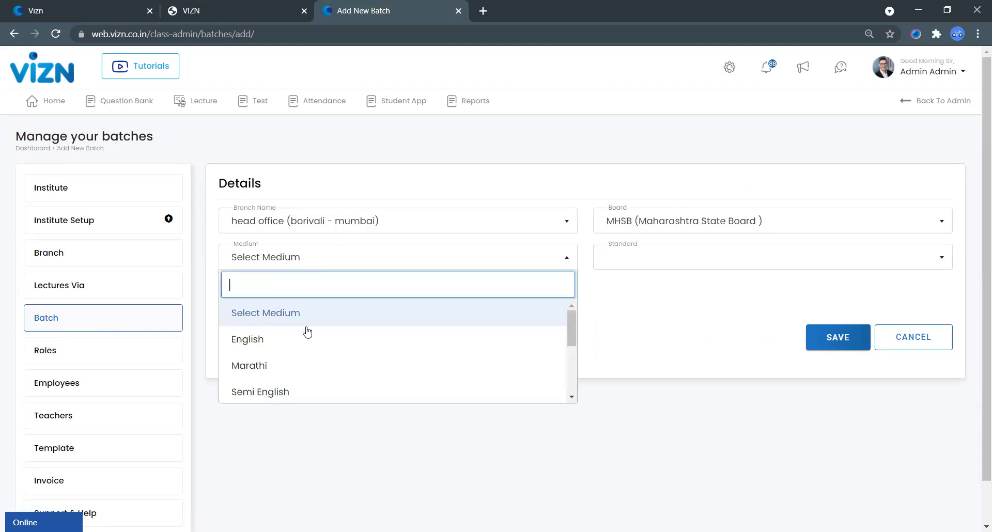
pyautogui.click(317, 399)
pyautogui.click(646, 261)
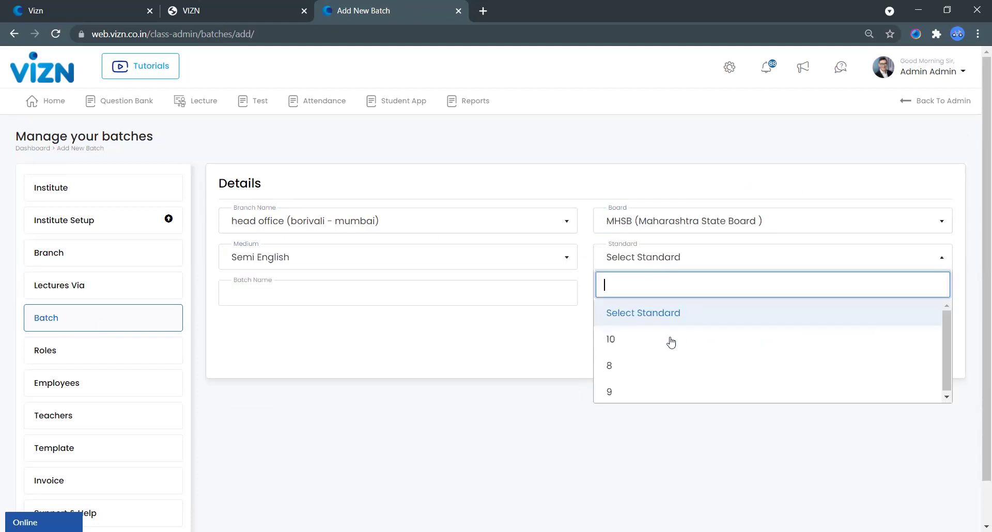
pyautogui.click(654, 348)
pyautogui.click(273, 302)
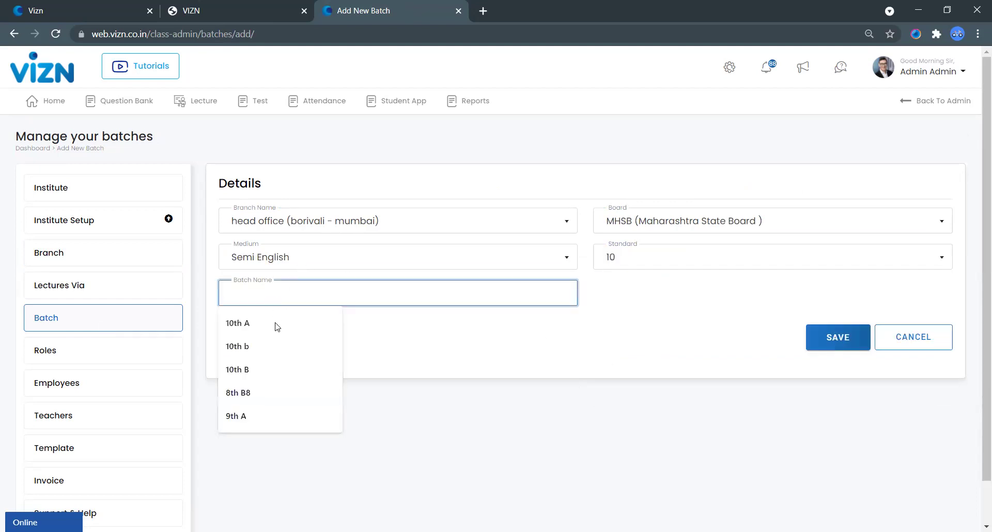
pyautogui.click(278, 325)
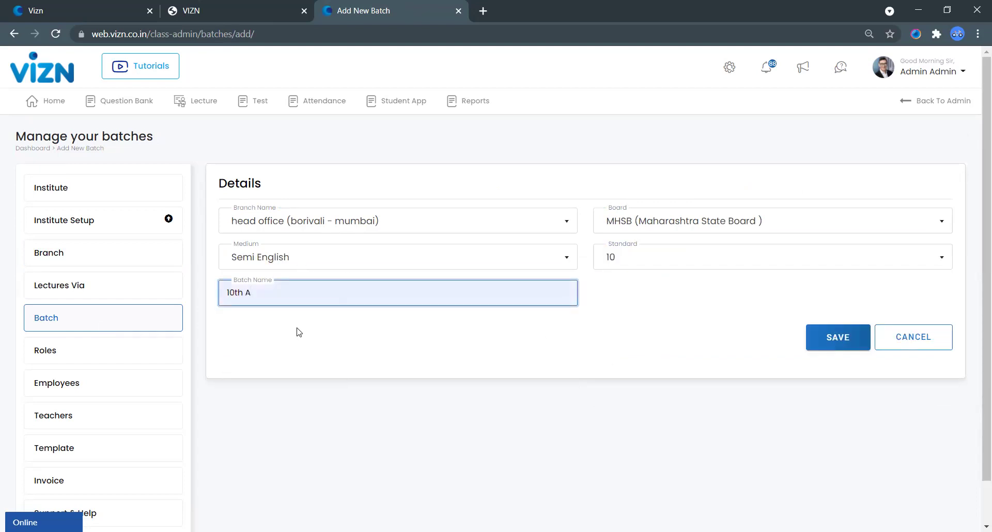
pyautogui.click(835, 351)
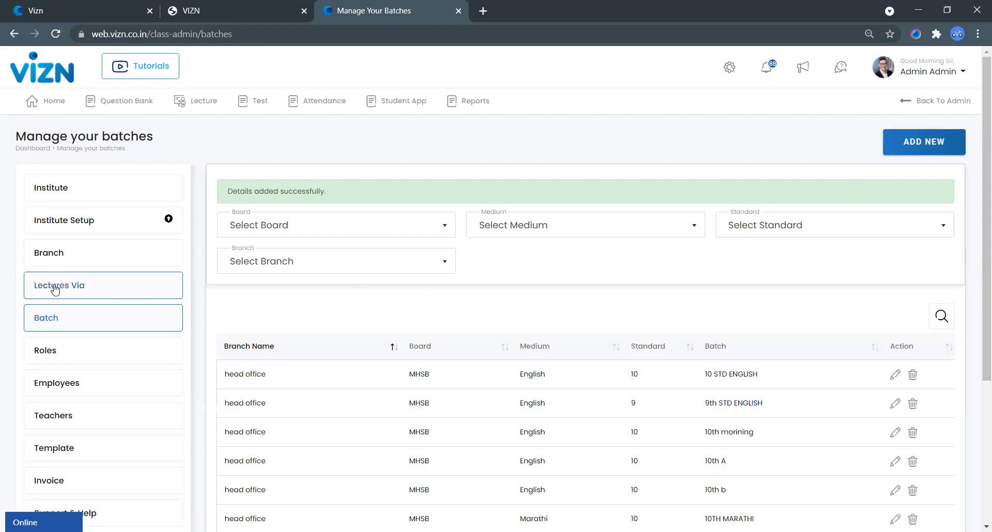
# Step: Review and confirm the Zoom Meeting lecture settings under Lectures Via
pyautogui.click(76, 288)
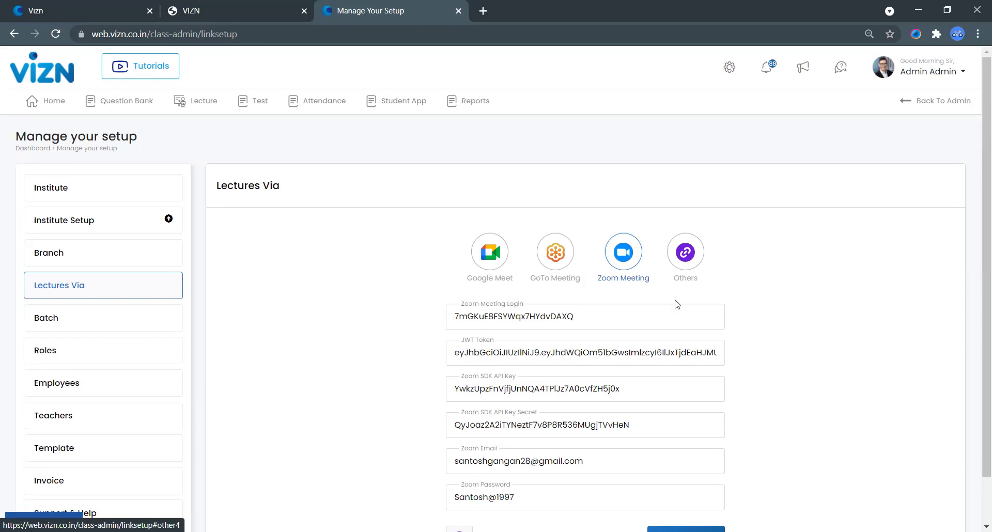
pyautogui.scroll(-1, 678, 305)
pyautogui.click(710, 491)
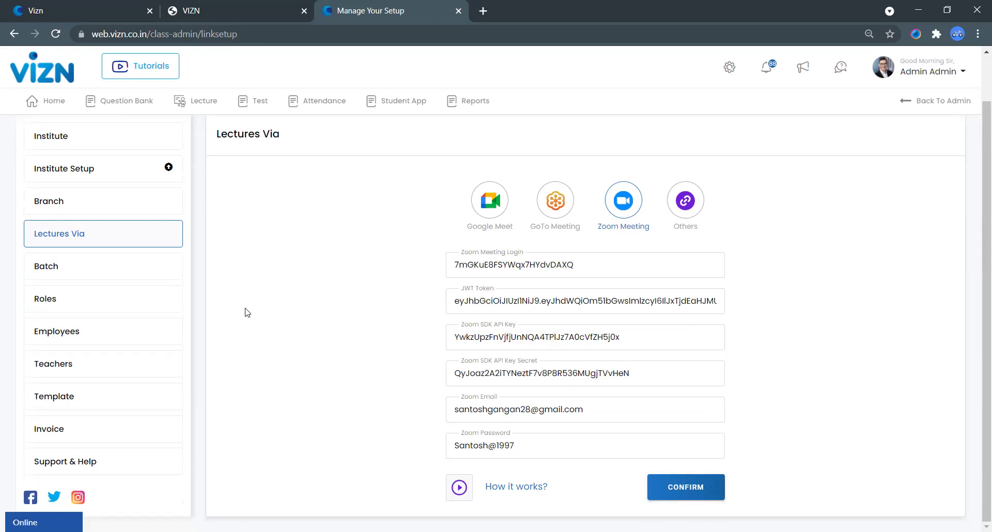
pyautogui.click(141, 301)
# Step: Start a new teacher and fill in first name, last name, e-mail and mobile number
pyautogui.click(102, 356)
pyautogui.click(102, 355)
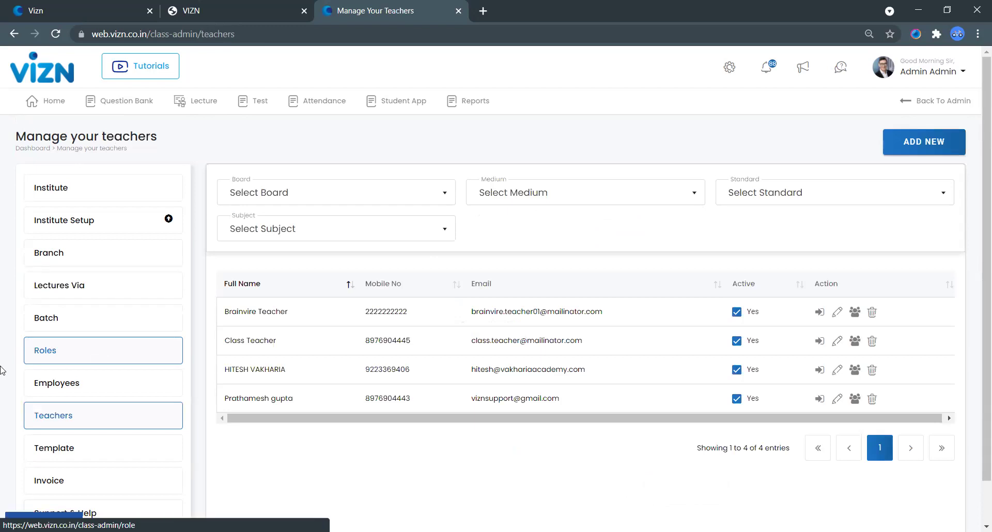
pyautogui.click(930, 140)
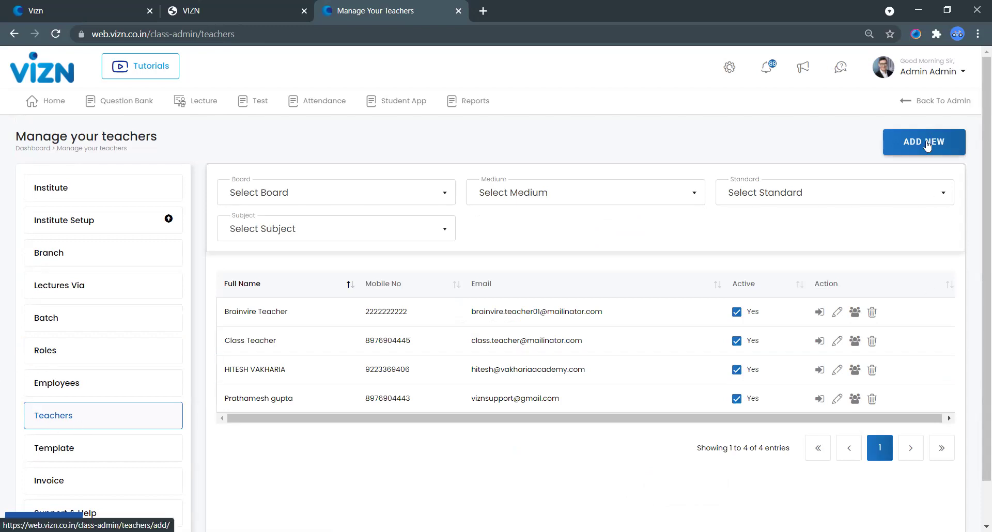
pyautogui.click(390, 243)
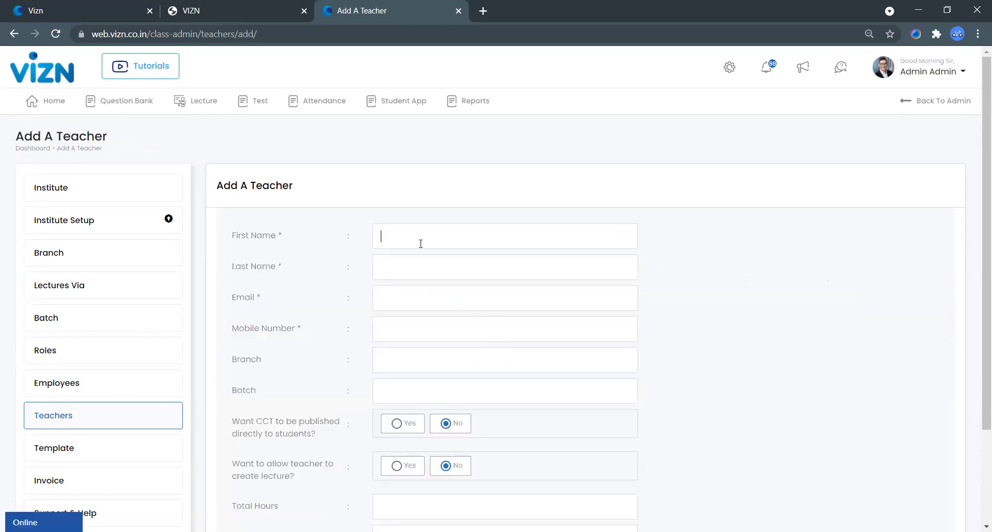
pyautogui.click(444, 272)
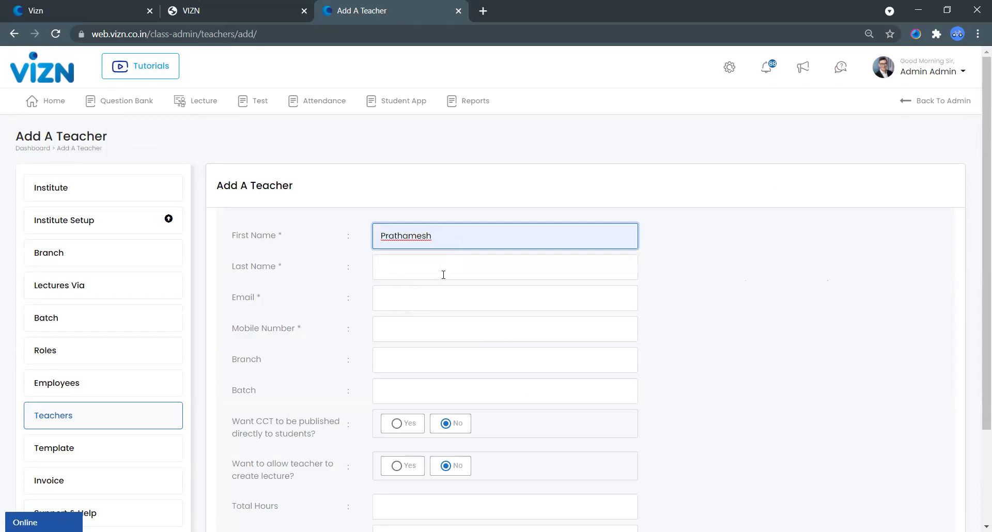
pyautogui.click(445, 273)
pyautogui.click(420, 323)
pyautogui.click(432, 298)
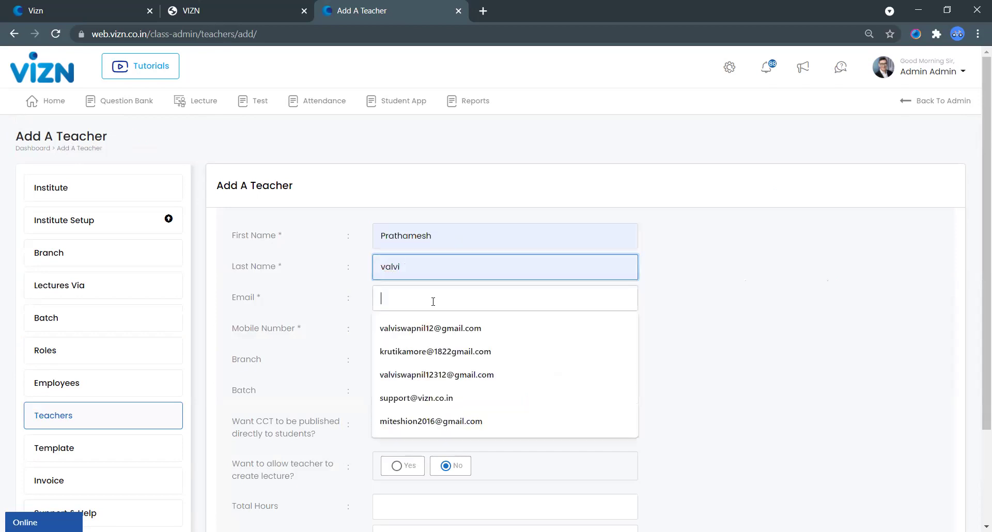
pyautogui.click(430, 329)
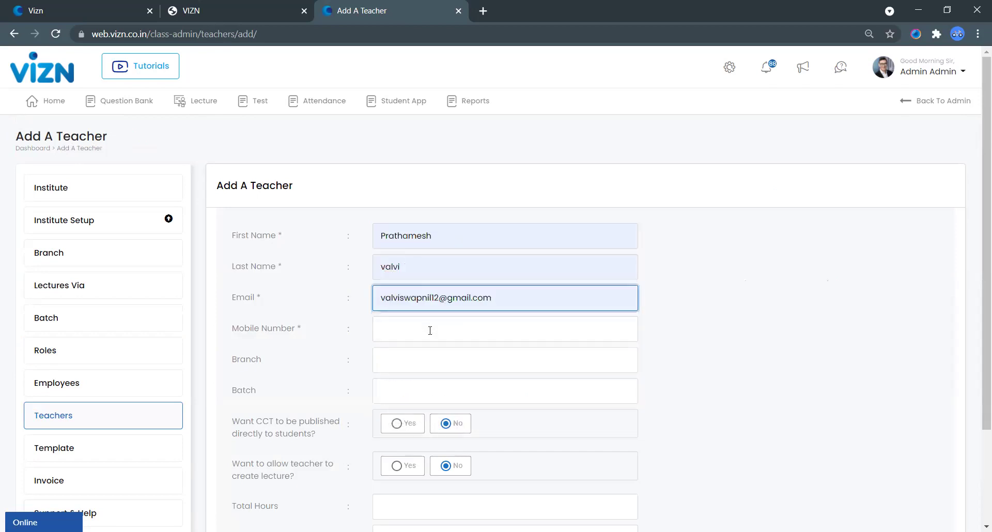
pyautogui.click(430, 330)
pyautogui.click(437, 365)
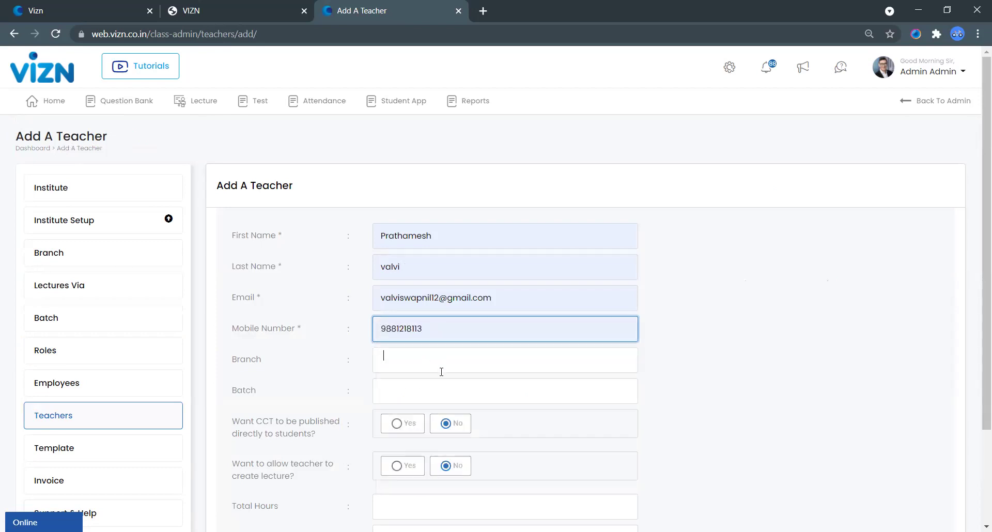
# Step: Assign the teacher to head office with batches 10 STD ENGLISH, 9th STD ENGLISH and neet
pyautogui.click(439, 383)
pyautogui.click(514, 391)
pyautogui.click(532, 419)
pyautogui.click(533, 393)
pyautogui.click(431, 447)
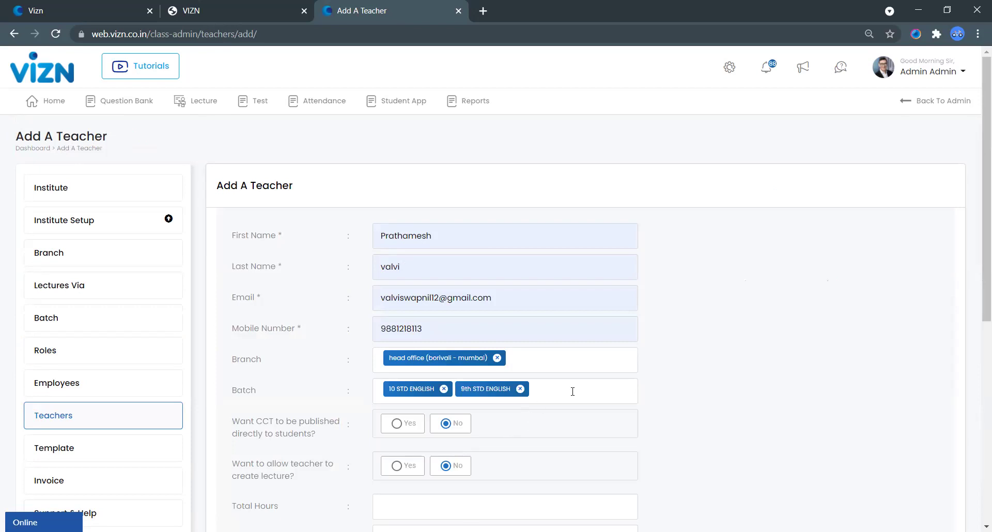
pyautogui.click(556, 394)
pyautogui.scroll(-3, 483, 437)
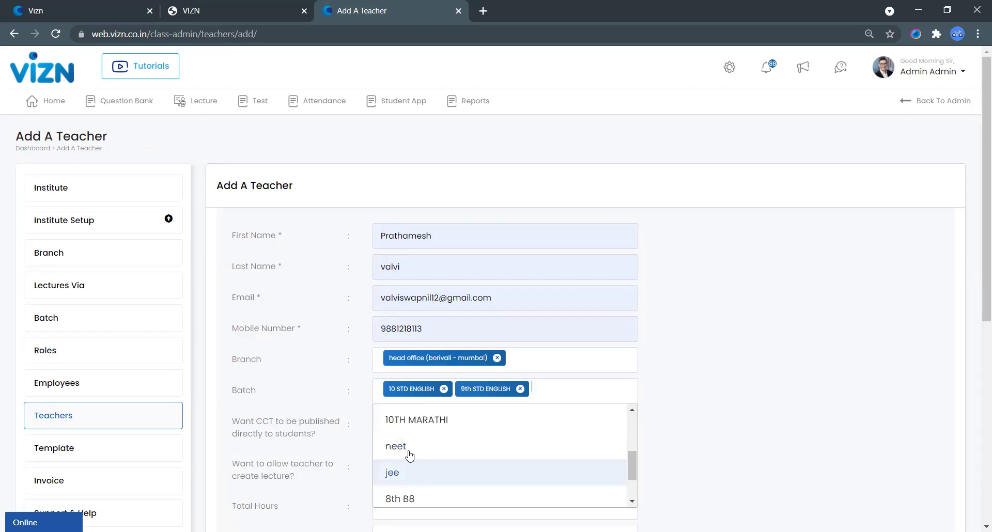
pyautogui.click(407, 454)
pyautogui.scroll(-1, 646, 413)
pyautogui.scroll(-5, 568, 408)
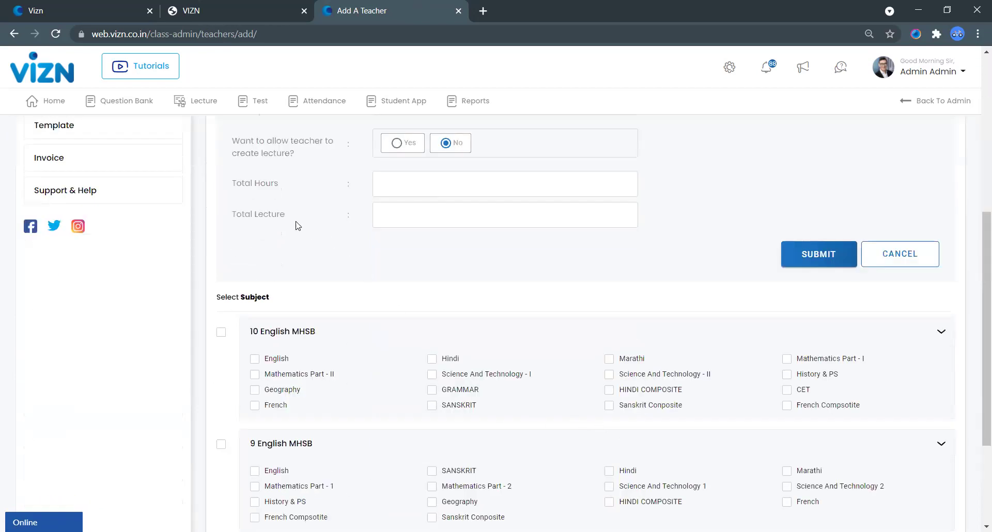
pyautogui.scroll(-1, 292, 243)
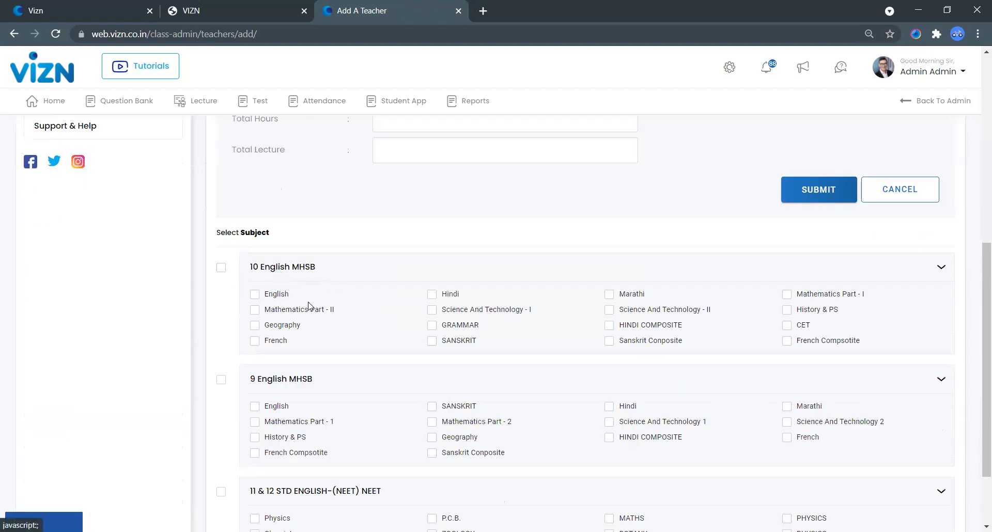
# Step: Give English and Mathematics Part I for 10 English MHSB, English and Mathematics Parts 1–2 for 9
pyautogui.click(253, 295)
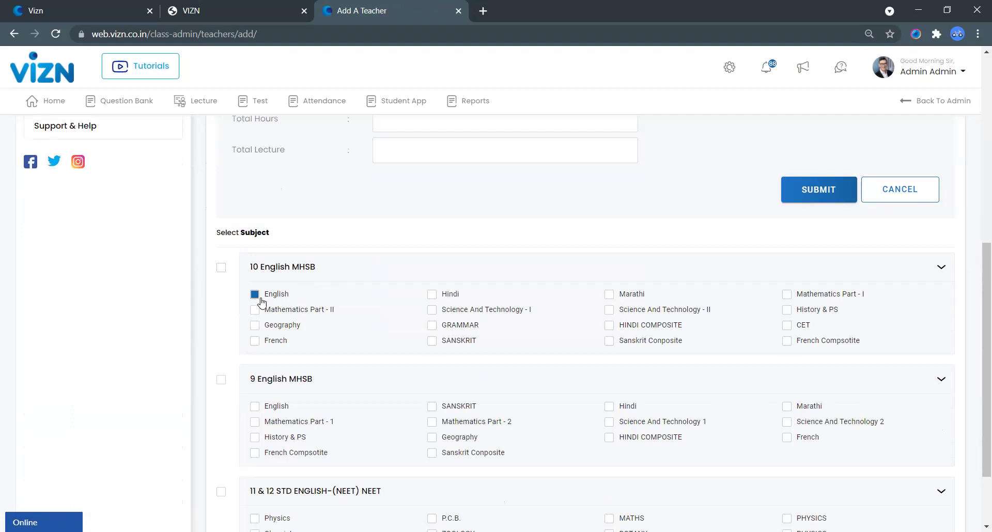
pyautogui.click(785, 295)
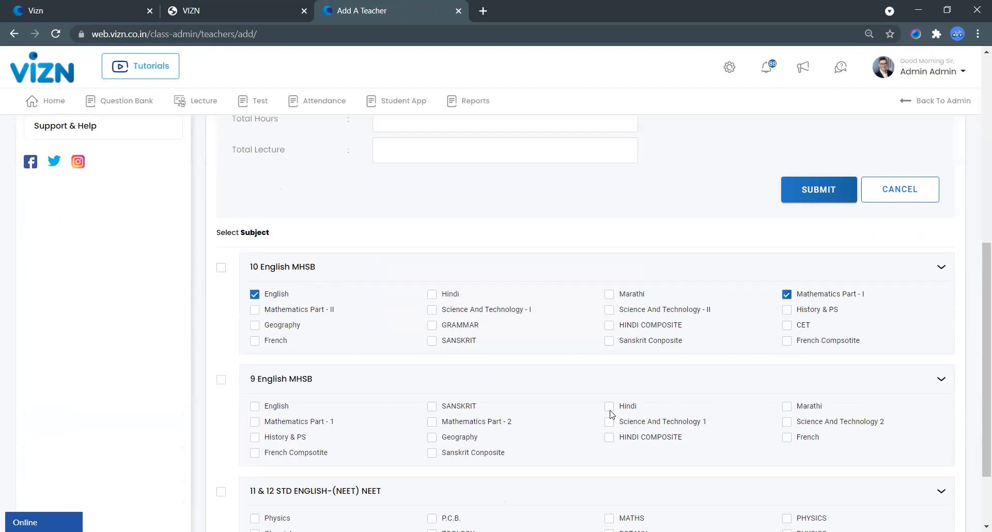
pyautogui.click(255, 406)
pyautogui.click(254, 423)
pyautogui.click(432, 423)
pyautogui.scroll(-2, 457, 399)
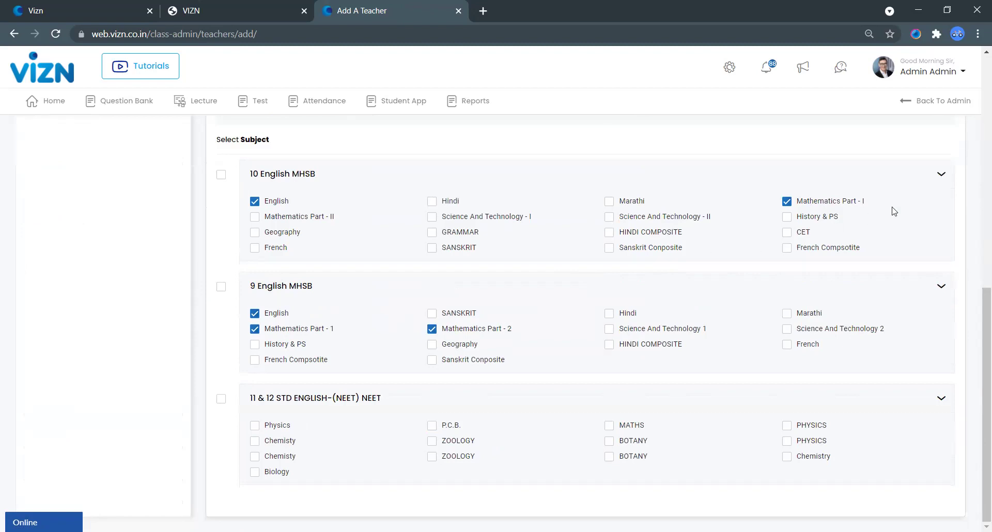
pyautogui.scroll(4, 894, 211)
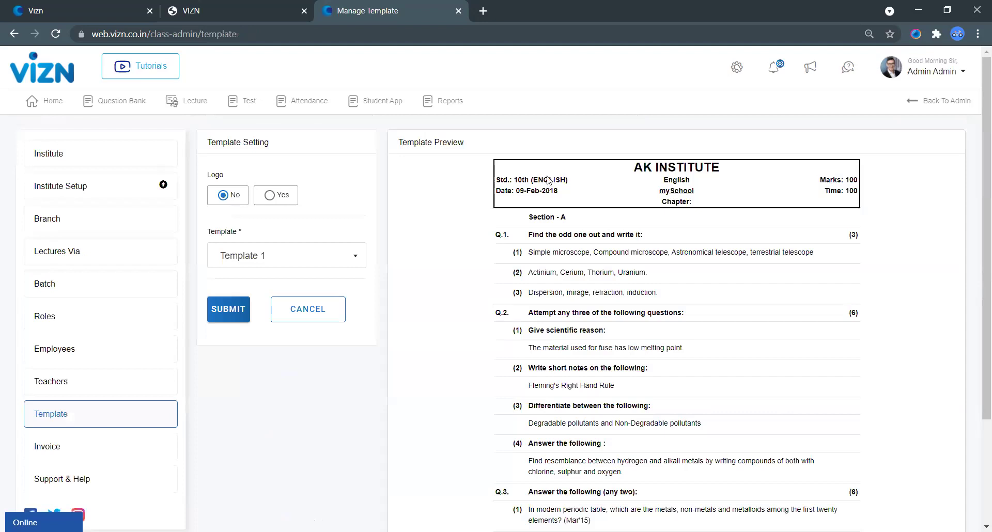
# Step: Show the logo on the left of the paper and upload logo file 1
pyautogui.click(270, 197)
pyautogui.click(278, 253)
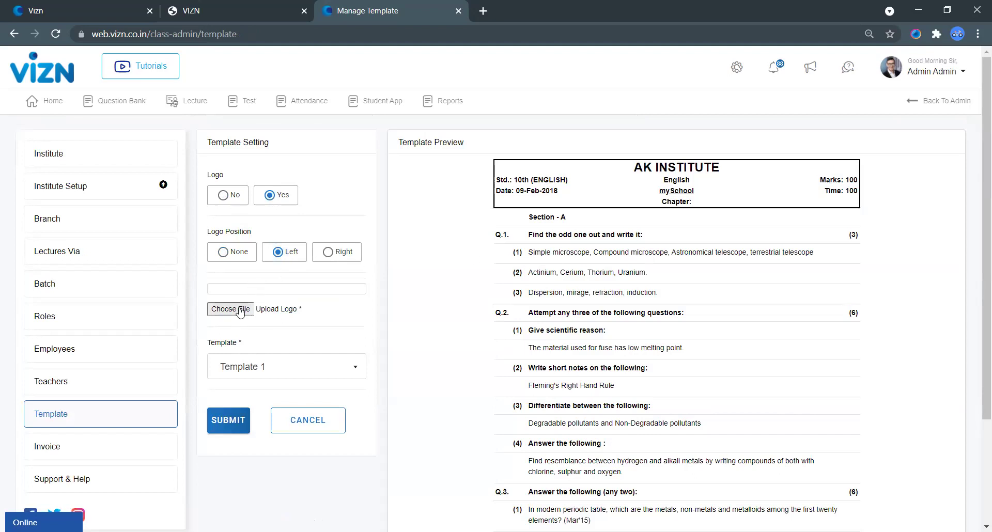
pyautogui.click(360, 294)
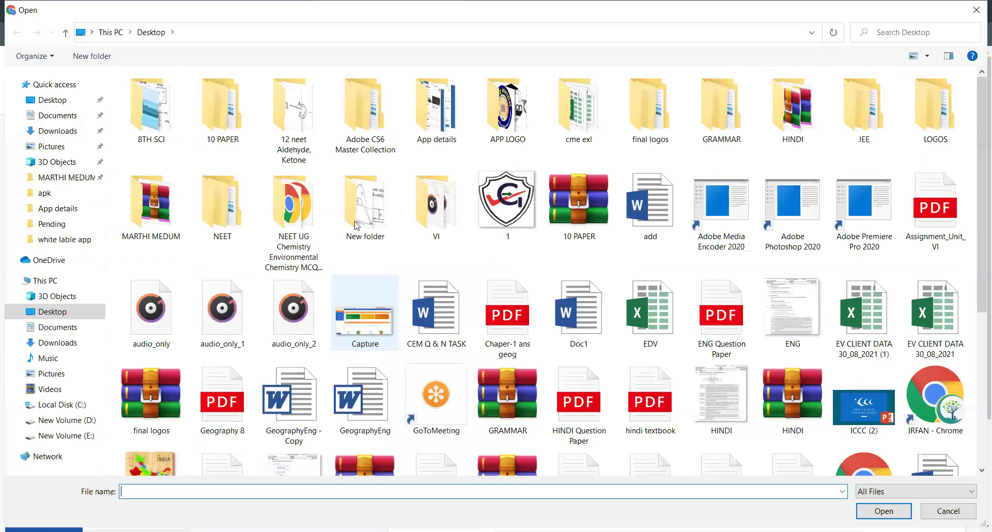
pyautogui.click(509, 221)
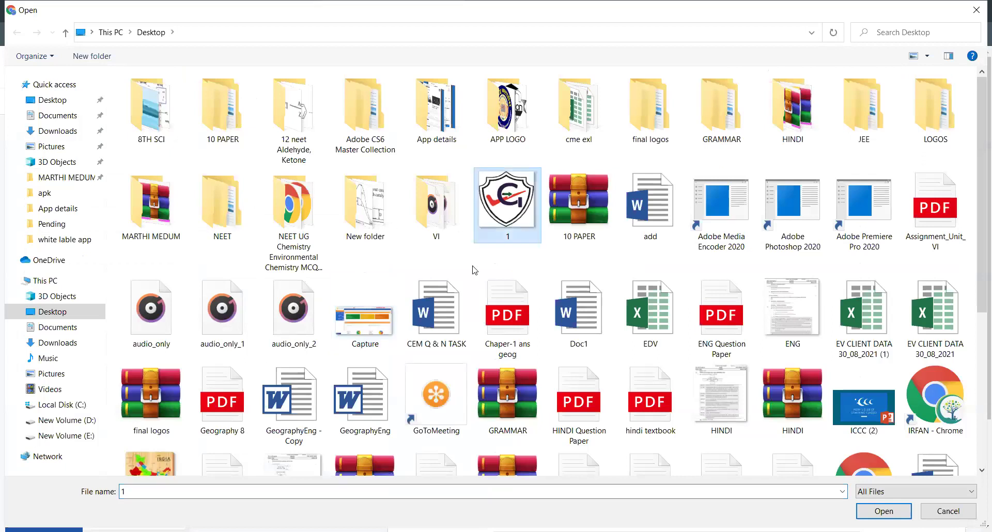
pyautogui.press('Return')
# Step: Choose Template 3 as the paper layout and review its preview
pyautogui.click(263, 365)
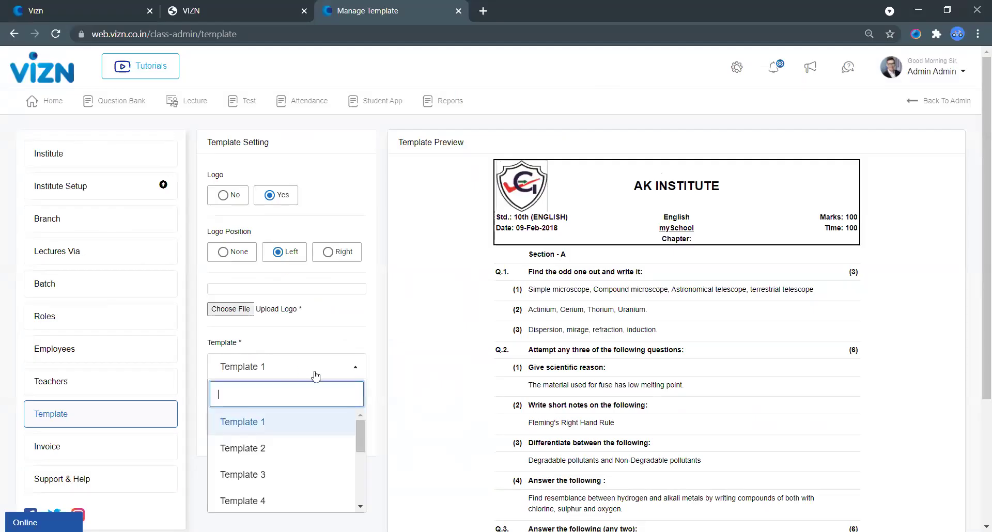
pyautogui.scroll(-2, 341, 336)
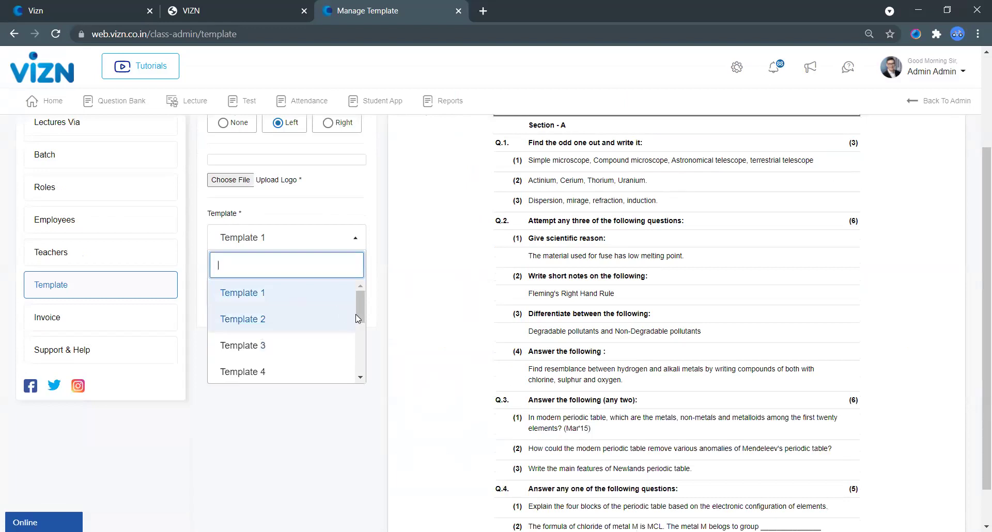
pyautogui.moveTo(358, 313)
pyautogui.mouseDown()
pyautogui.moveTo(358, 344)
pyautogui.moveTo(358, 320)
pyautogui.mouseUp()
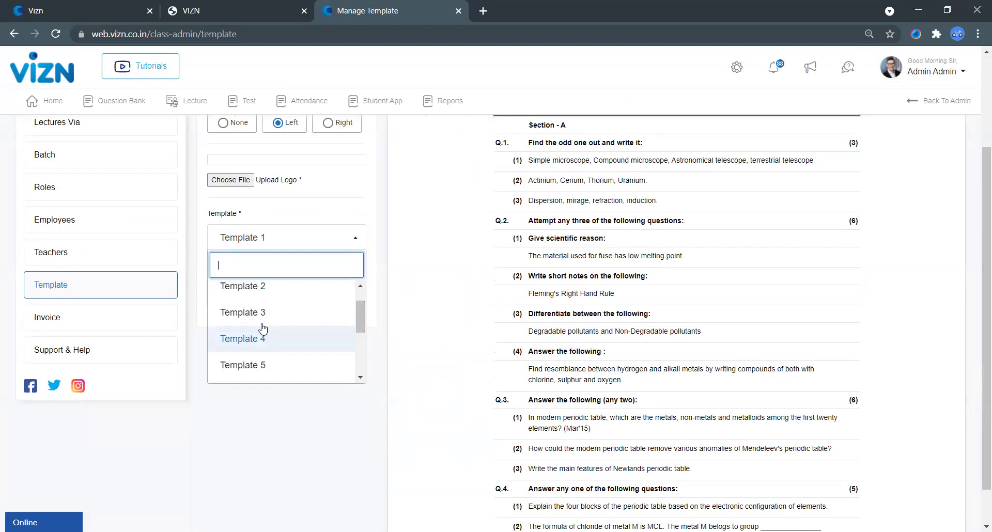
pyautogui.click(251, 300)
pyautogui.scroll(2, 726, 206)
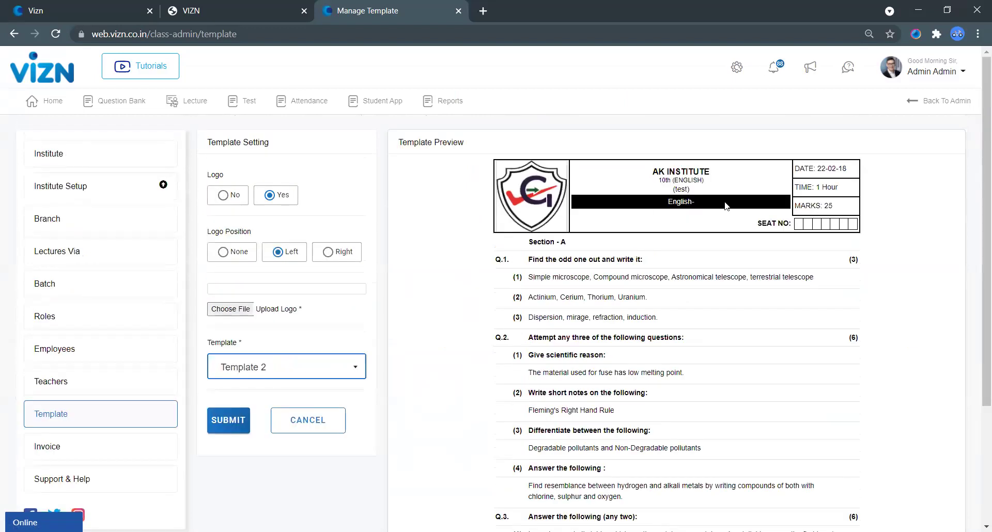
pyautogui.click(272, 366)
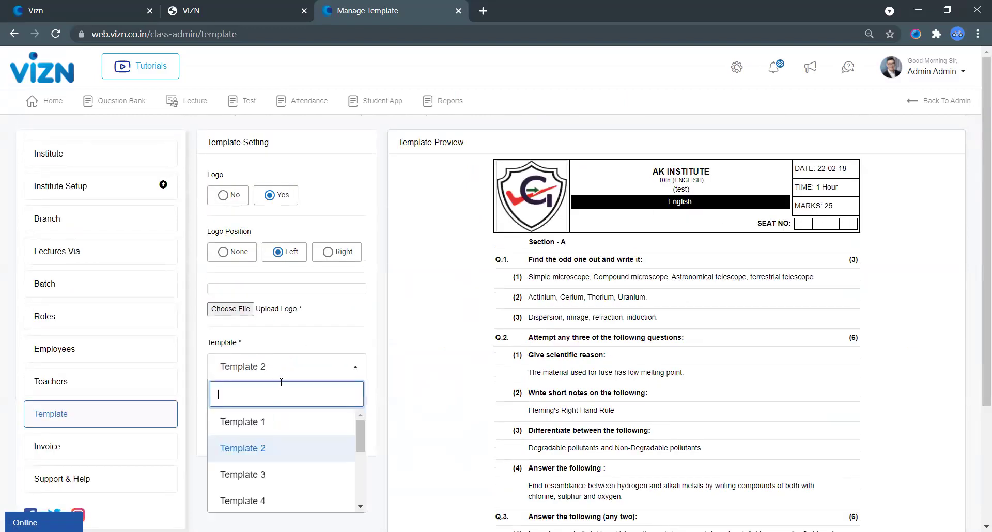
pyautogui.click(264, 471)
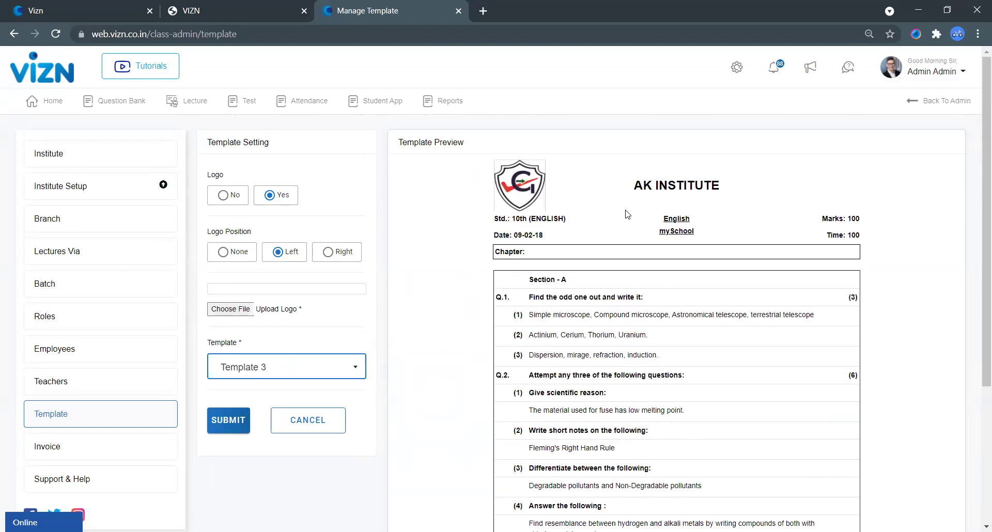
pyautogui.click(232, 440)
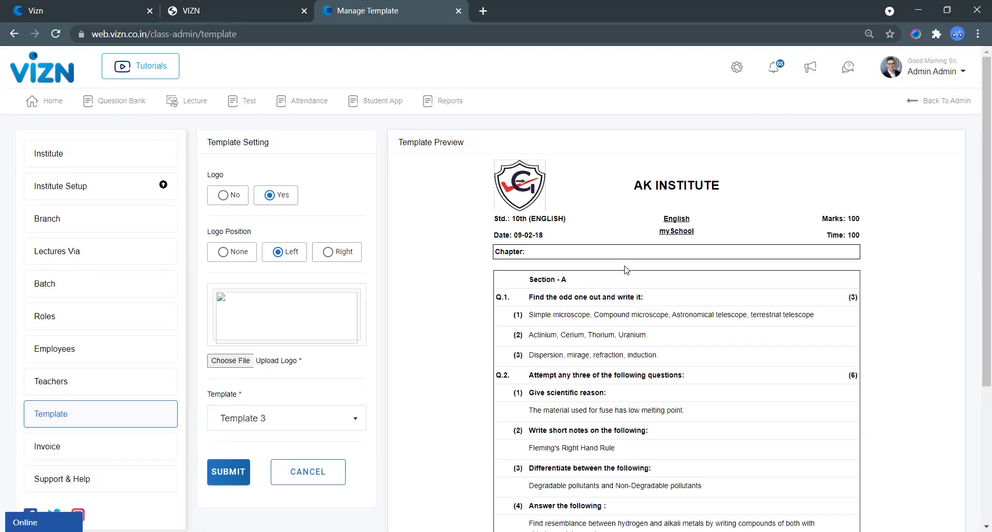
pyautogui.scroll(-4, 518, 371)
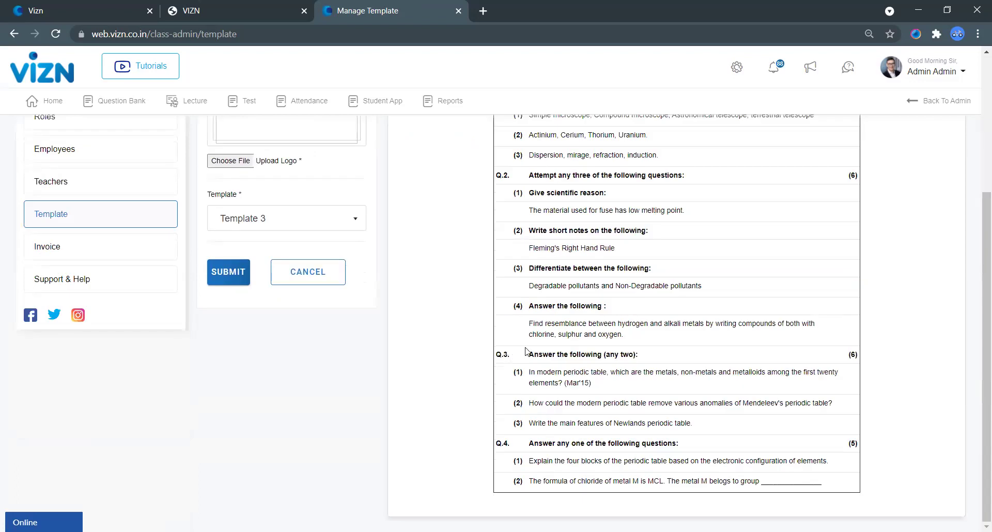
pyautogui.scroll(4, 517, 315)
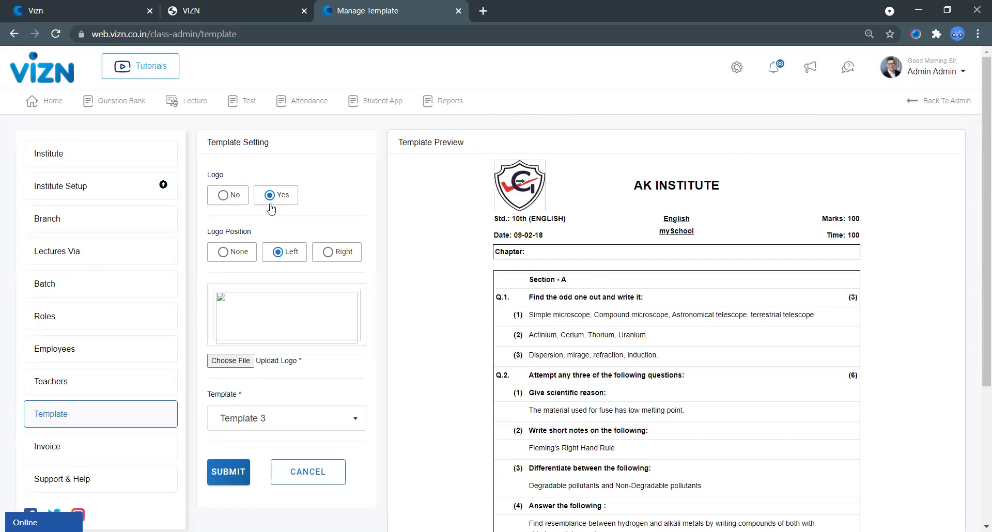
pyautogui.click(203, 102)
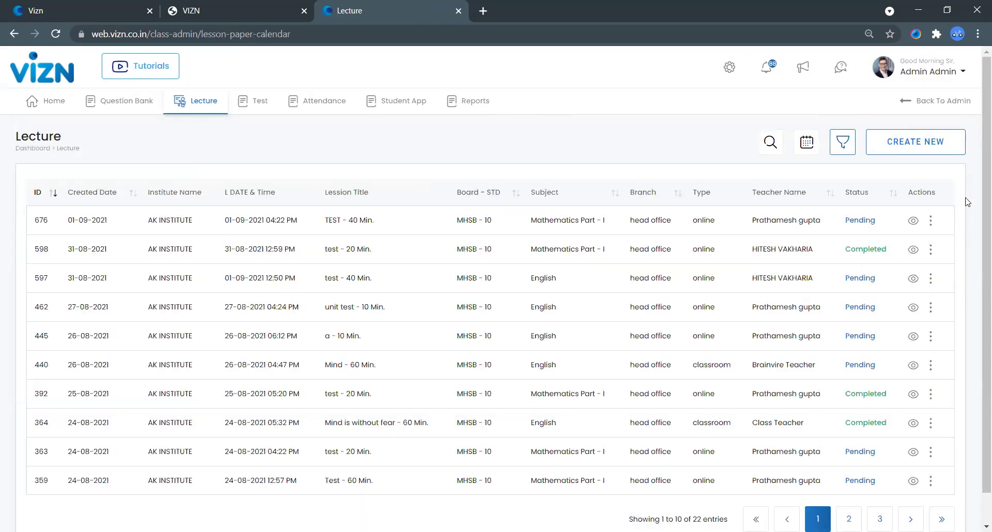
# Step: Create an MHSB English-medium standard 10 English lecture 'unit one' starting 09/02/2021 03:21 PM
pyautogui.click(936, 161)
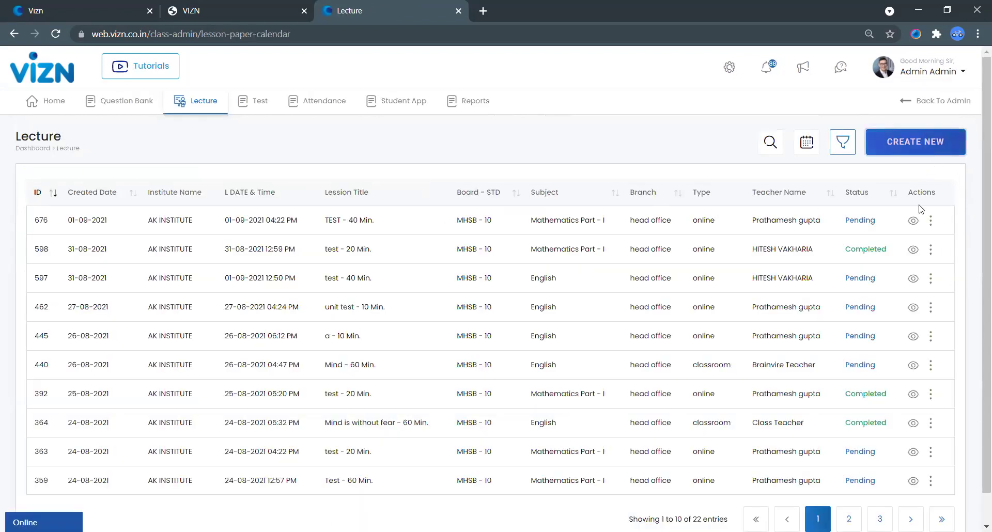
pyautogui.click(283, 120)
pyautogui.click(267, 233)
pyautogui.click(421, 119)
pyautogui.click(396, 210)
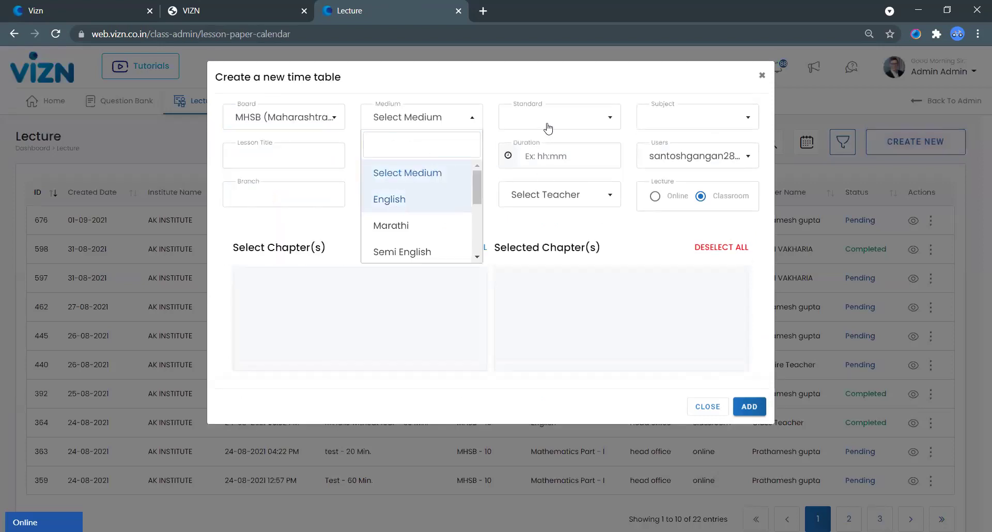
pyautogui.click(546, 126)
pyautogui.click(666, 119)
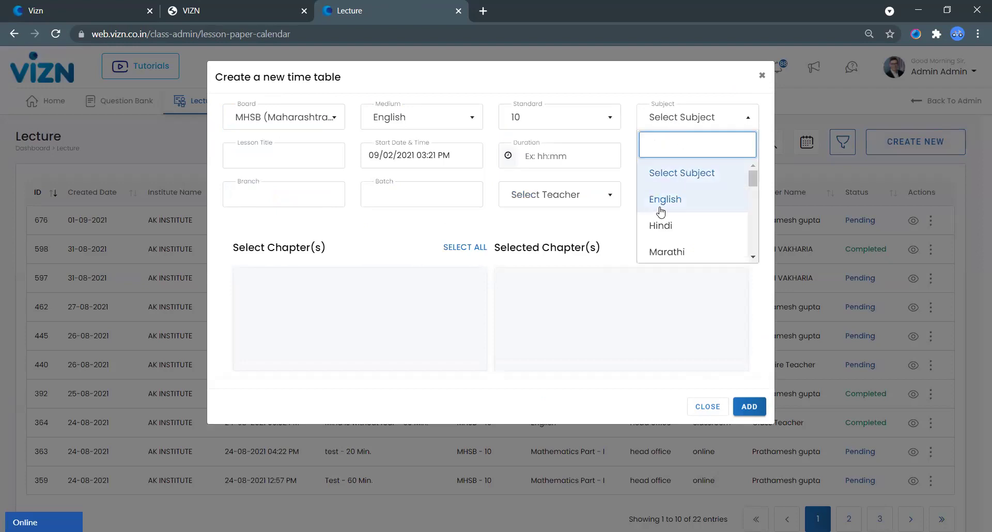
pyautogui.click(661, 211)
pyautogui.click(308, 163)
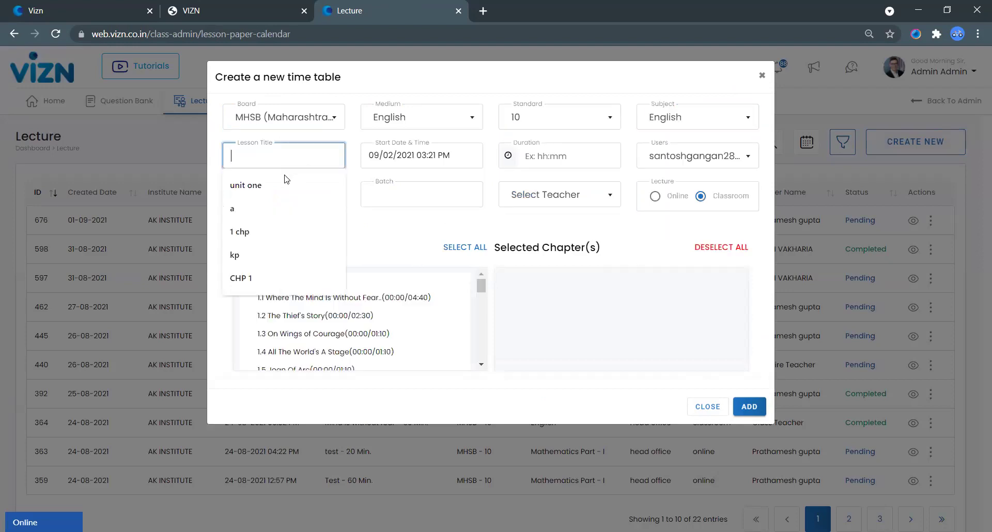
pyautogui.click(311, 186)
pyautogui.click(441, 161)
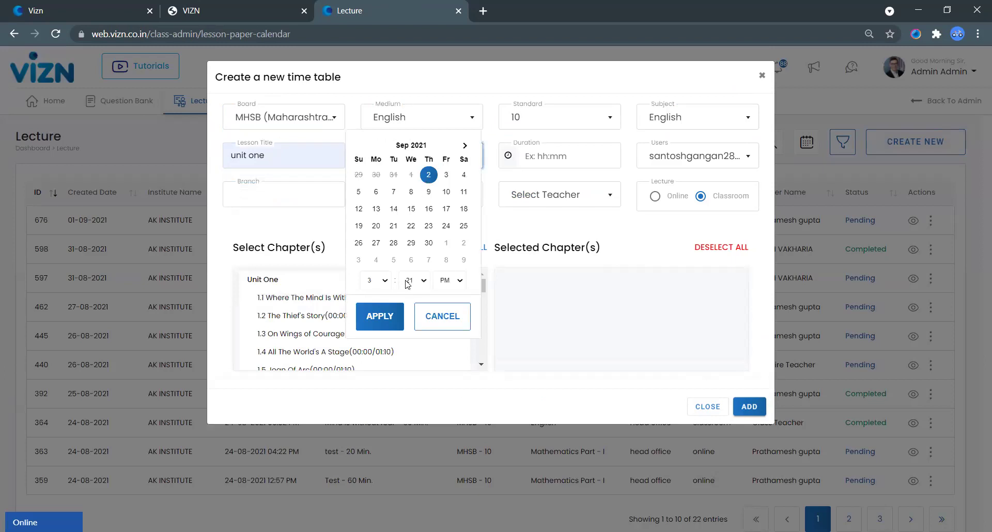
pyautogui.click(548, 158)
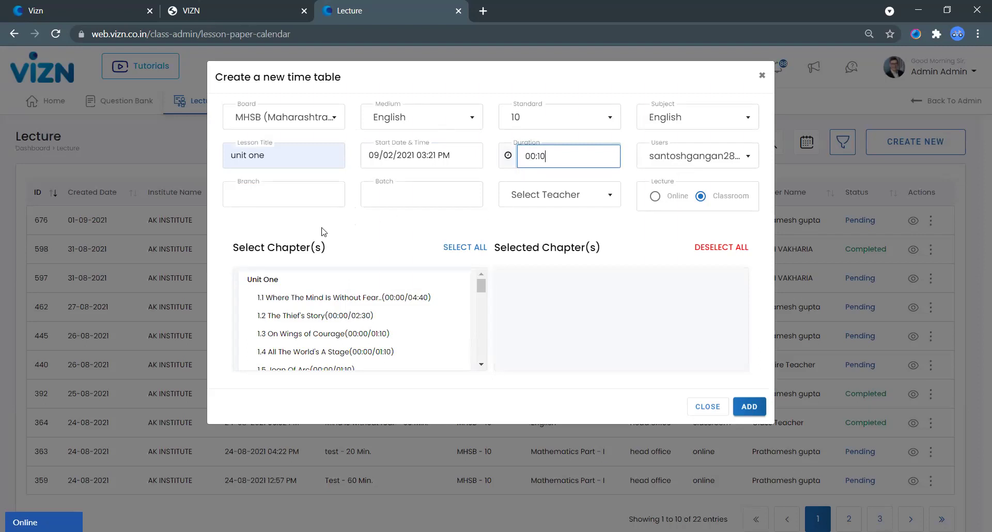
# Step: Assign head office, batch 10 STD ENGLISH and Class Teacher, make it online with chapters 1.1 and 1.2, and add it
pyautogui.click(280, 199)
pyautogui.click(285, 257)
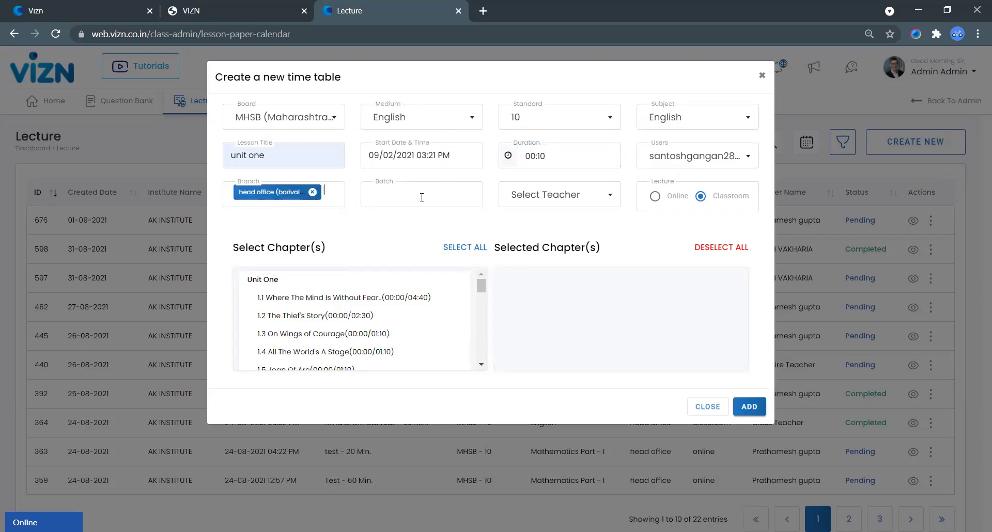
pyautogui.click(439, 194)
pyautogui.click(463, 250)
pyautogui.click(562, 200)
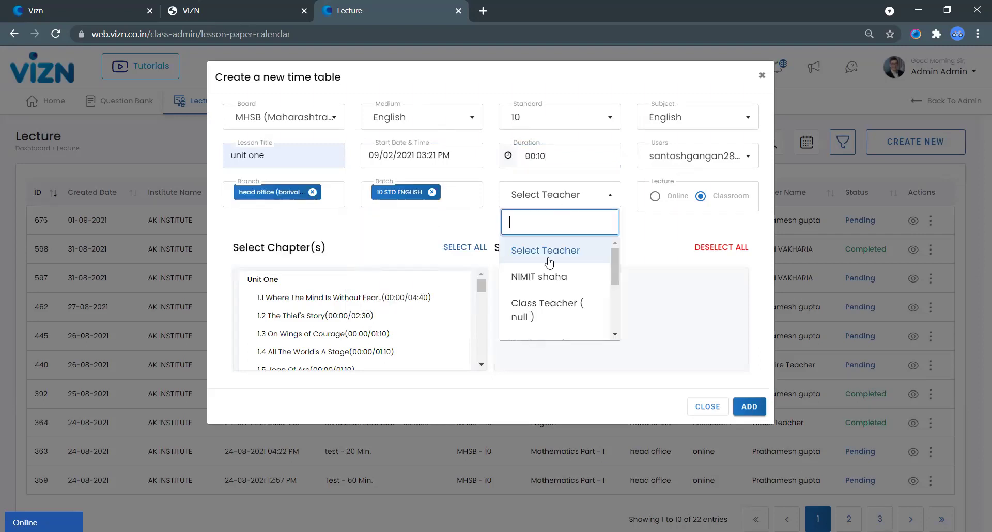
pyautogui.scroll(-4, 537, 315)
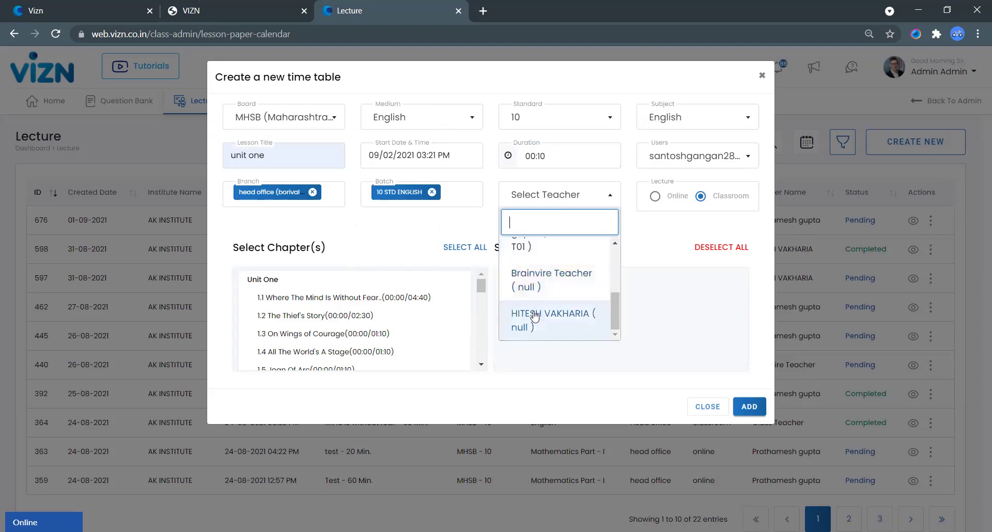
pyautogui.scroll(4, 529, 310)
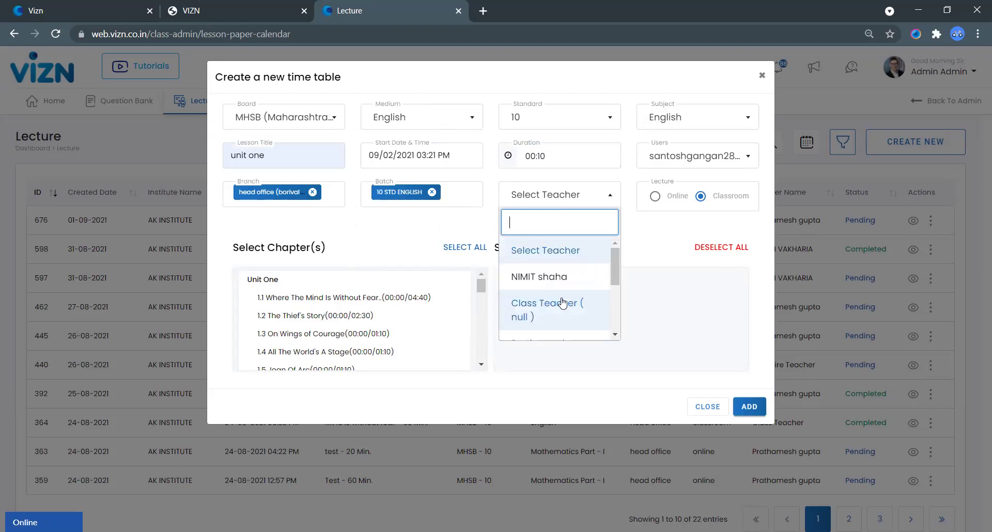
pyautogui.click(584, 303)
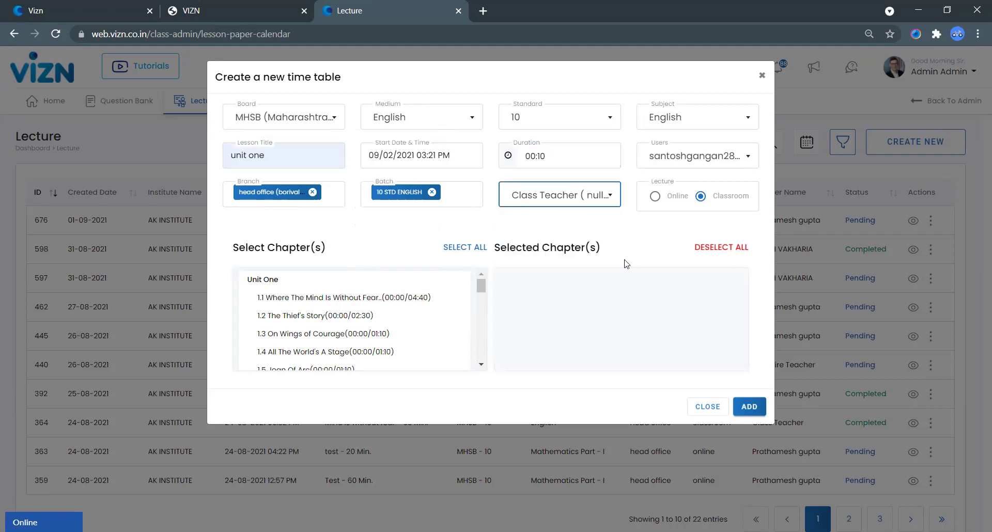
pyautogui.click(653, 199)
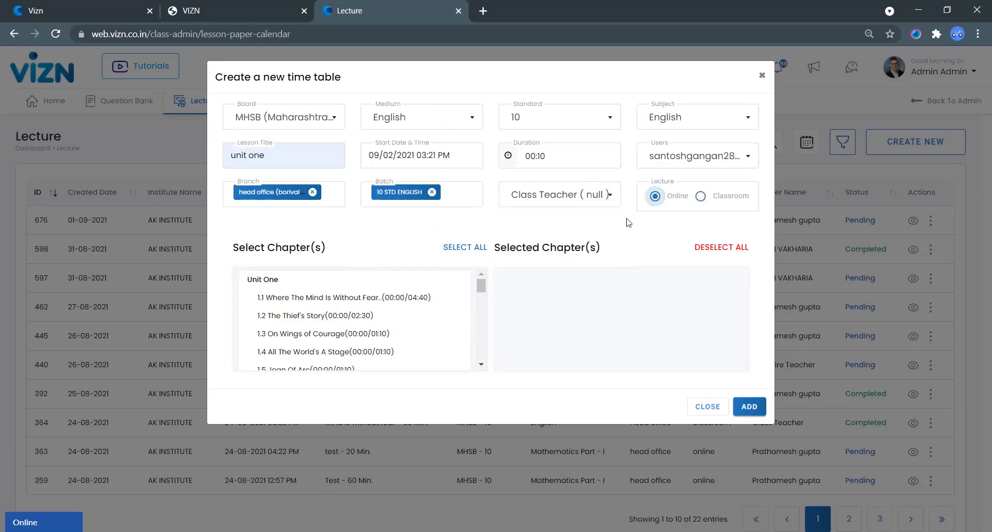
pyautogui.click(290, 302)
pyautogui.click(291, 304)
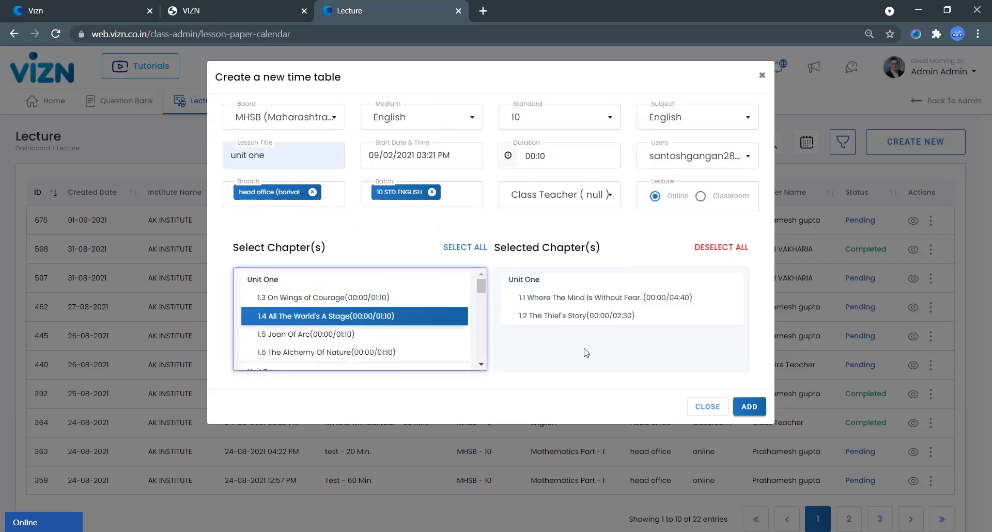
pyautogui.click(749, 406)
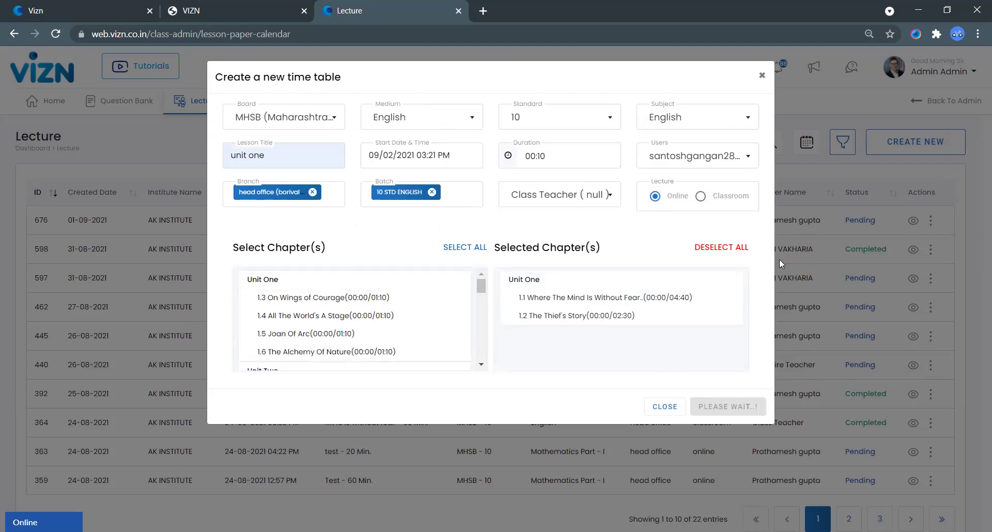
pyautogui.click(760, 77)
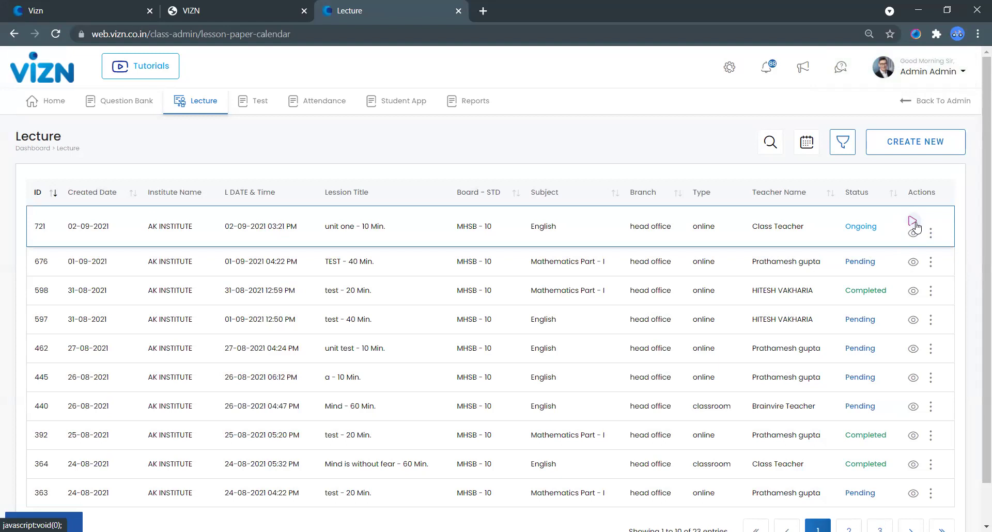
# Step: Open lecture 721's logbook and set its end time to 03:29 PM
pyautogui.click(930, 233)
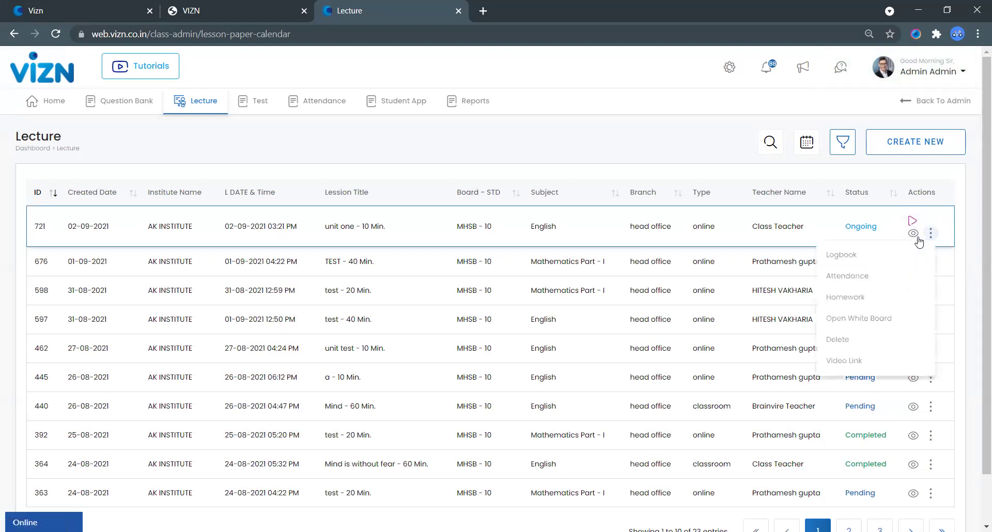
pyautogui.click(842, 257)
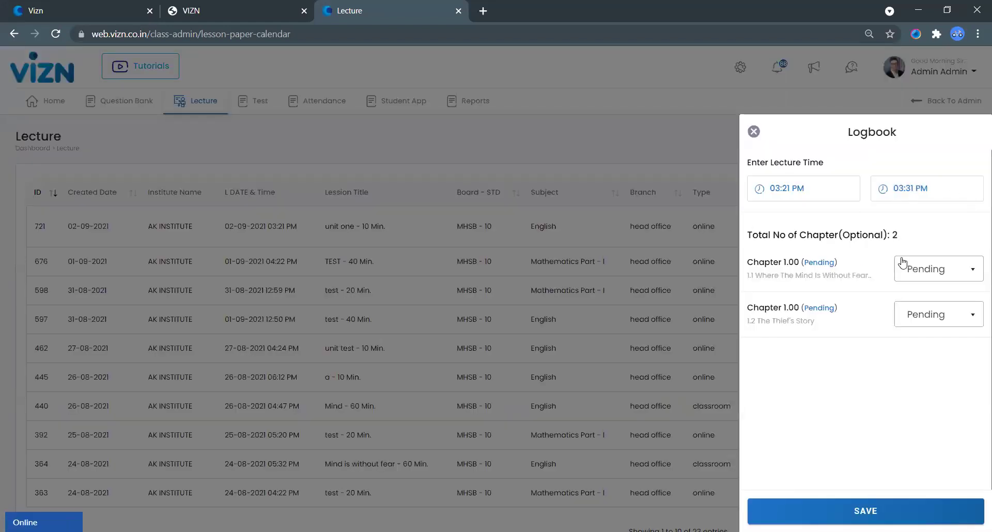
pyautogui.click(930, 190)
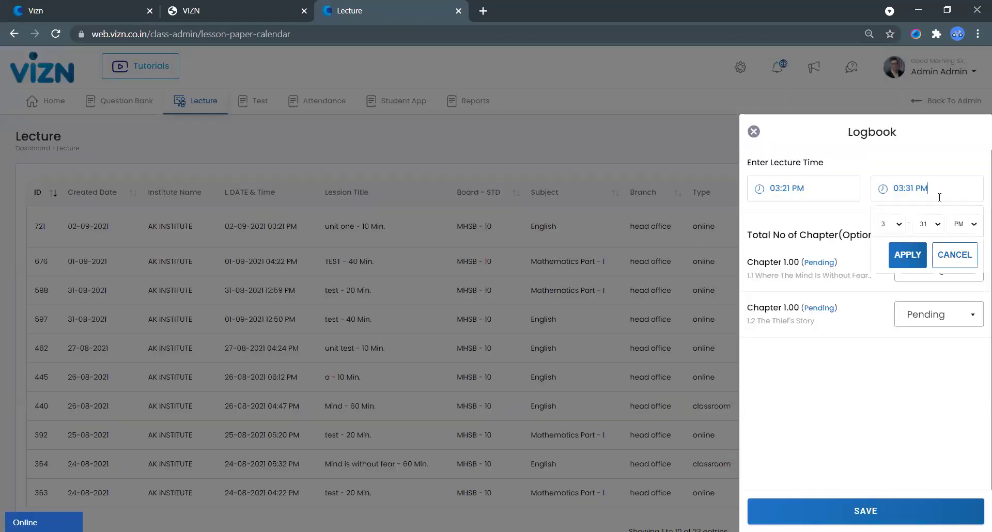
pyautogui.click(937, 227)
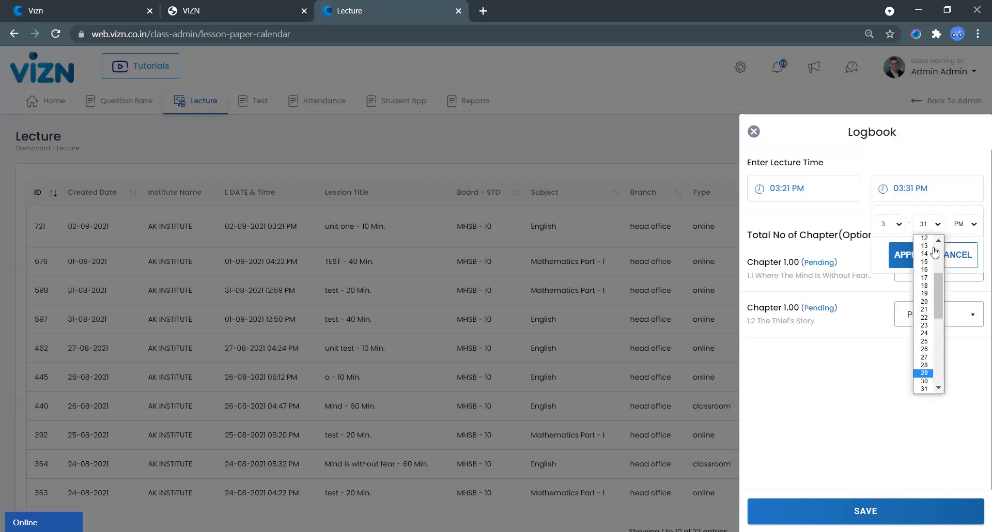
pyautogui.click(928, 376)
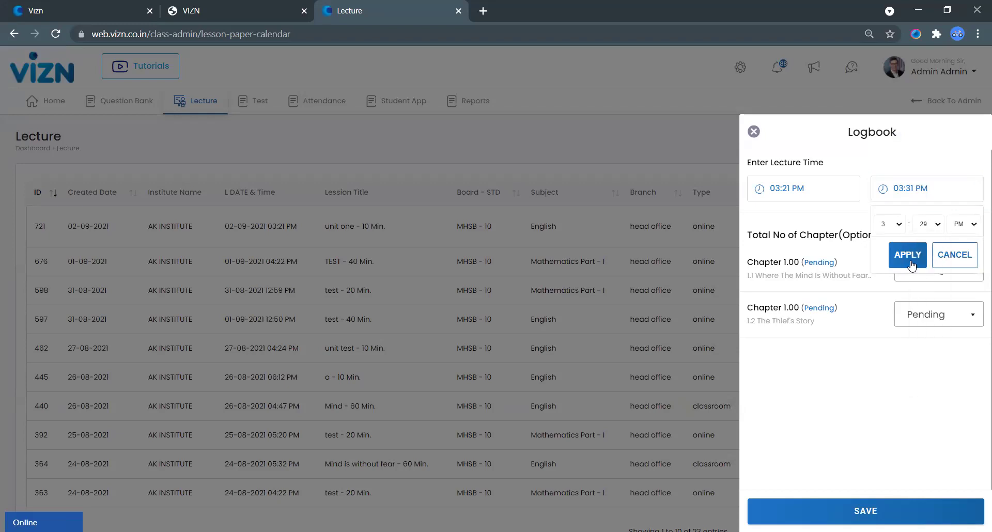
pyautogui.click(910, 261)
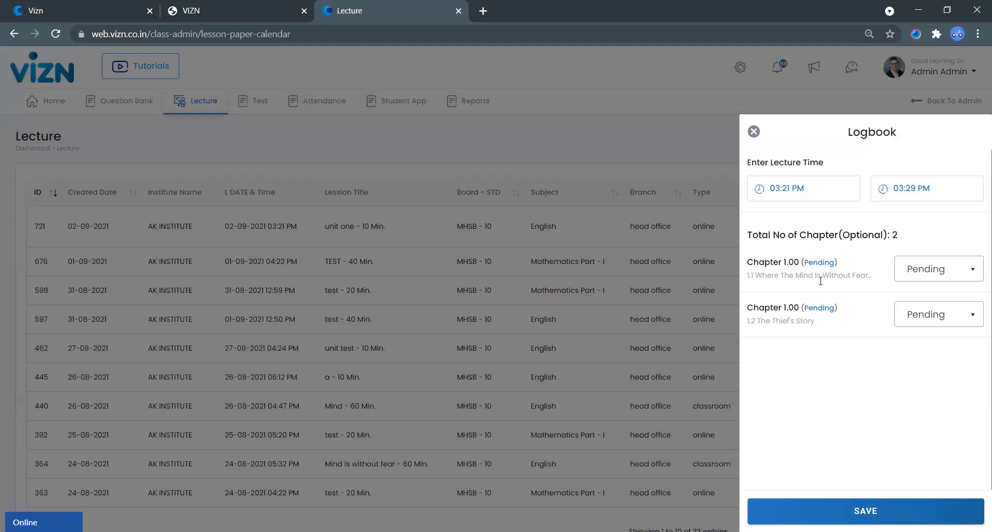
# Step: Mark chapter 1.1 as Completed and save the logbook
pyautogui.click(939, 277)
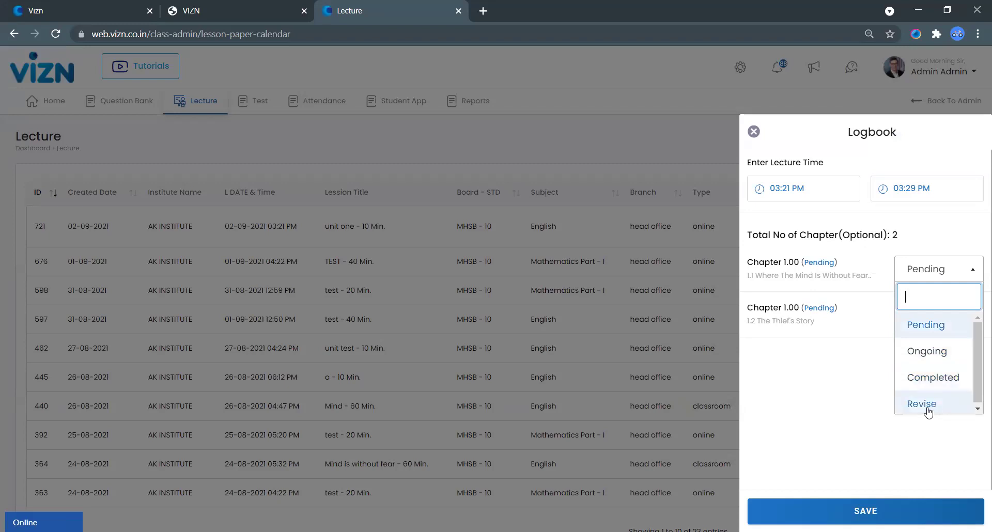
pyautogui.click(930, 379)
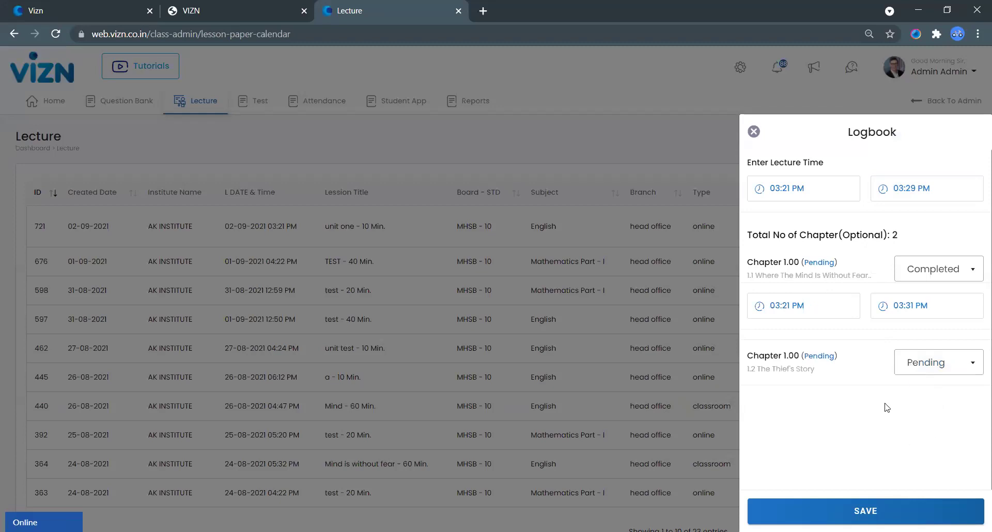
pyautogui.click(854, 511)
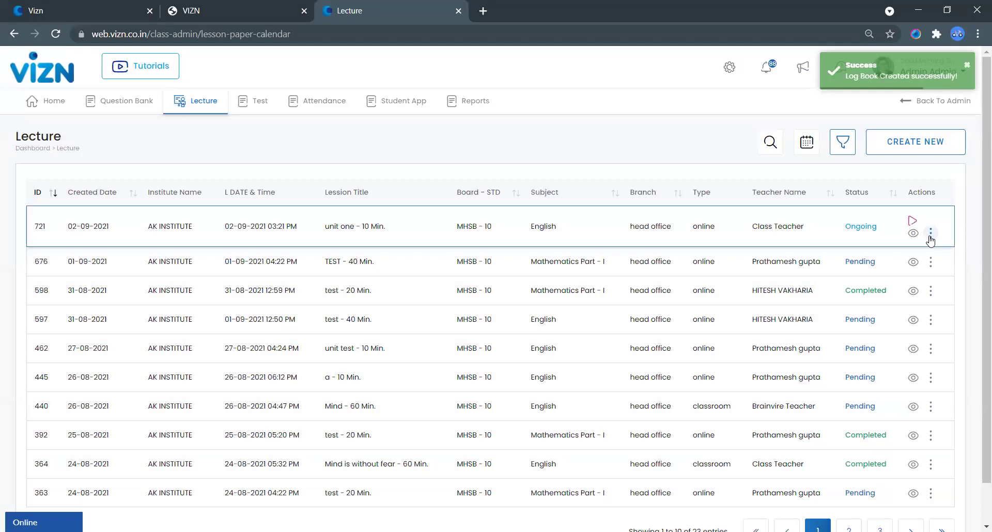
pyautogui.click(930, 233)
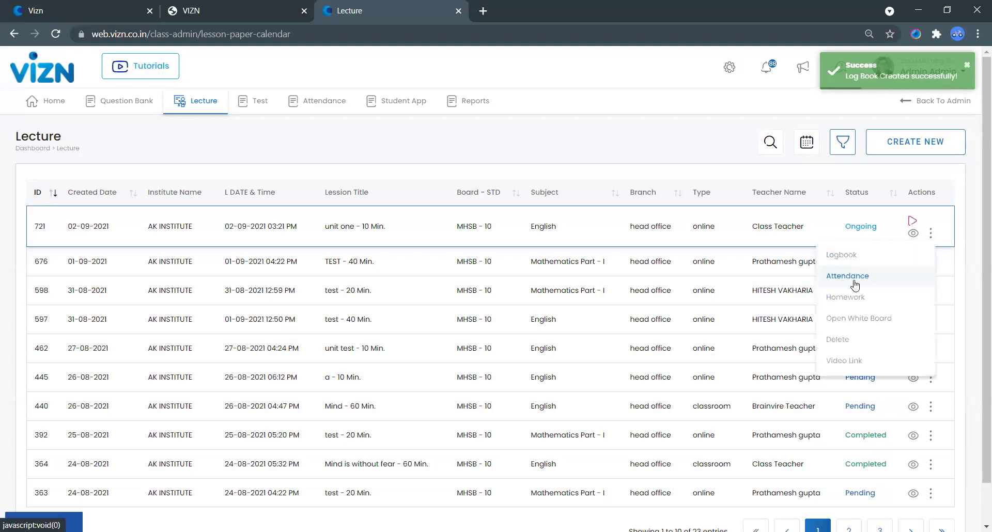
# Step: Mark two students as attended for lecture 721 and save the attendance
pyautogui.click(855, 276)
pyautogui.scroll(-2, 826, 331)
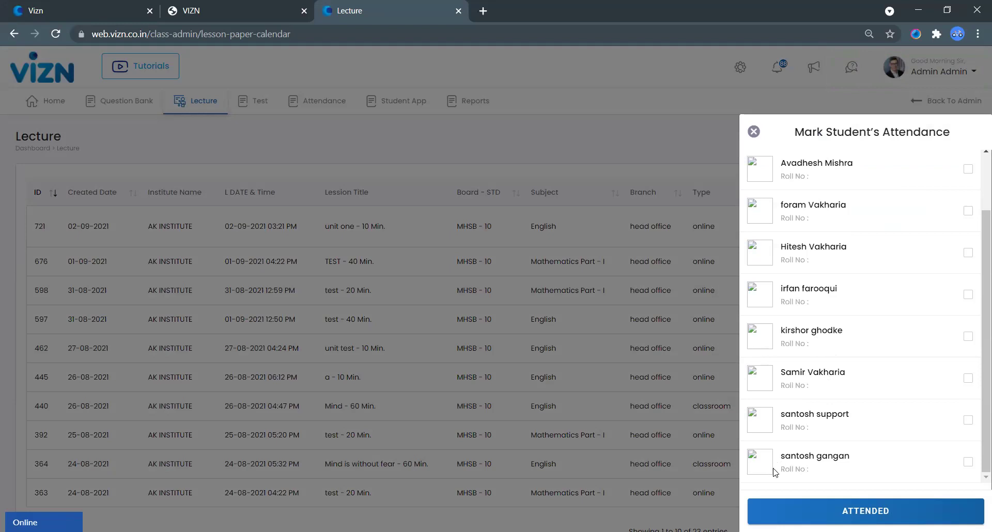
pyautogui.click(968, 465)
pyautogui.click(967, 294)
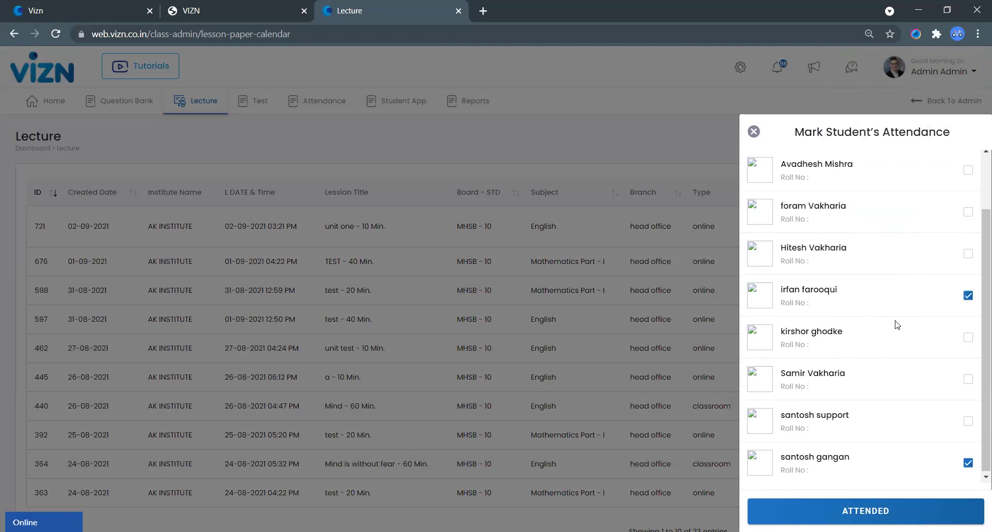
pyautogui.scroll(2, 894, 323)
pyautogui.click(865, 511)
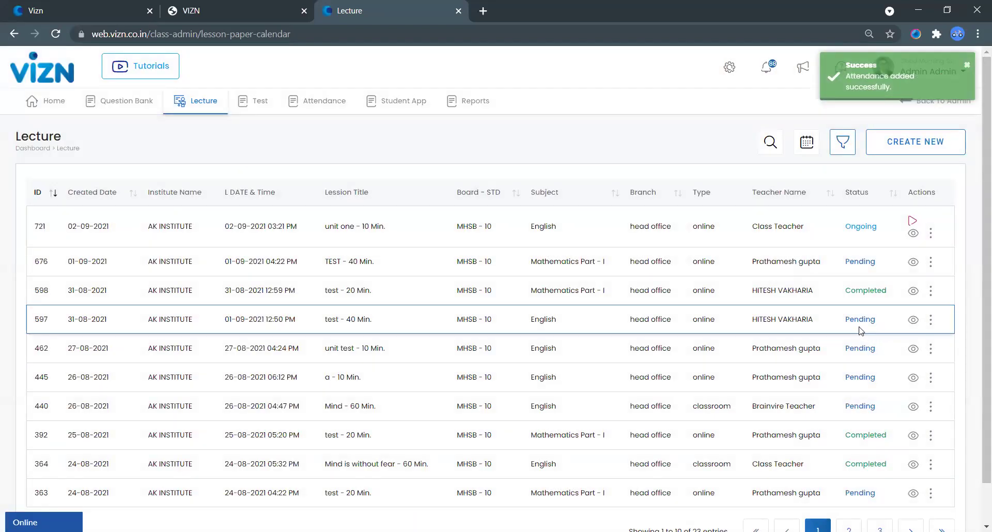
pyautogui.click(931, 233)
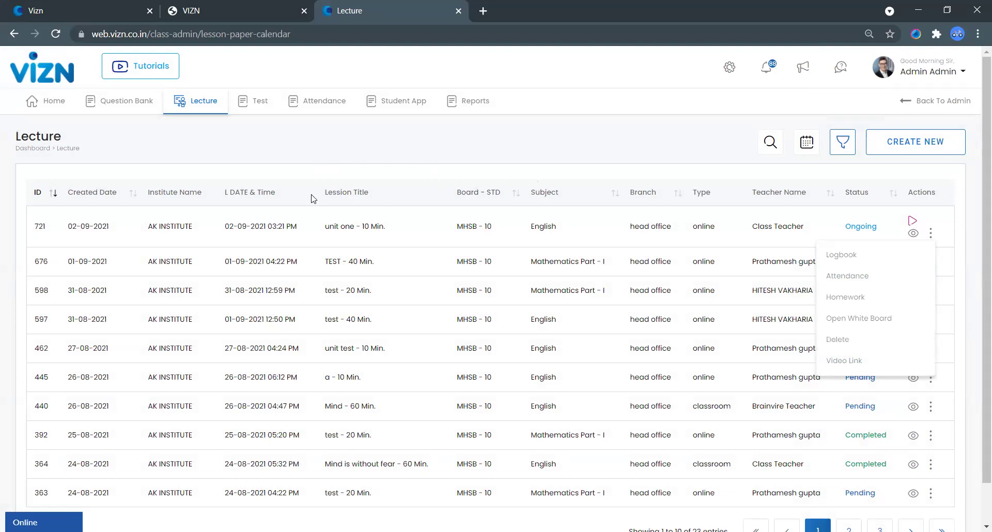
# Step: Open the Teachers Logbook report from Reports
pyautogui.moveTo(469, 104)
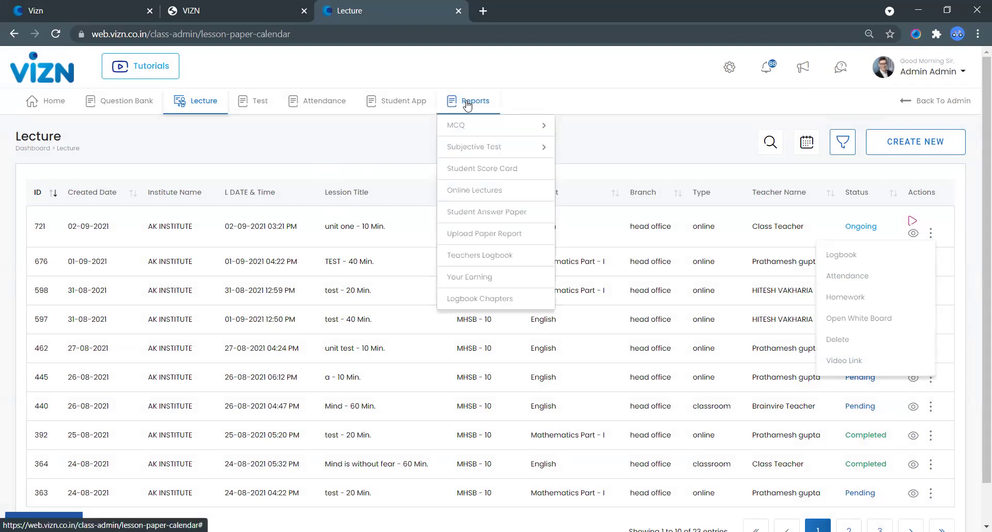
pyautogui.click(471, 213)
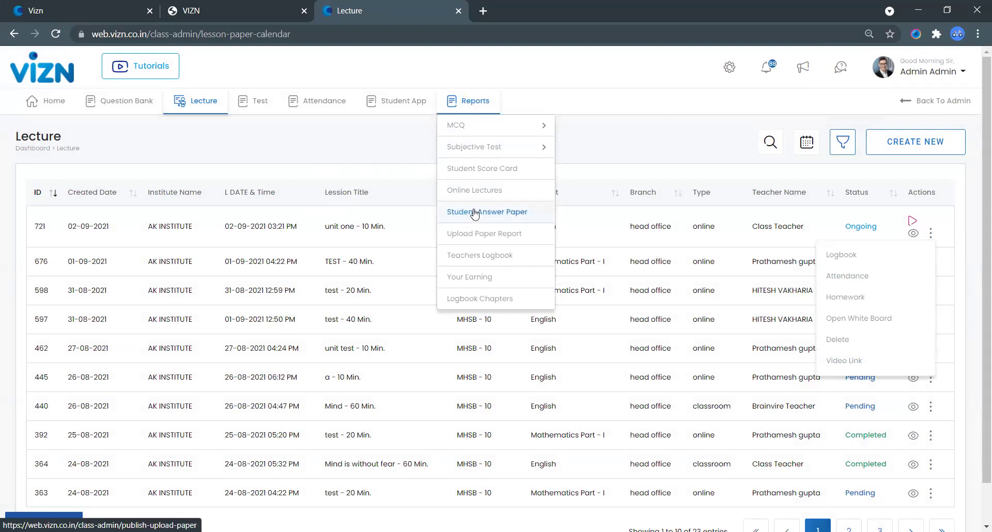
pyautogui.click(490, 256)
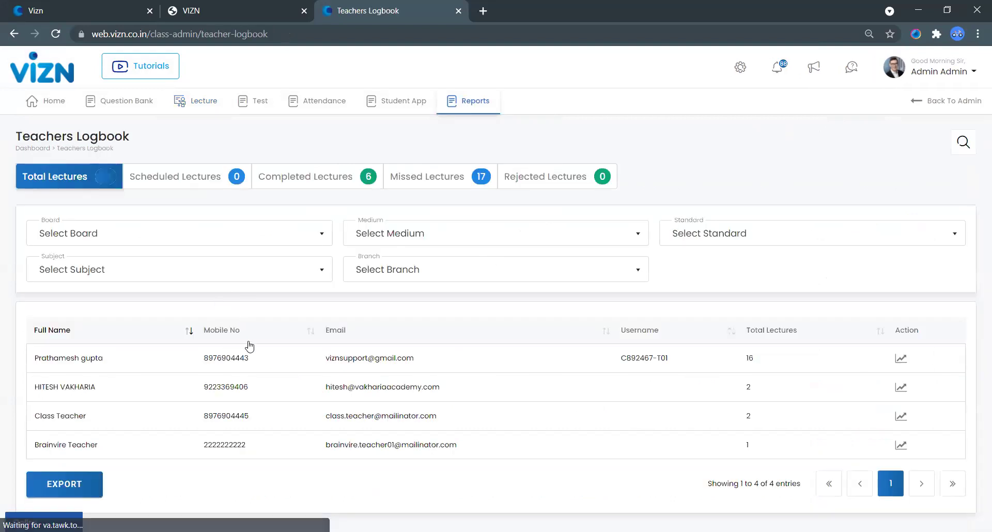
# Step: Step through the Scheduled, Completed, Missed and Rejected Lectures views
pyautogui.click(181, 175)
pyautogui.click(288, 178)
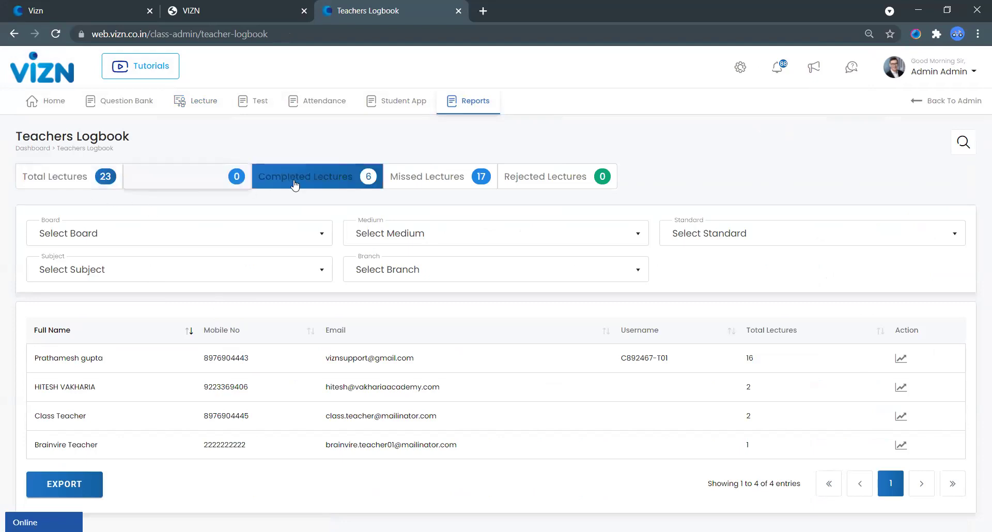
pyautogui.click(443, 184)
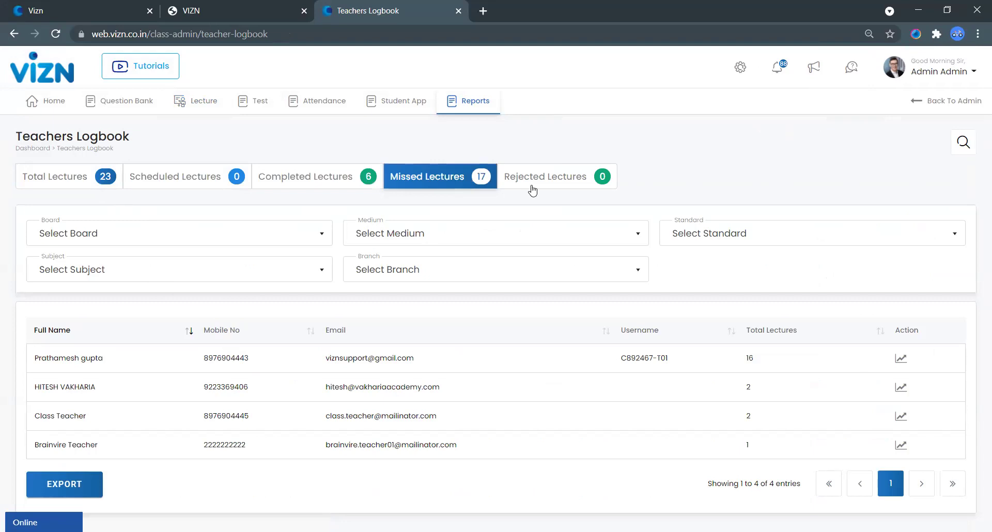
pyautogui.click(528, 185)
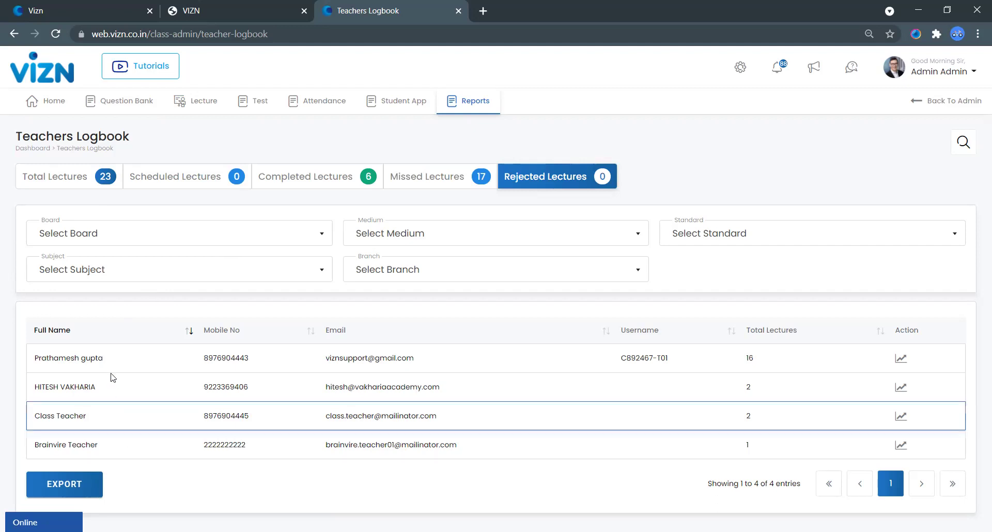
# Step: Open the first teacher's Details Page and scroll through their 16 lectures
pyautogui.click(904, 360)
pyautogui.scroll(-3, 165, 298)
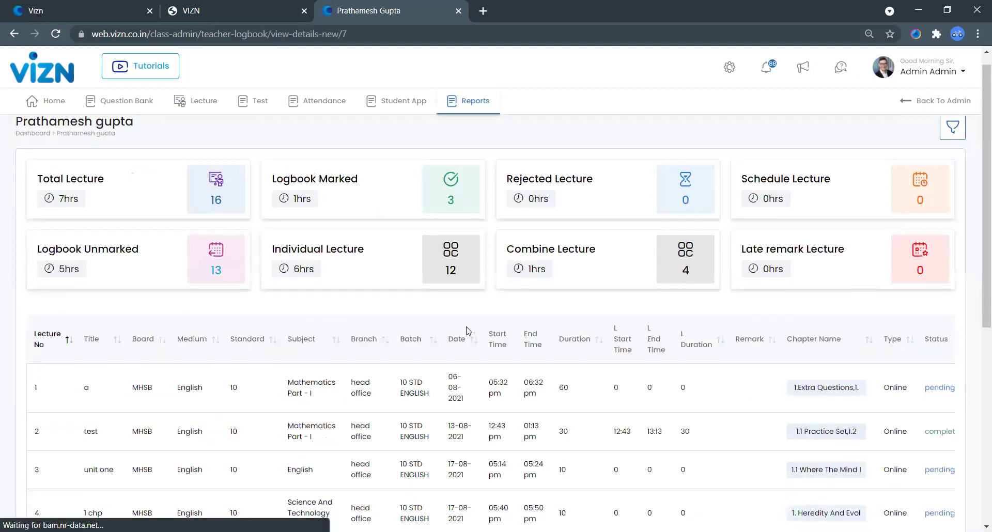
pyautogui.scroll(-2, 164, 298)
pyautogui.scroll(1, 615, 248)
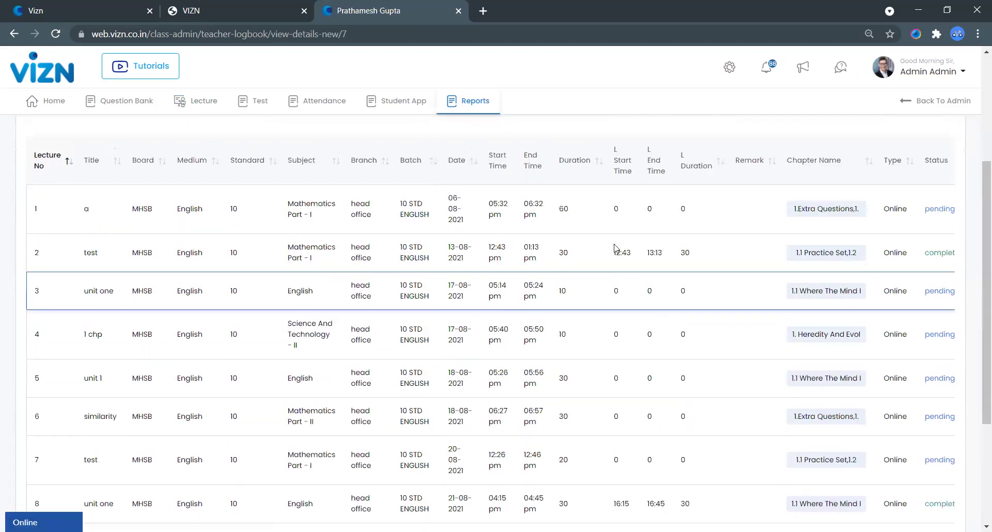
pyautogui.scroll(1, 608, 233)
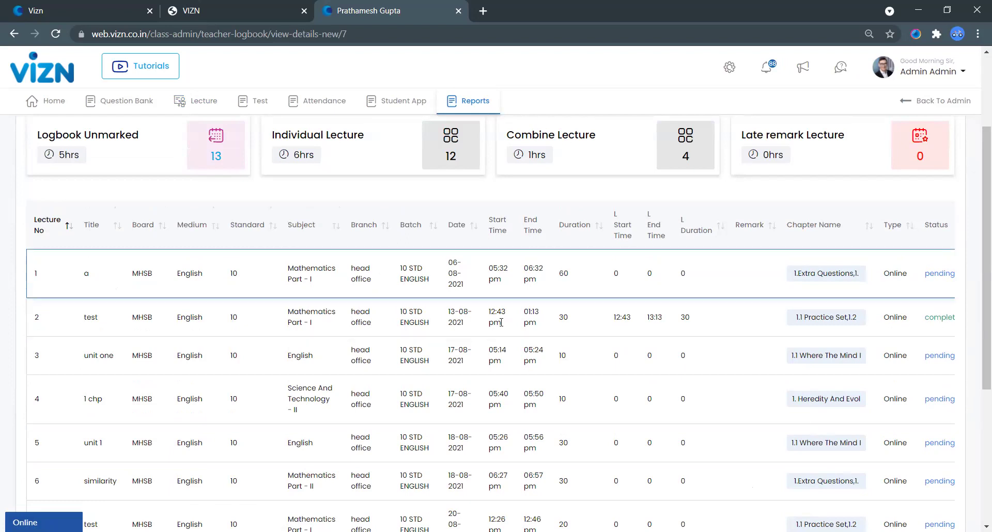
pyautogui.scroll(2, 514, 284)
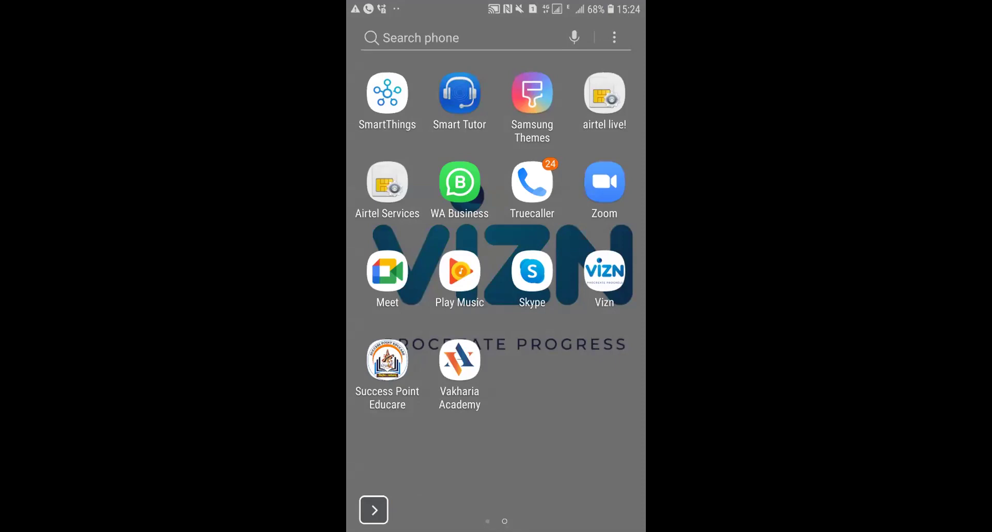
# Step: Launch Vizn and submit the class teacher's mobile number to log in
pyautogui.click(387, 271)
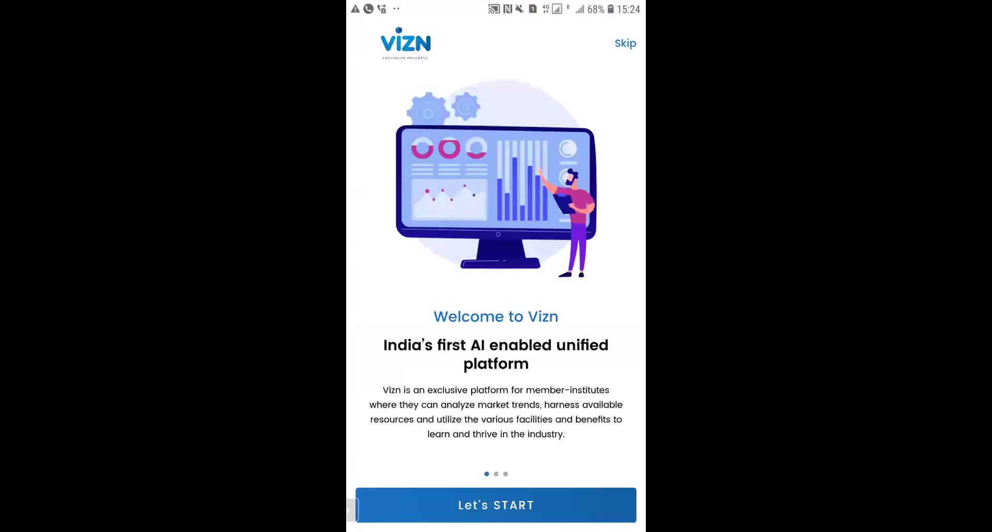
pyautogui.click(475, 189)
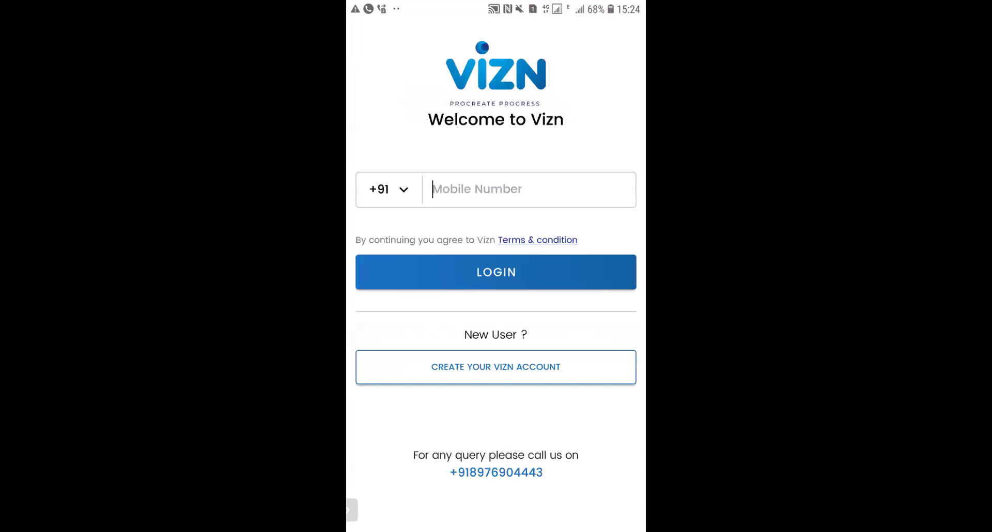
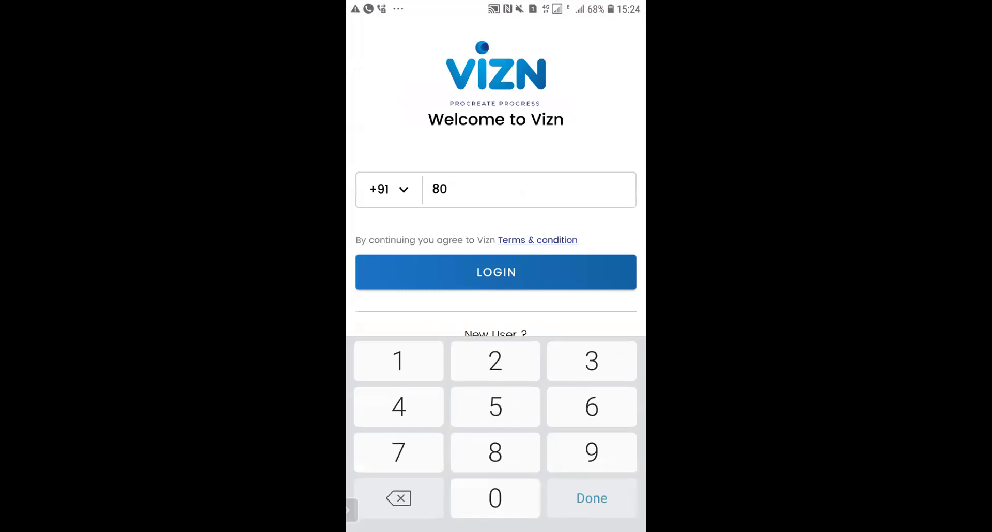
pyautogui.click(496, 272)
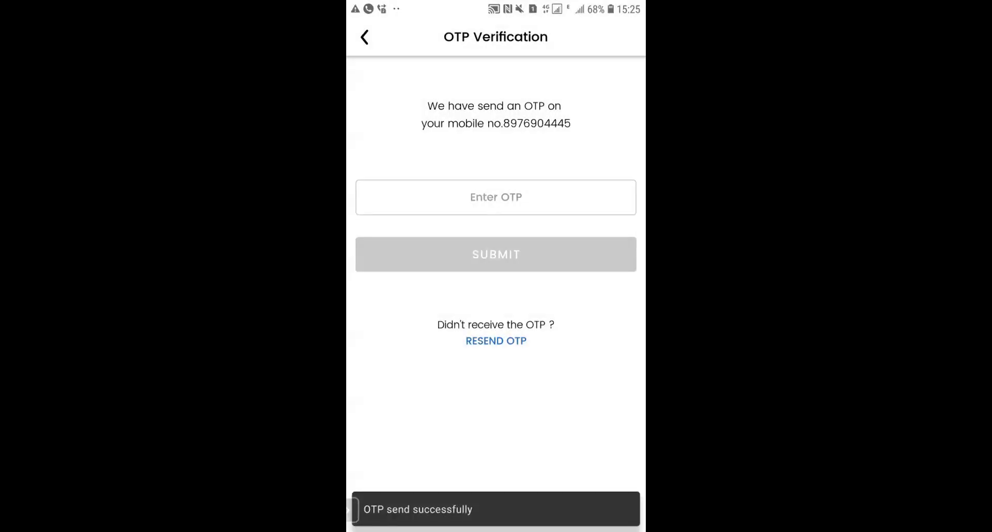
# Step: Enter the one-time code and submit it to reach the home dashboard
pyautogui.click(496, 197)
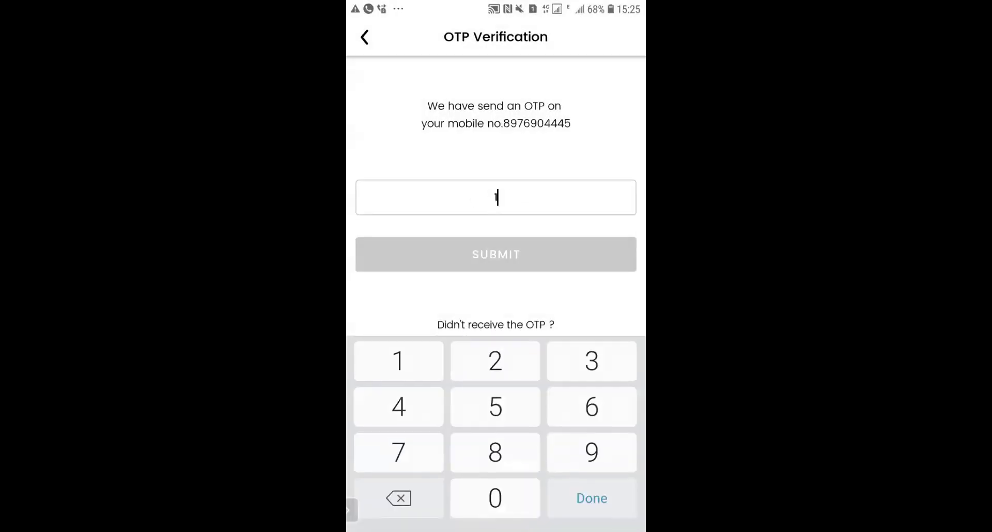
pyautogui.click(495, 254)
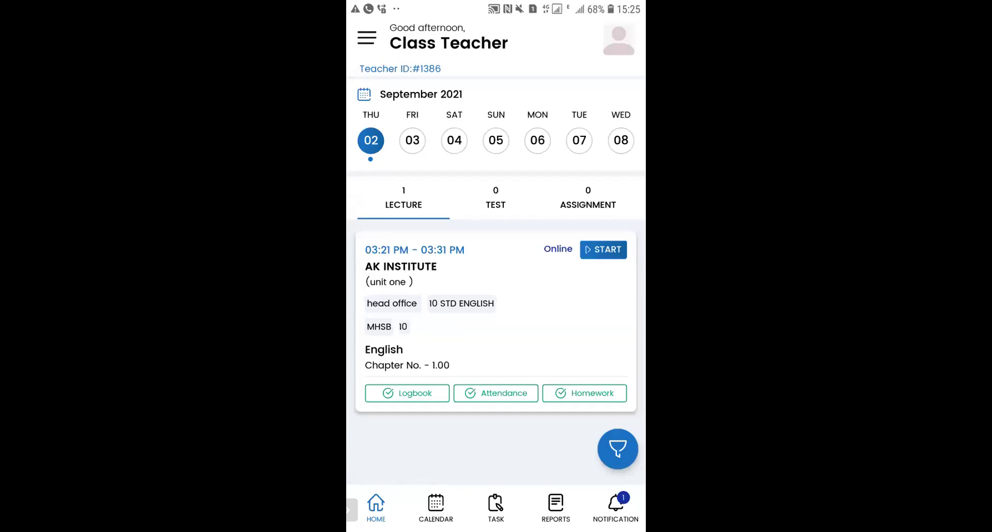
# Step: Open the unit one lecture's logbook and select all chapters as covered
pyautogui.click(496, 321)
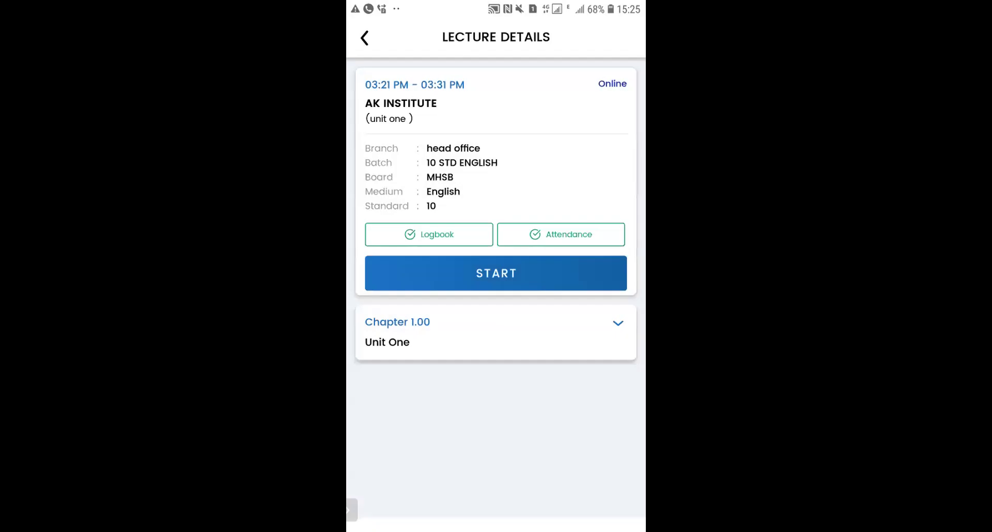
pyautogui.click(428, 234)
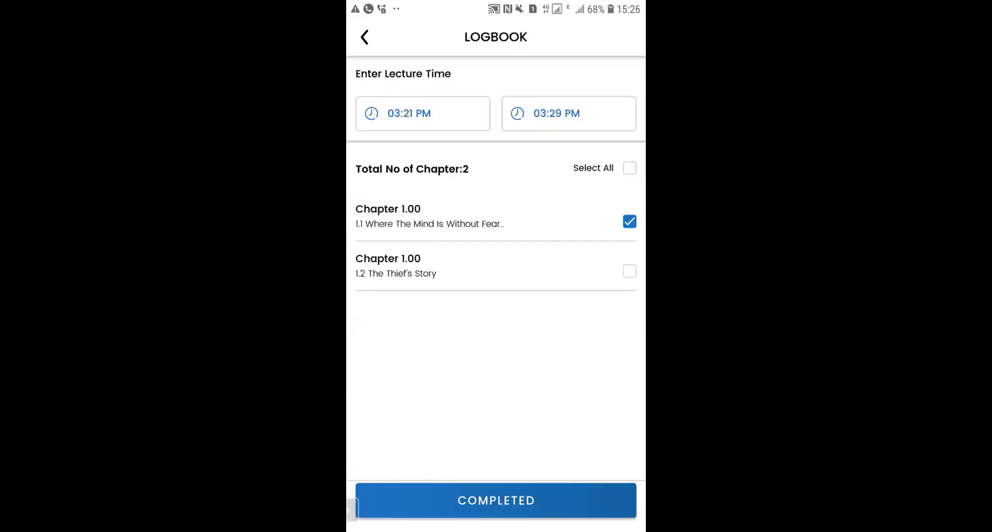
pyautogui.click(629, 168)
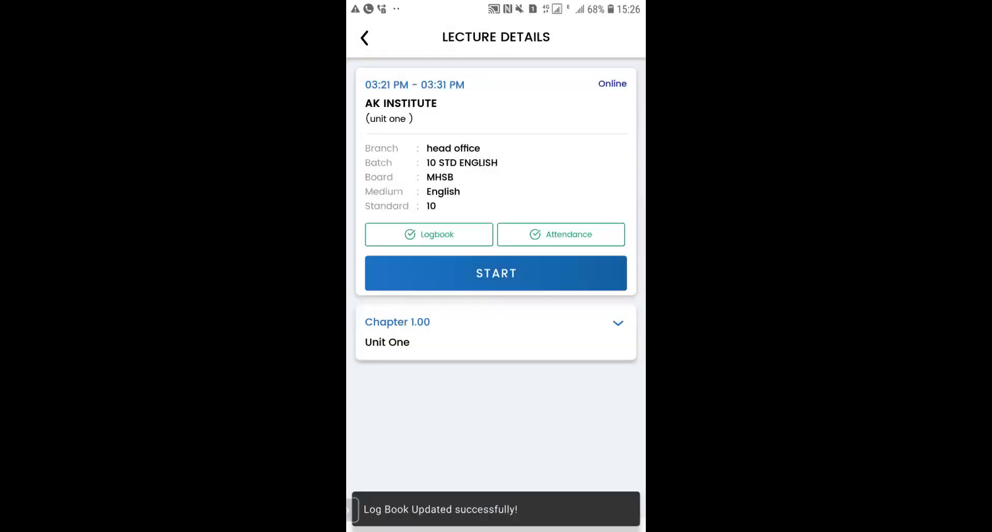
# Step: Mark three students present, save the attendance, and return to the home dashboard
pyautogui.click(561, 234)
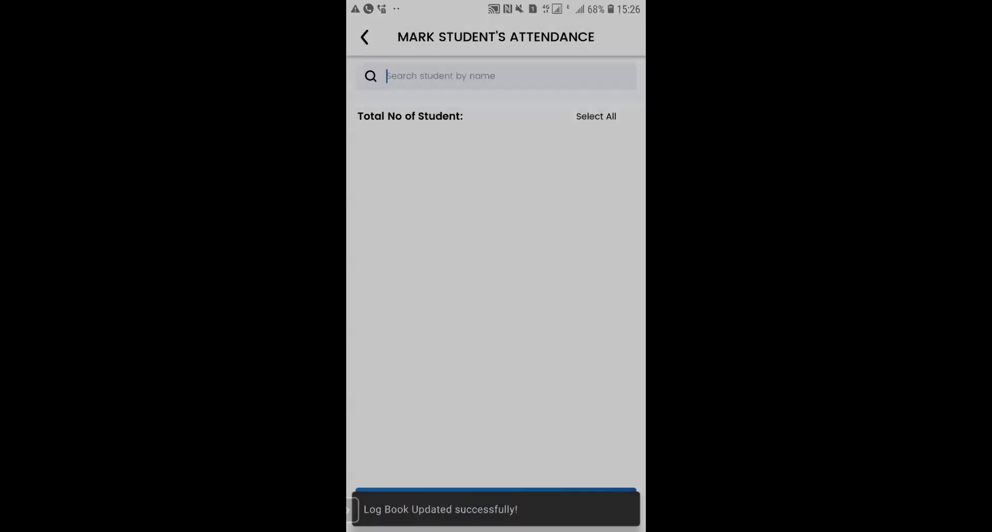
pyautogui.scroll(-1, 496, 299)
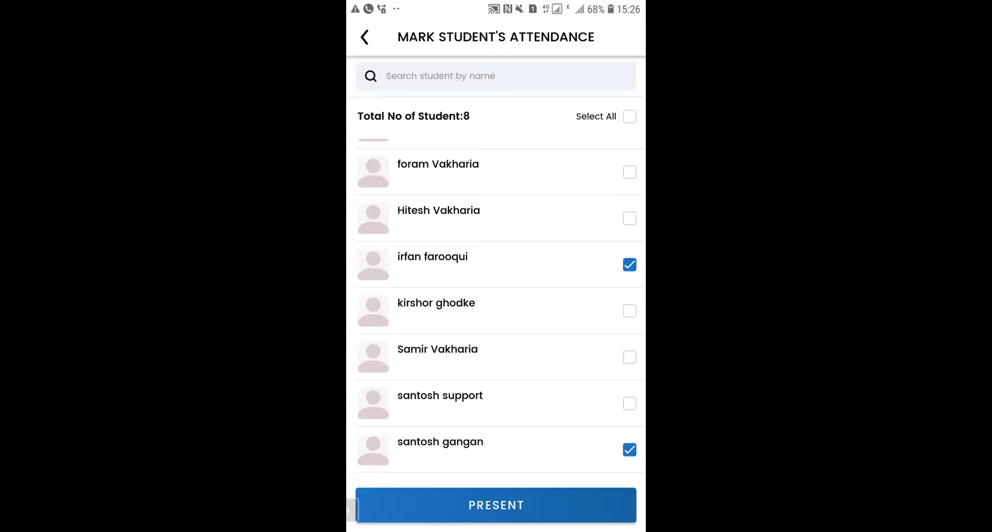
pyautogui.click(629, 311)
pyautogui.click(629, 357)
pyautogui.click(629, 403)
pyautogui.click(496, 505)
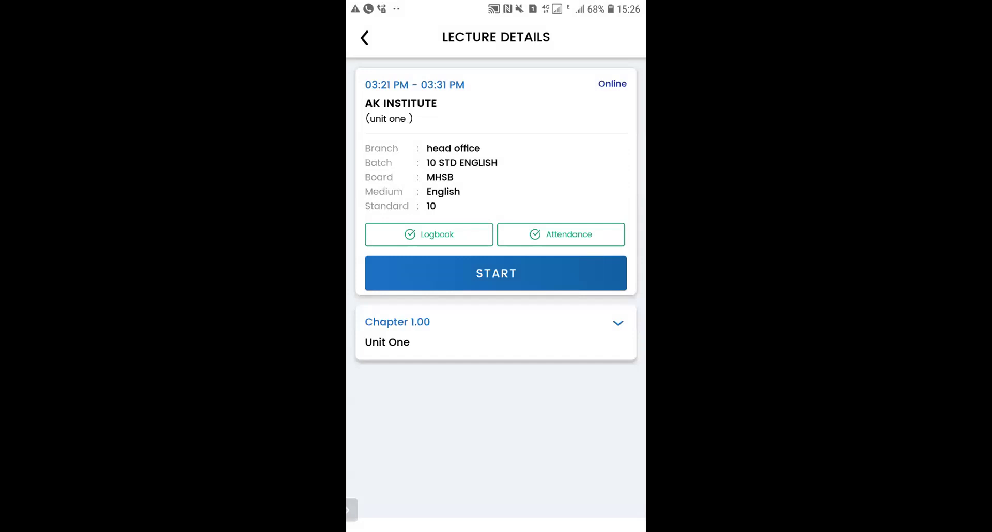
pyautogui.press('Escape')
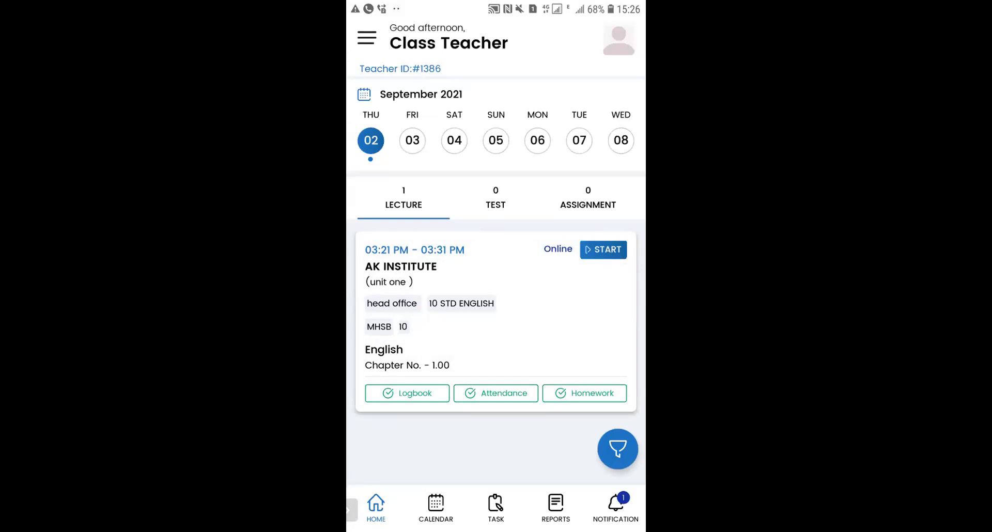
# Step: Browse the calendar, Task and Reports sections, then view and close the English lecture's details
pyautogui.click(436, 506)
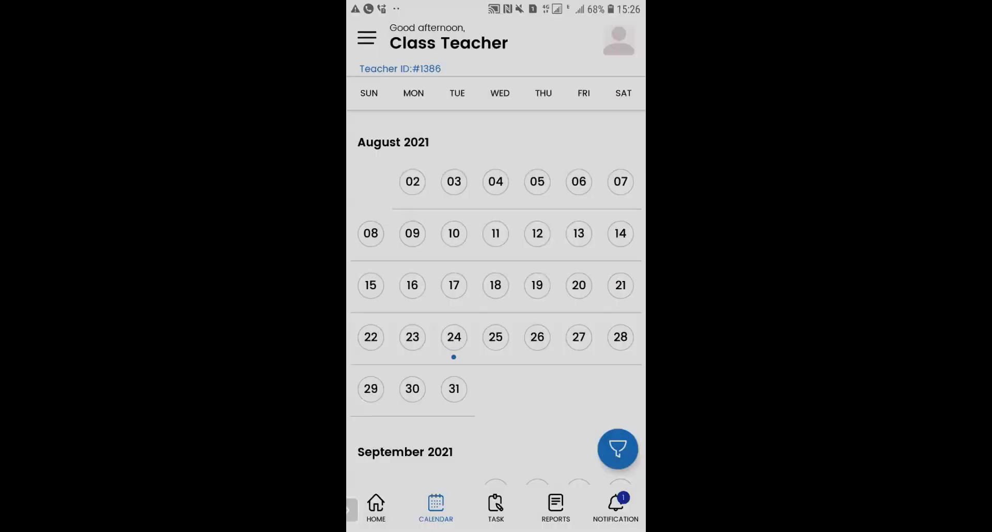
pyautogui.scroll(-5, 495, 299)
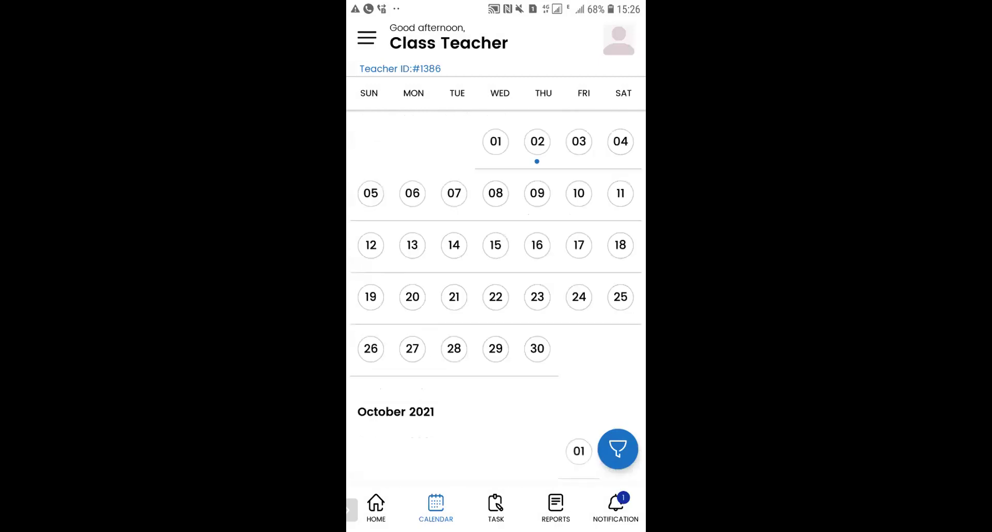
pyautogui.click(495, 506)
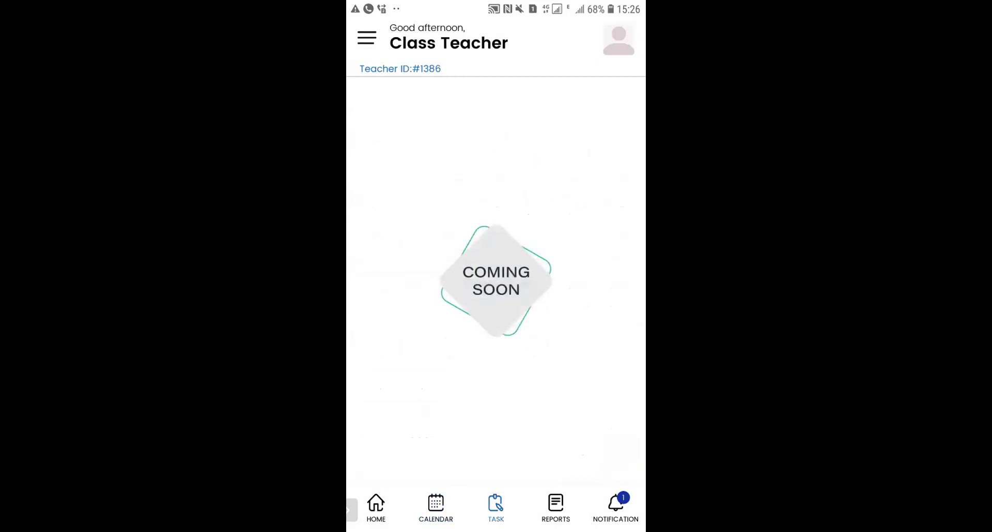
pyautogui.click(556, 506)
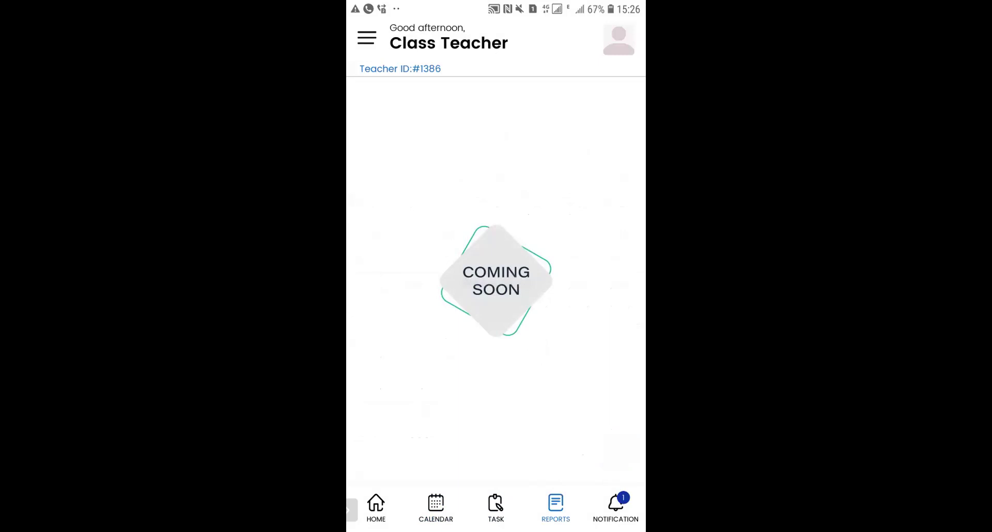
pyautogui.click(375, 507)
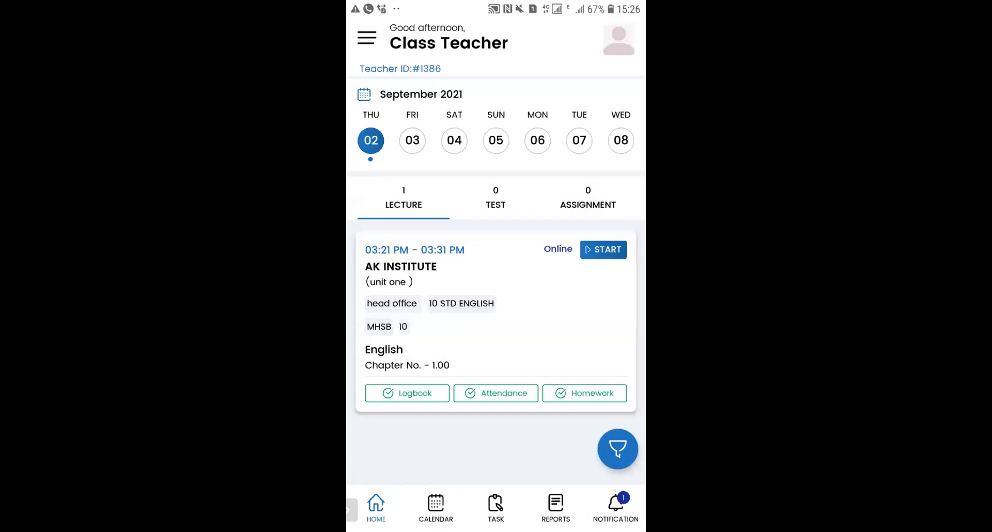
pyautogui.click(465, 269)
pyautogui.click(363, 36)
# Step: Log out of the app from the side menu, confirming YES
pyautogui.click(367, 37)
pyautogui.click(467, 505)
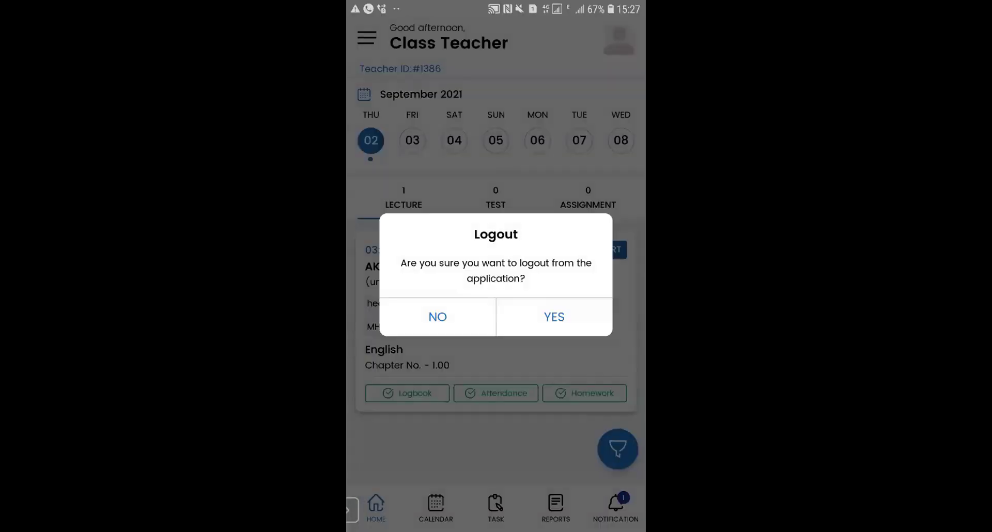
pyautogui.click(554, 316)
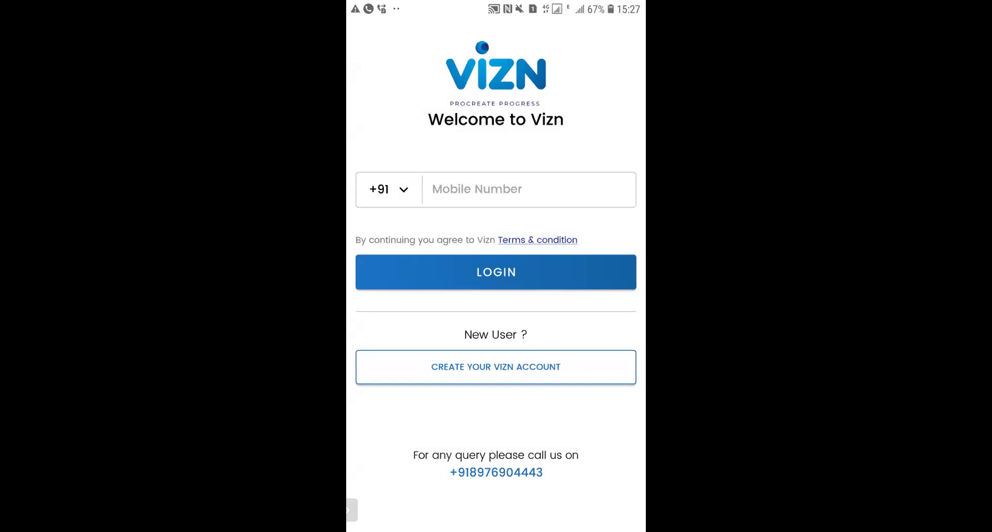
pyautogui.click(496, 366)
# Step: Fill in the student's first and last name, mobile number, e-mail and city, leaving Class Code blank
pyautogui.click(495, 232)
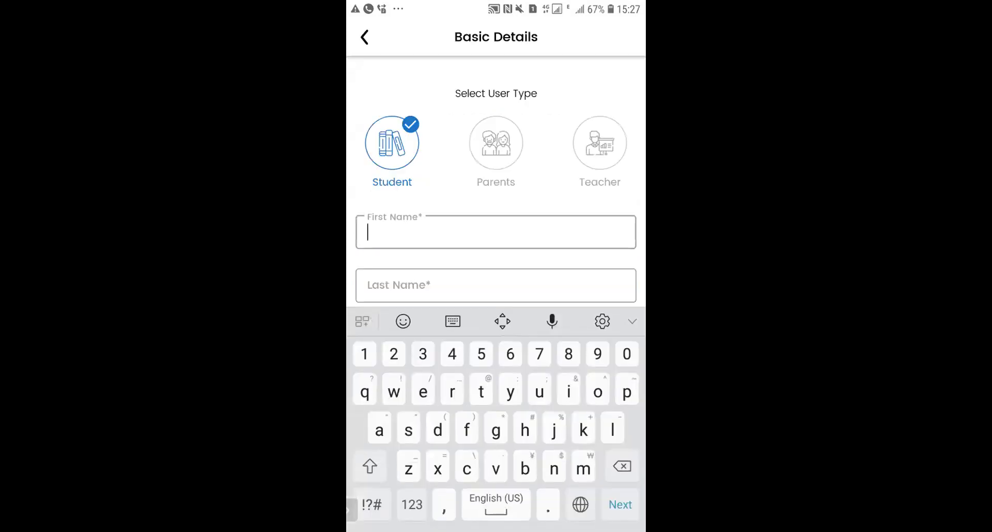
pyautogui.write('tr')
pyautogui.click(496, 284)
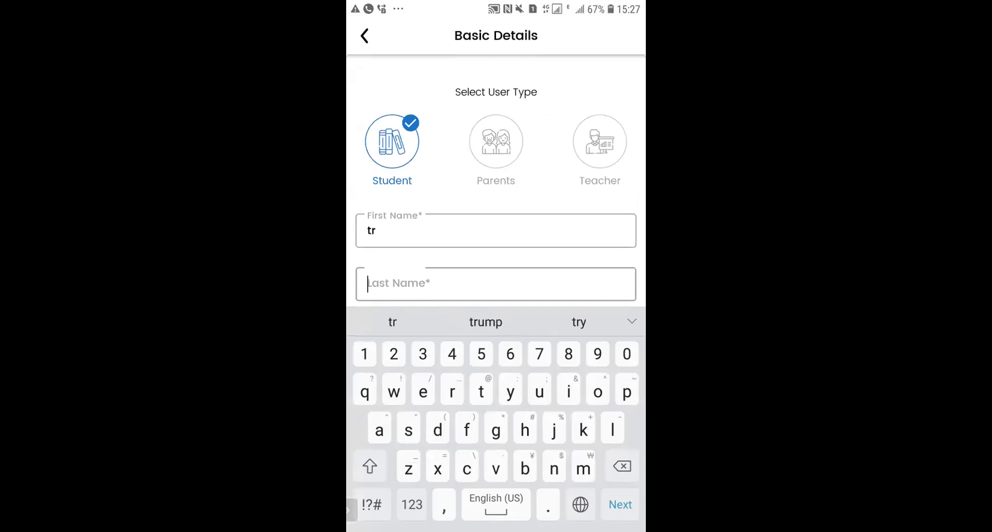
pyautogui.write('fh')
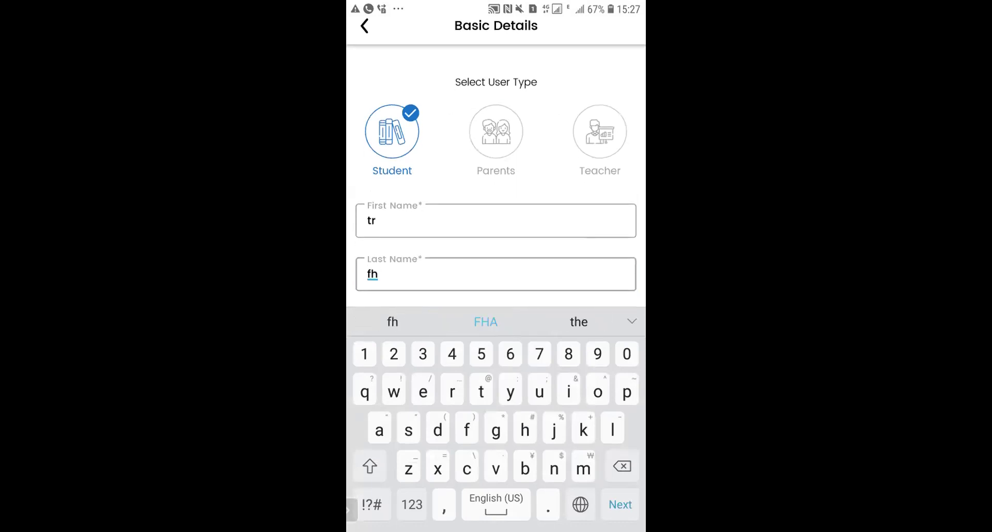
pyautogui.press('Return')
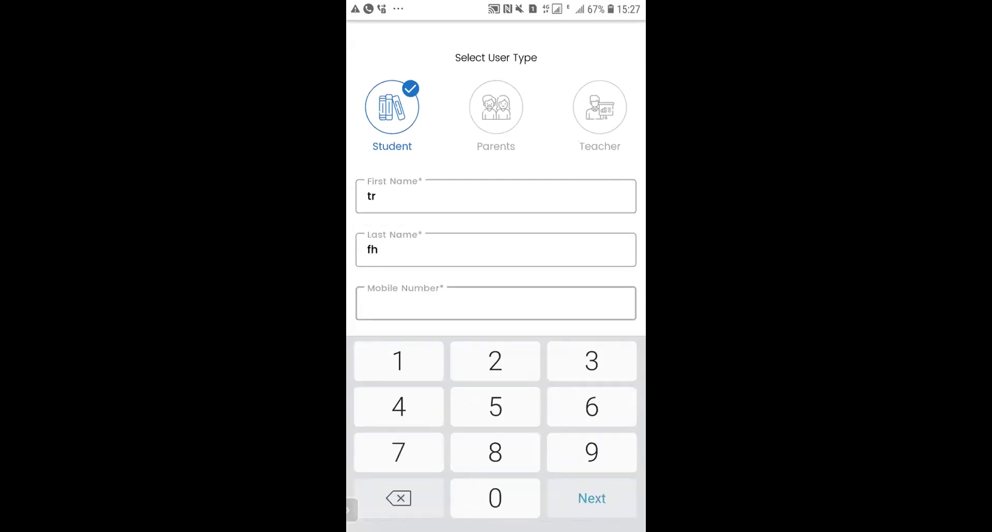
pyautogui.write('897694')
pyautogui.press('Return')
pyautogui.write('irbck')
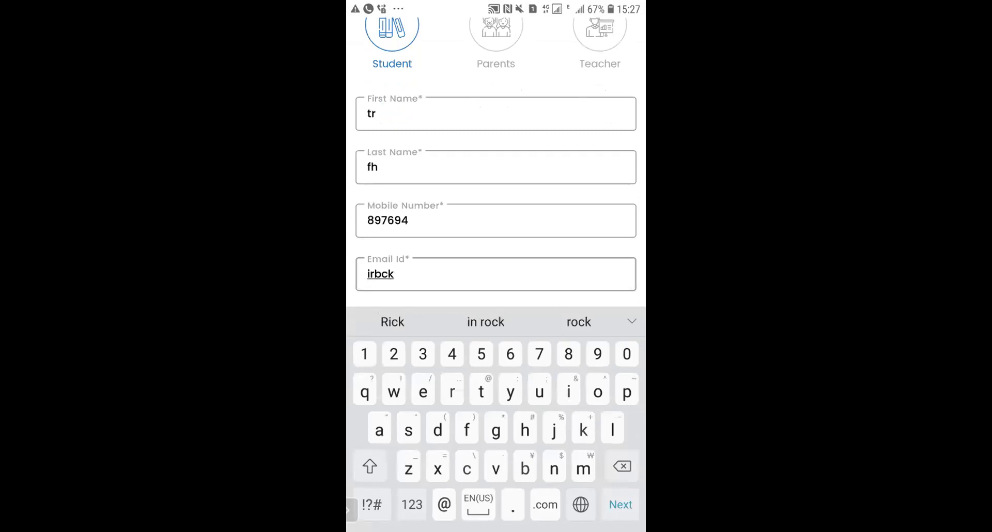
pyautogui.write('@')
pyautogui.press('Return')
pyautogui.write('m')
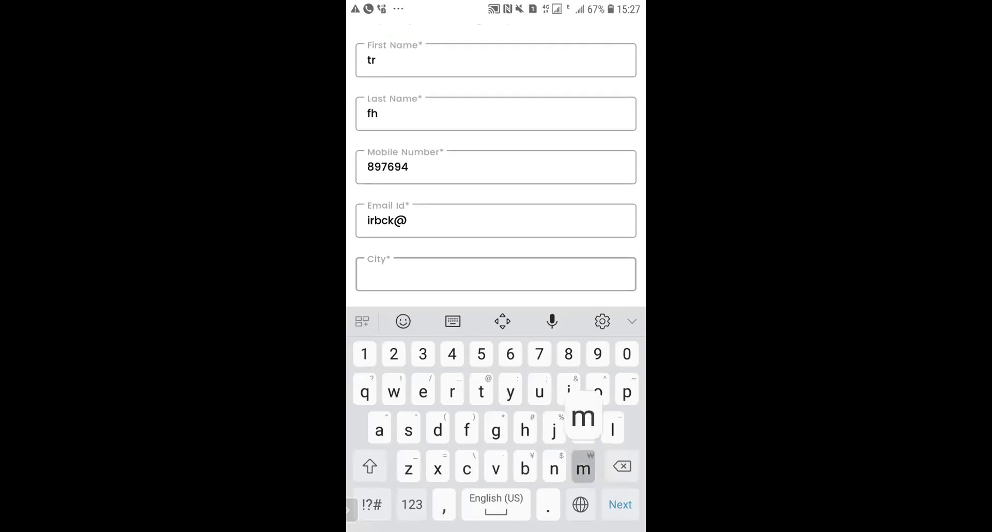
pyautogui.press('Return')
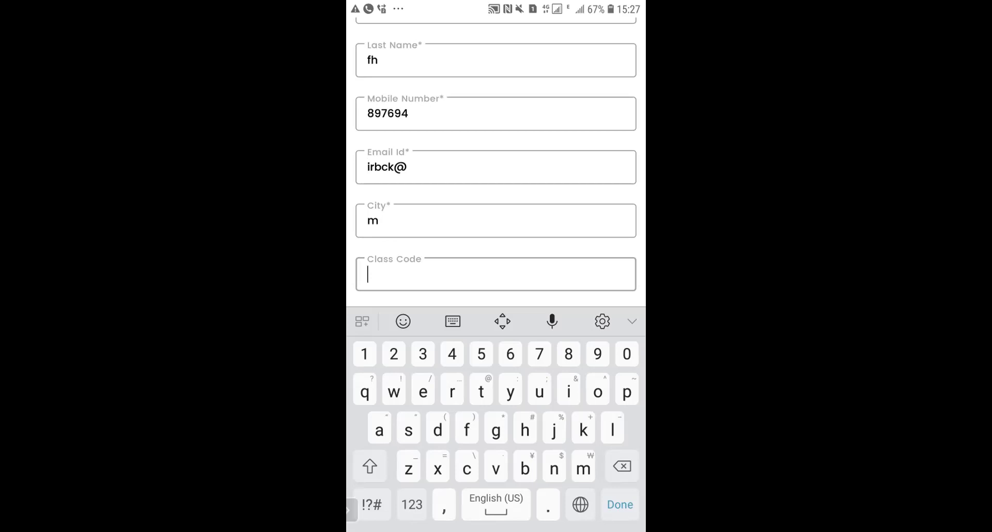
pyautogui.scroll(2, 496, 155)
# Step: Return to the login screen and submit the mobile number to receive an OTP
pyautogui.press('Escape')
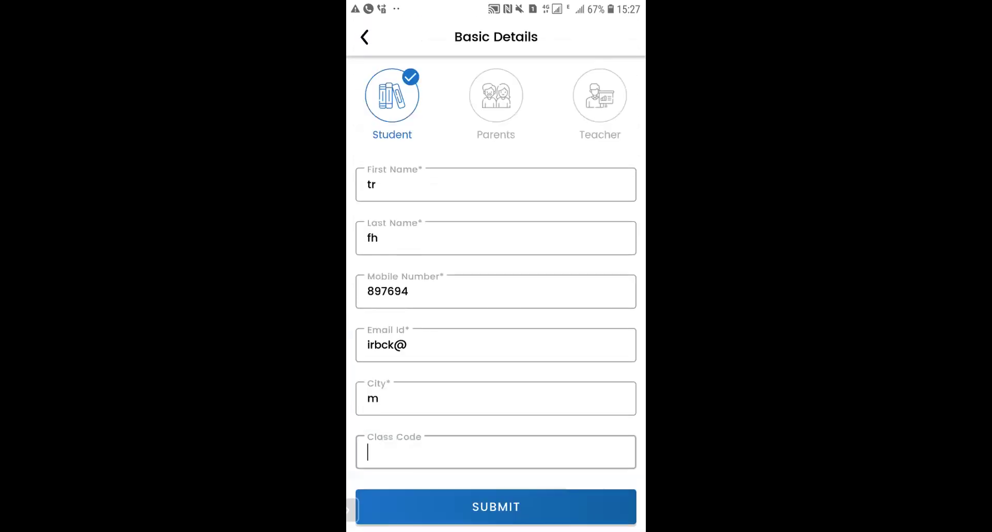
pyautogui.press('Escape')
pyautogui.click(516, 189)
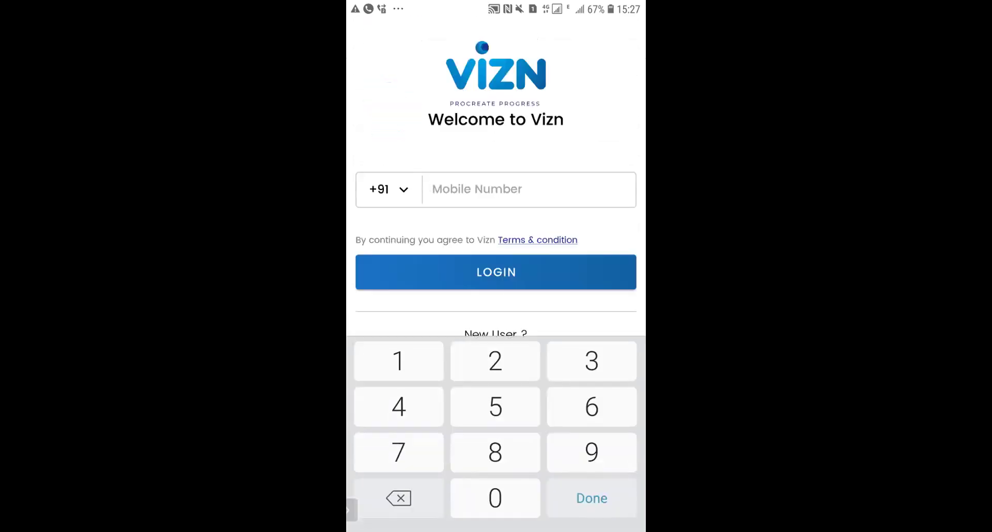
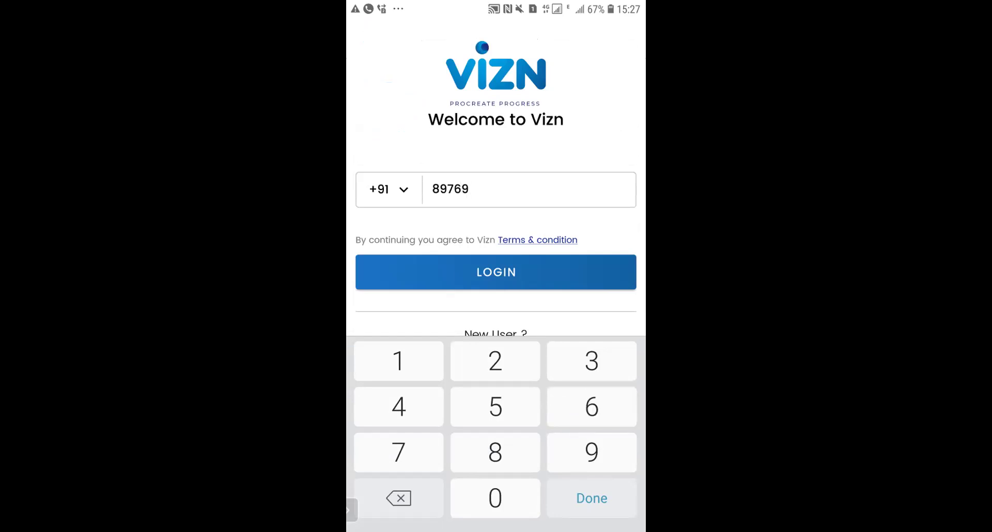
pyautogui.press('Return')
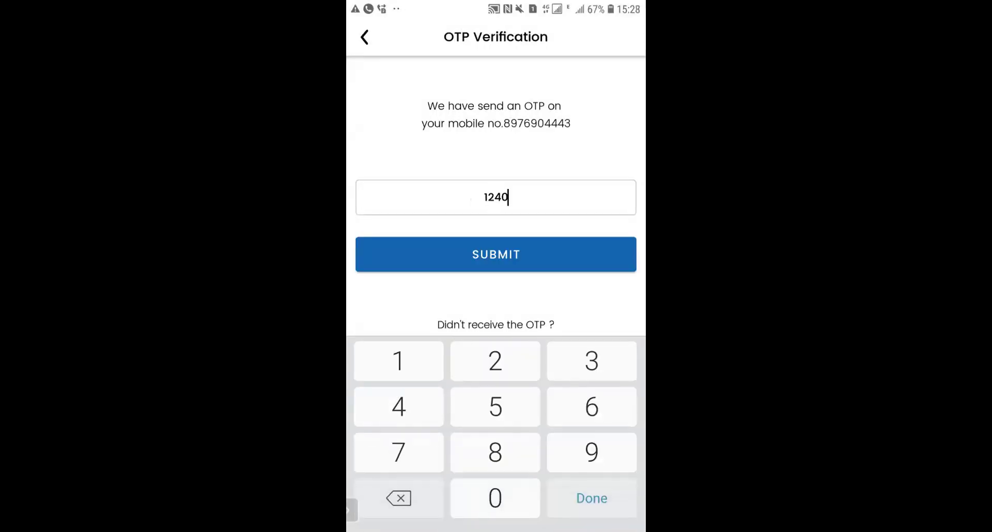
# Step: Enter the OTP, correct its wrong last digit, and resubmit to log in
pyautogui.press('Return')
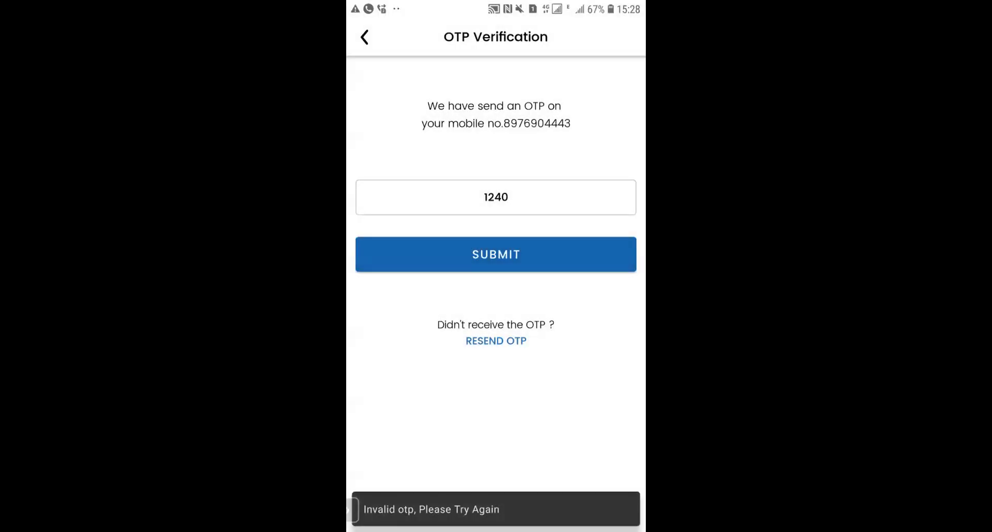
pyautogui.click(508, 197)
pyautogui.press('BackSpace')
pyautogui.write('8')
pyautogui.press('Return')
# Step: Enter as the listed student, view the English lecture's details, then switch back to the web admin
pyautogui.click(611, 279)
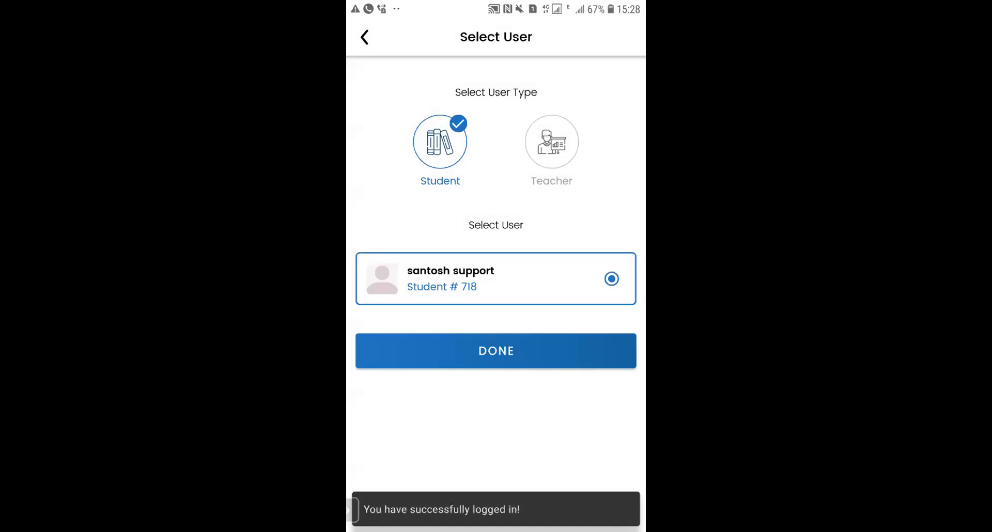
pyautogui.click(496, 351)
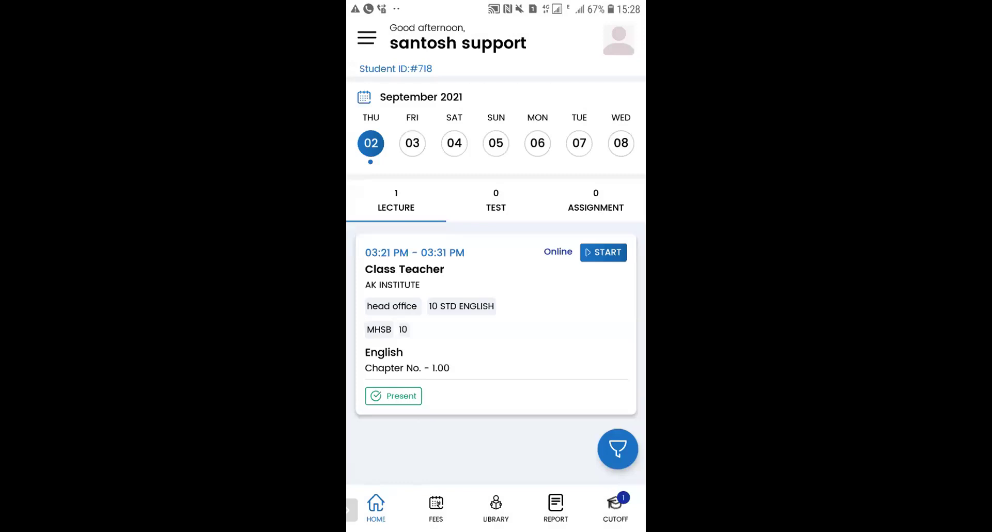
pyautogui.click(496, 326)
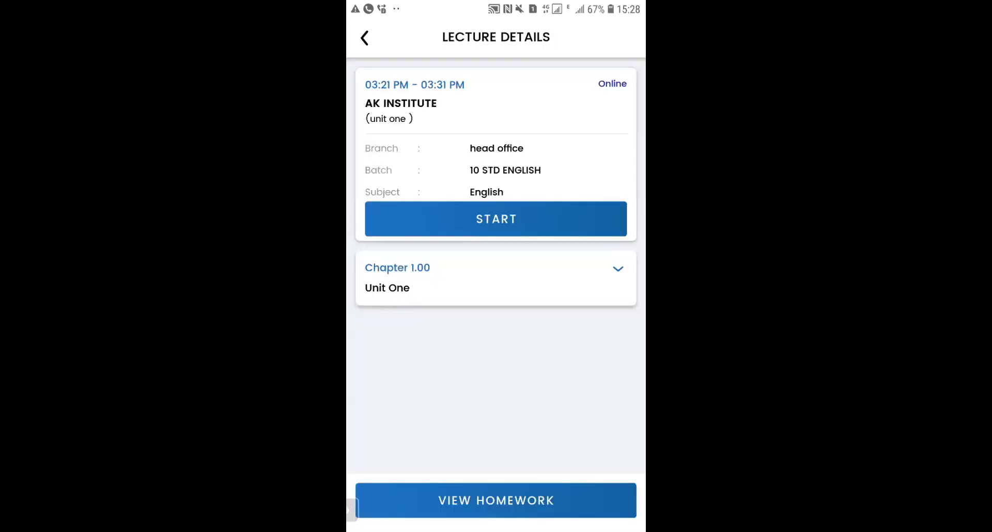
pyautogui.click(364, 37)
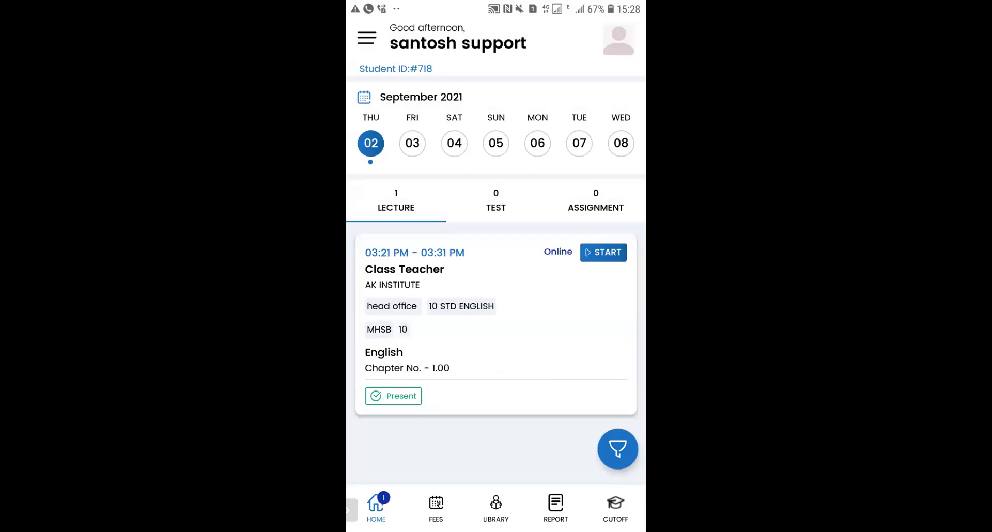
pyautogui.hotkey('alt', 'Tab')
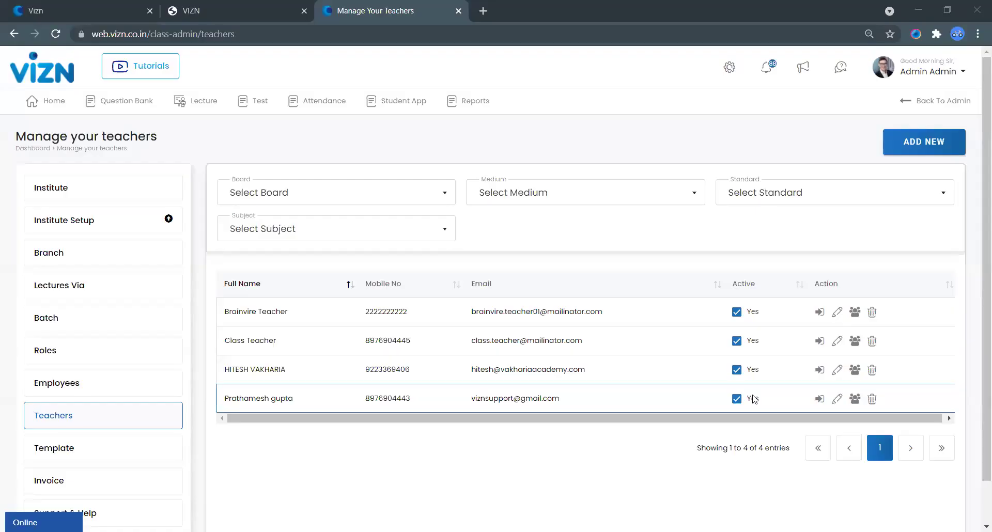
# Step: Open Student License and start a class code with board MHSB, English medium, standard 10
pyautogui.click(401, 103)
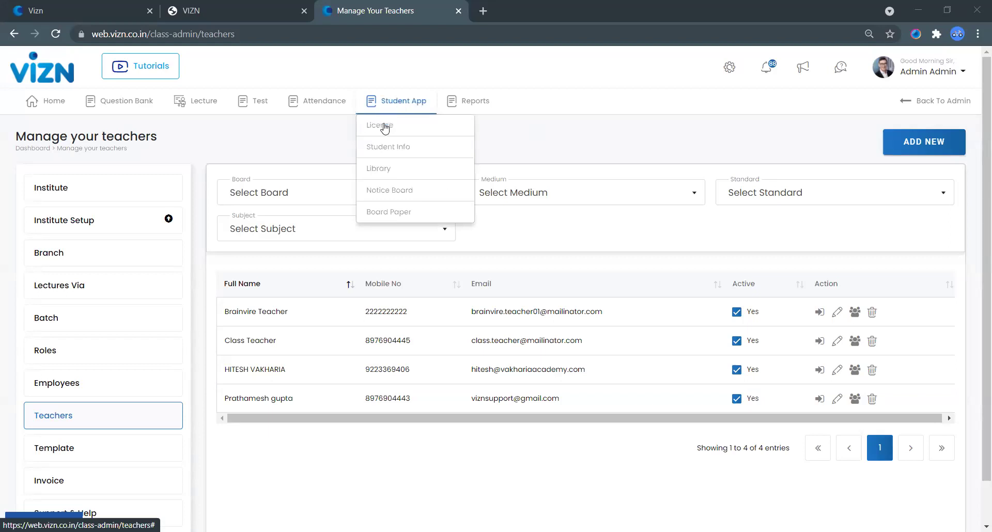
pyautogui.click(384, 128)
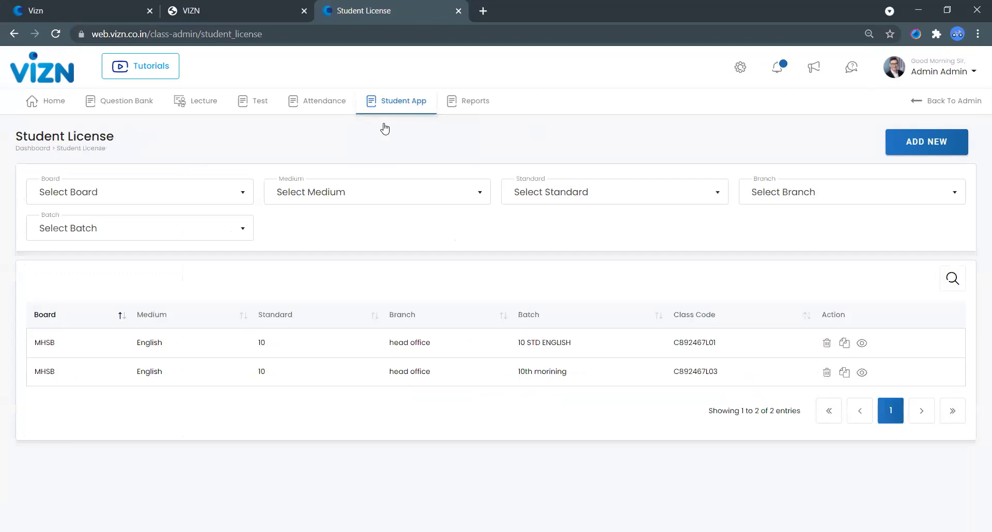
pyautogui.click(939, 146)
pyautogui.click(364, 243)
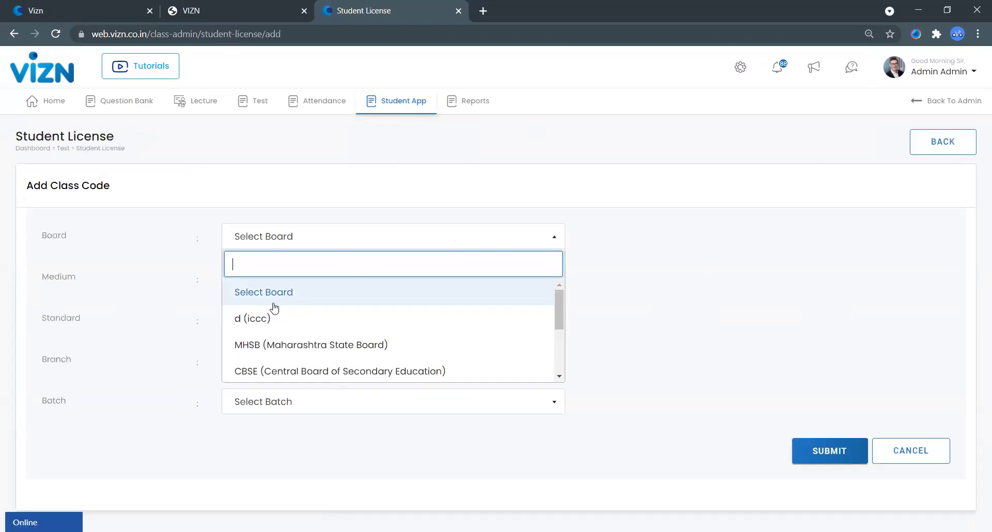
pyautogui.click(291, 345)
pyautogui.click(346, 284)
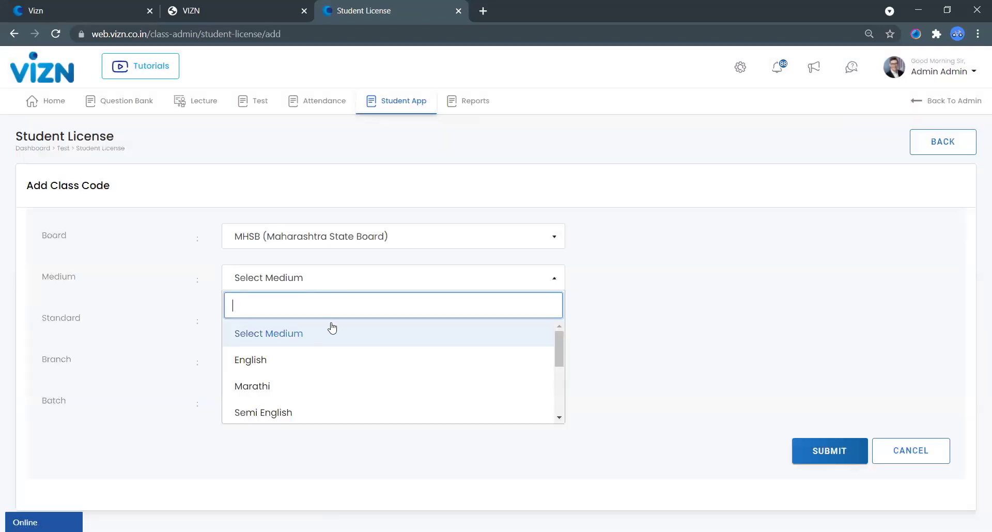
pyautogui.click(316, 352)
pyautogui.click(326, 316)
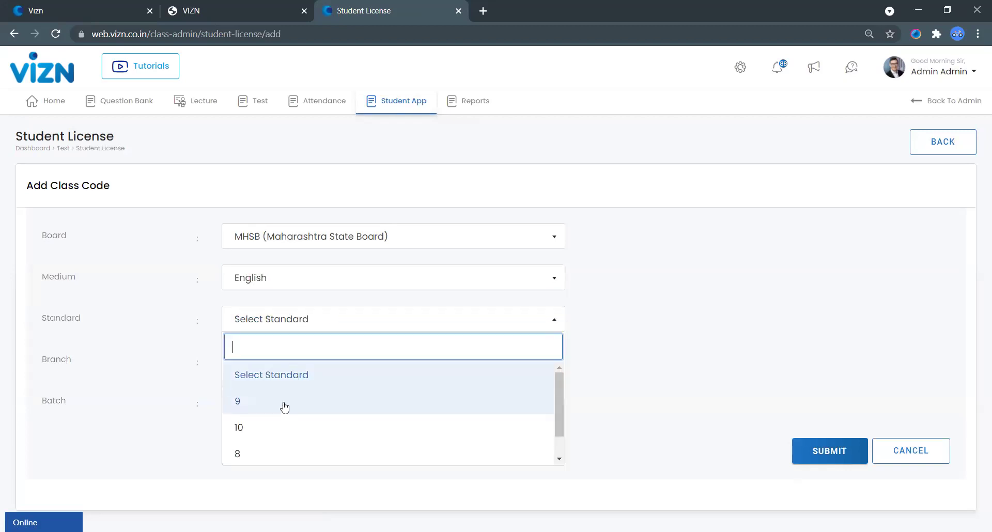
pyautogui.click(293, 427)
pyautogui.click(330, 362)
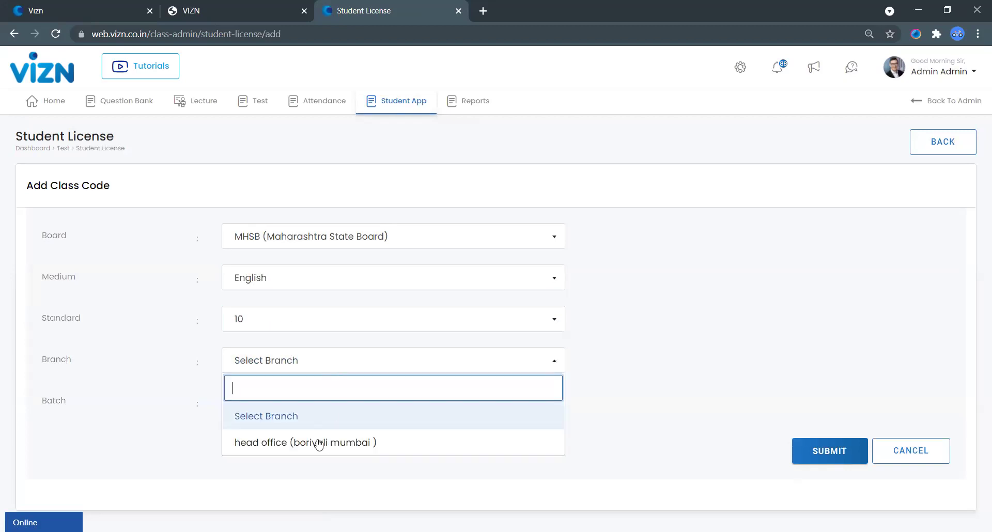
pyautogui.click(386, 446)
pyautogui.click(321, 402)
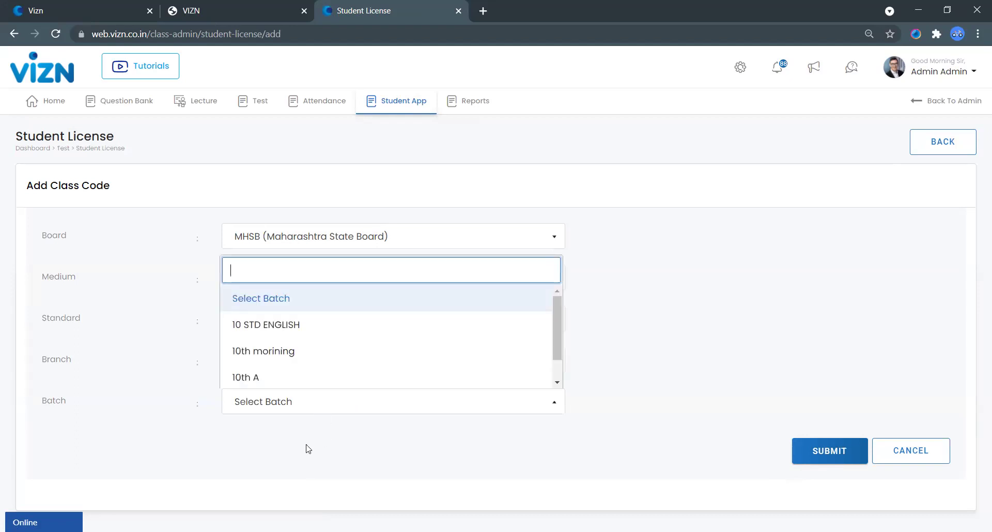
pyautogui.click(283, 329)
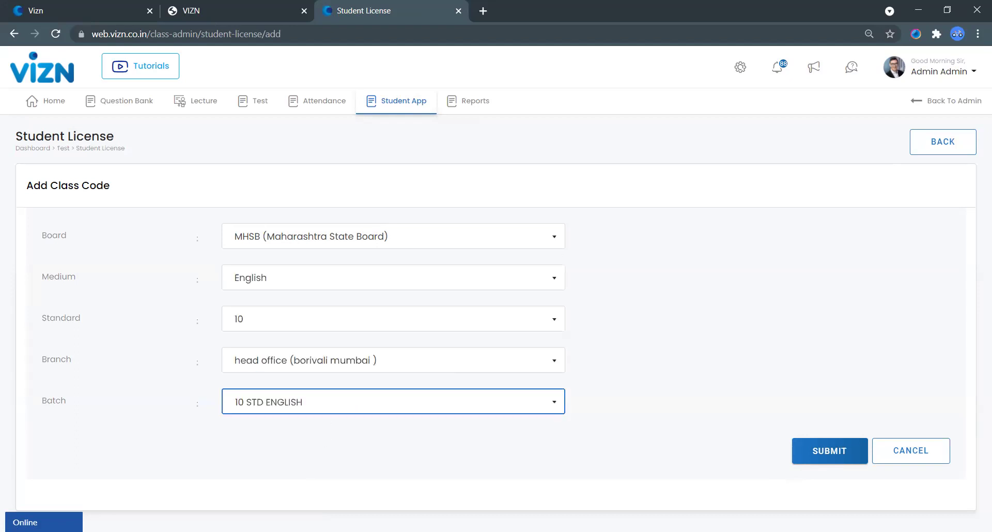
pyautogui.click(925, 460)
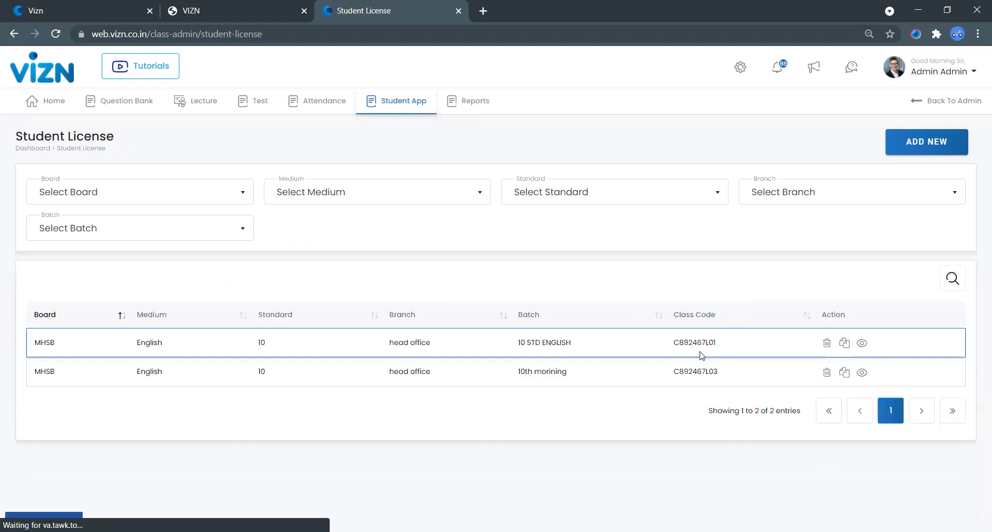
pyautogui.moveTo(673, 342); pyautogui.dragTo(741, 350)
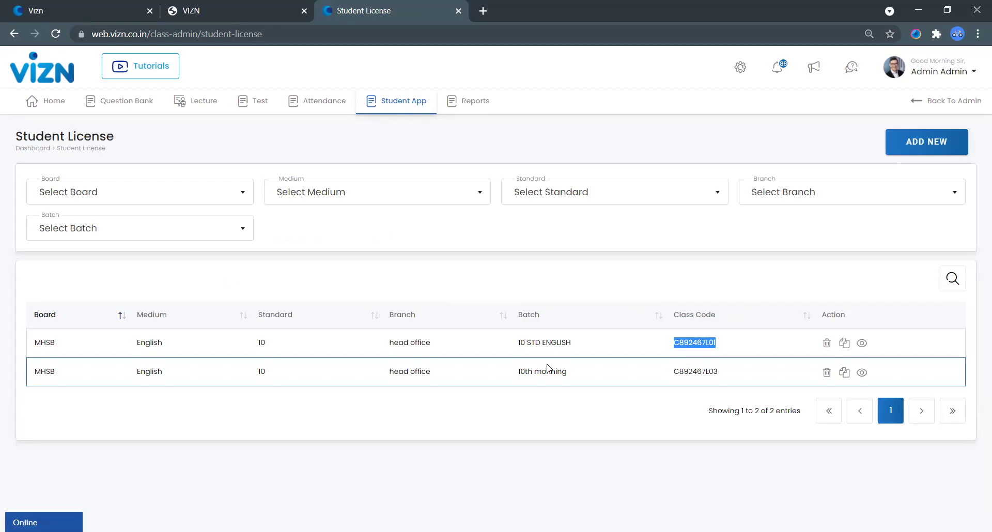
# Step: Open Student Info, tick the first student's row and view the approval status choices without changing anything
pyautogui.moveTo(410, 106)
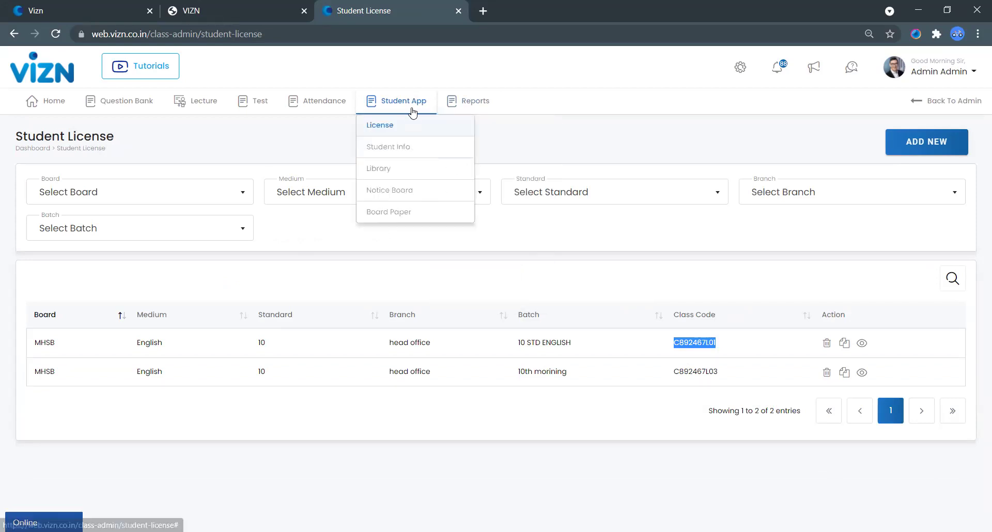
pyautogui.click(406, 151)
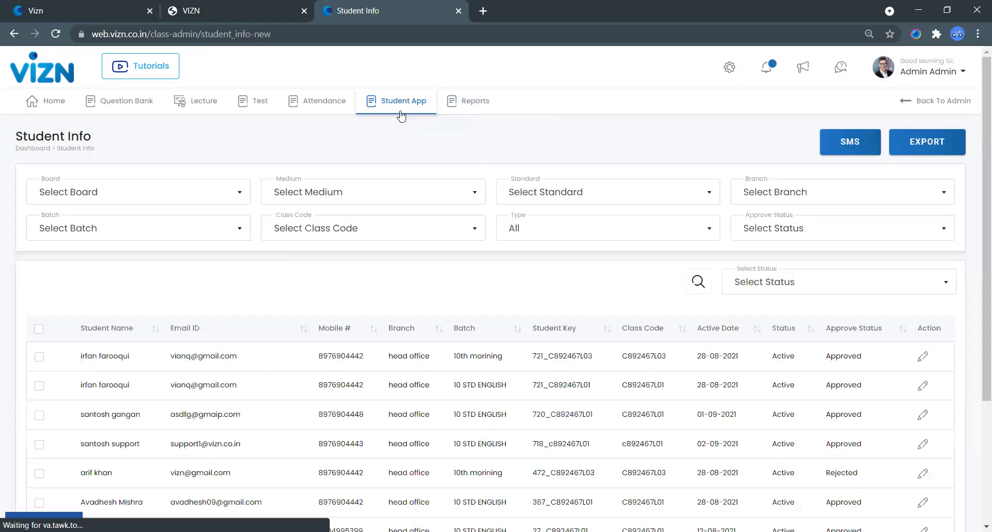
pyautogui.click(40, 358)
pyautogui.click(821, 285)
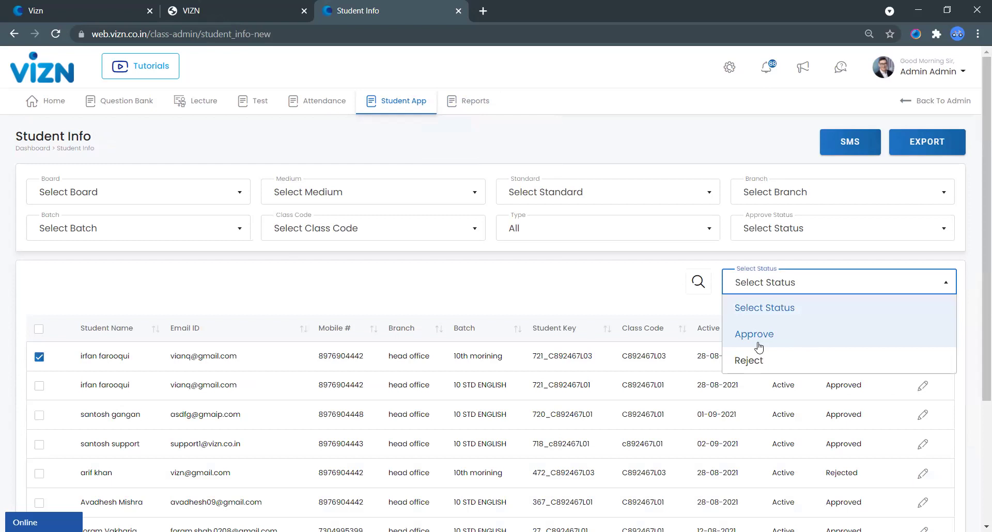
pyautogui.click(496, 282)
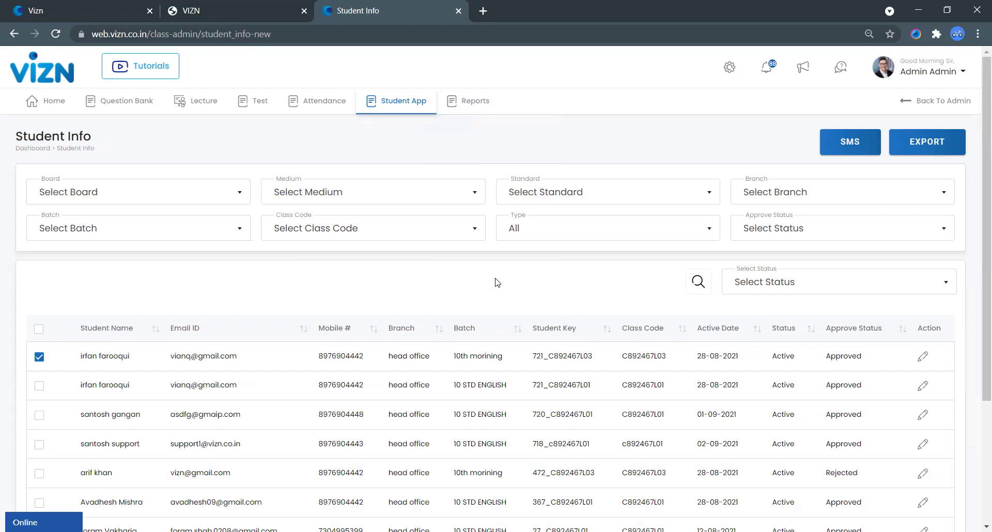
pyautogui.moveTo(259, 99)
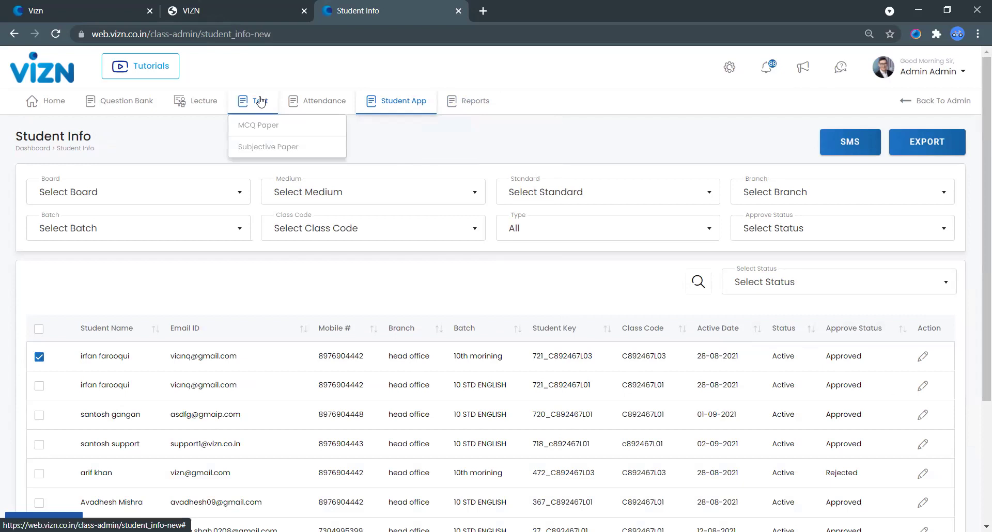
# Step: Start a new subjective test for the MHSB board, English medium, Standard 10, subject English
pyautogui.click(266, 150)
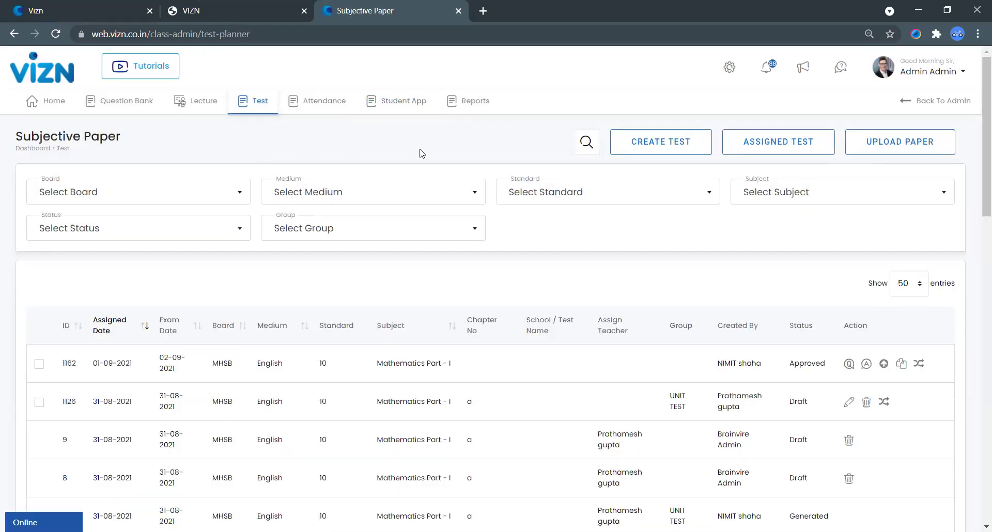
pyautogui.click(654, 148)
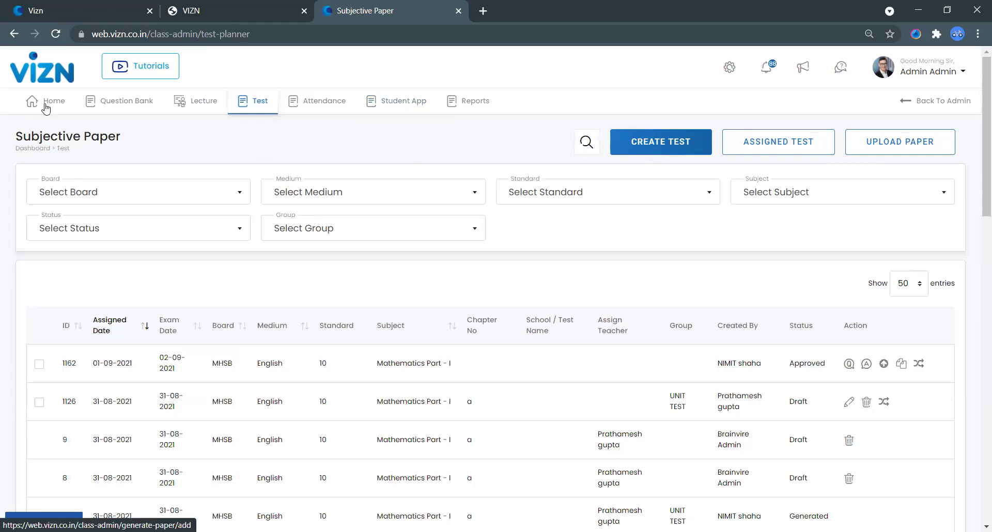
pyautogui.click(173, 297)
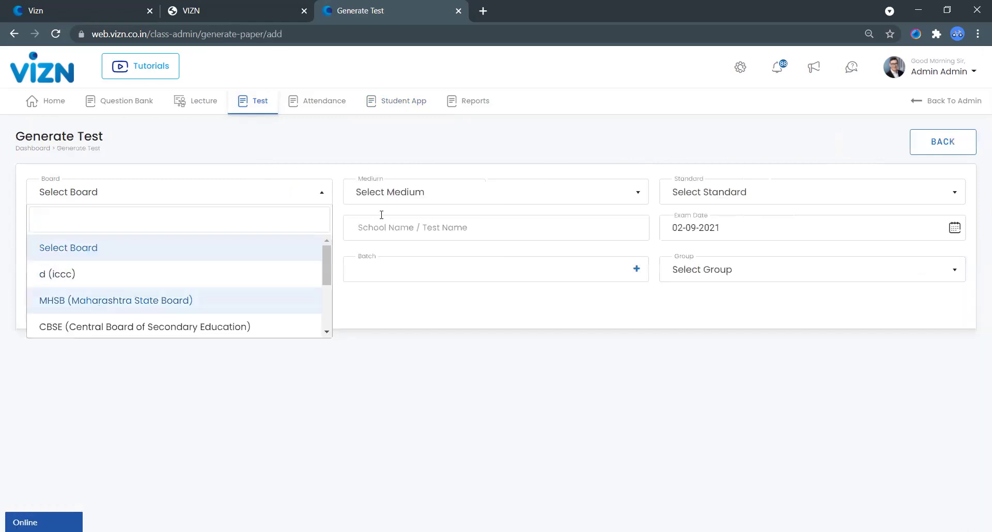
pyautogui.click(392, 203)
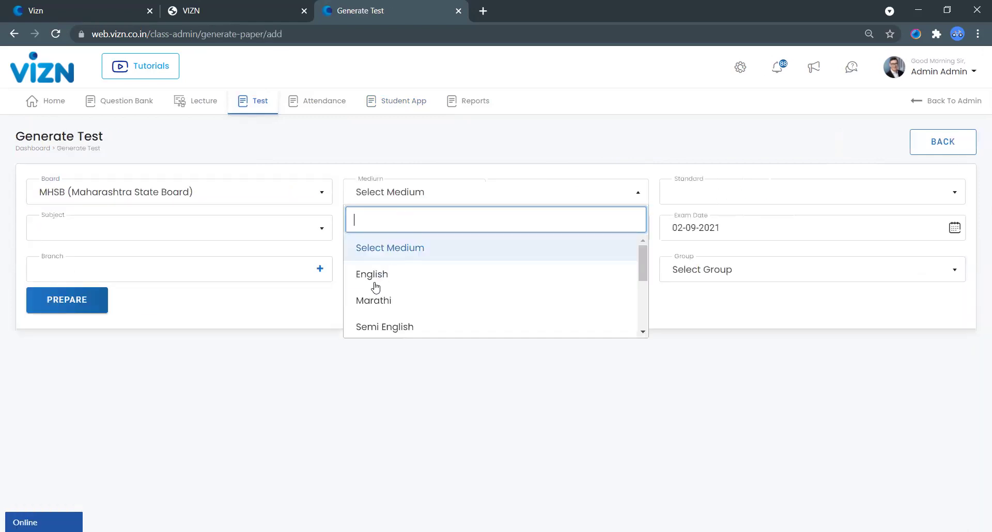
pyautogui.click(754, 191)
pyautogui.click(754, 191)
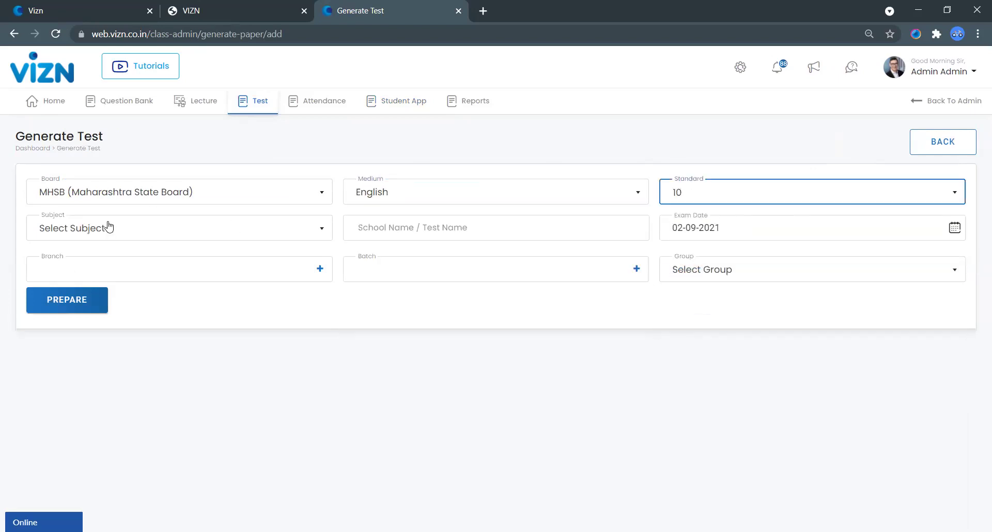
pyautogui.click(106, 225)
pyautogui.click(84, 313)
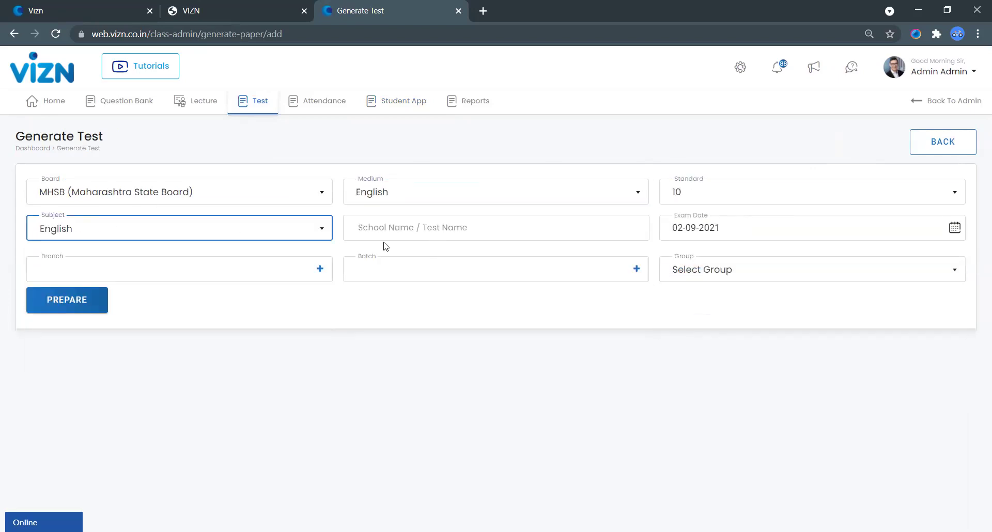
# Step: Add the head office branch and 10 STD ENGLISH batch, keep exam date 02-09-2021, and prepare
pyautogui.click(212, 270)
pyautogui.click(215, 332)
pyautogui.click(433, 274)
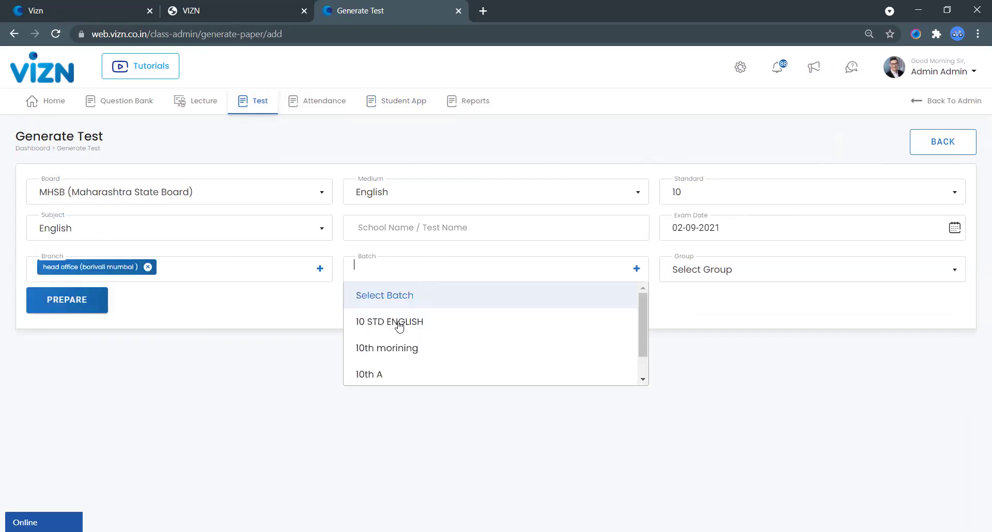
pyautogui.click(399, 324)
pyautogui.click(731, 233)
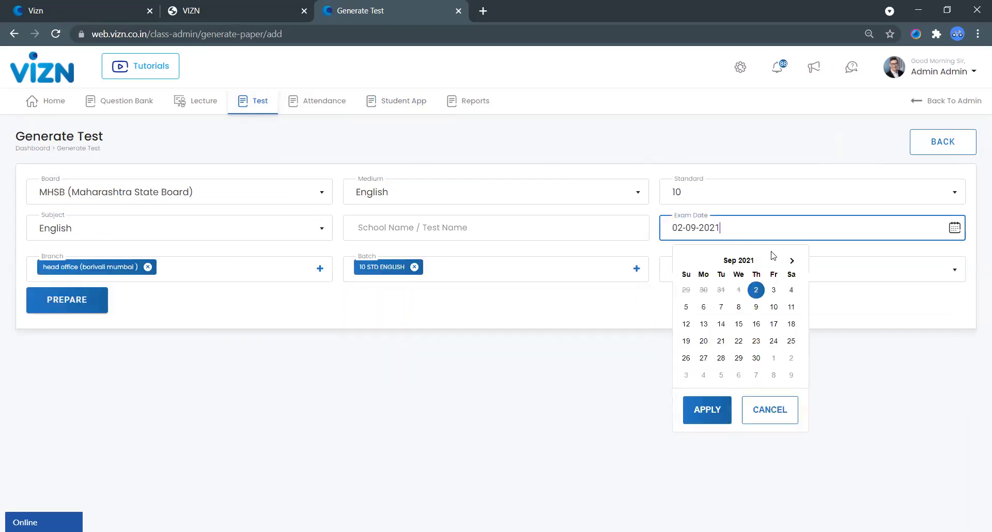
pyautogui.click(521, 358)
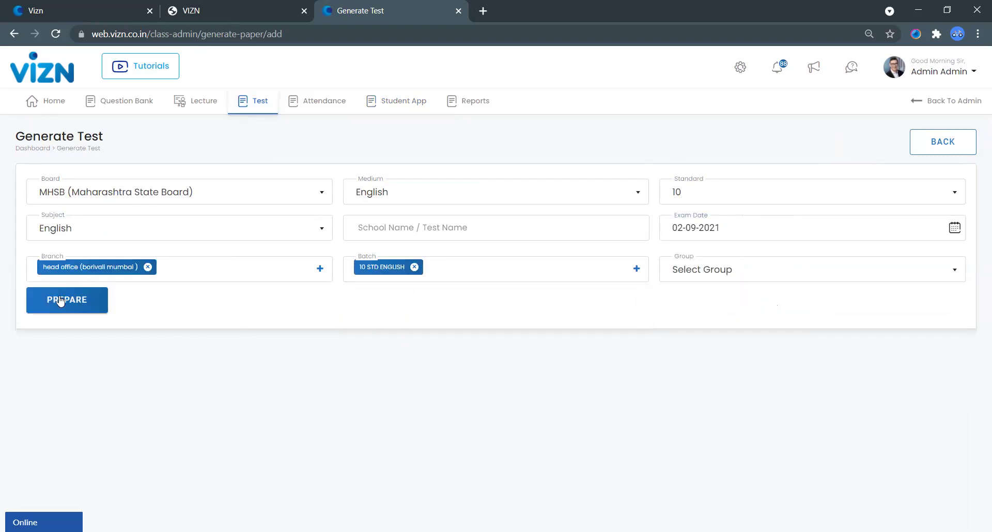
pyautogui.click(67, 303)
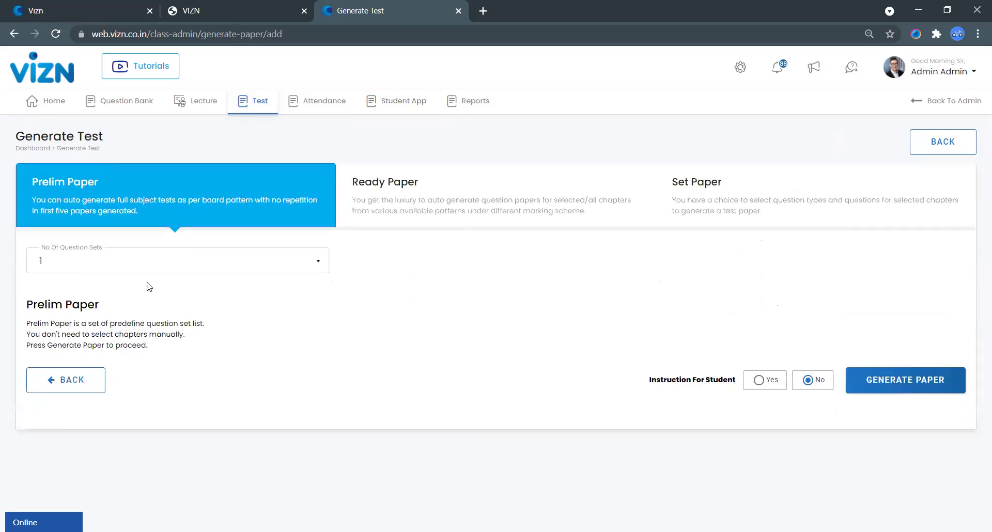
# Step: Choose Ready Paper as the paper type for the new English test
pyautogui.click(398, 212)
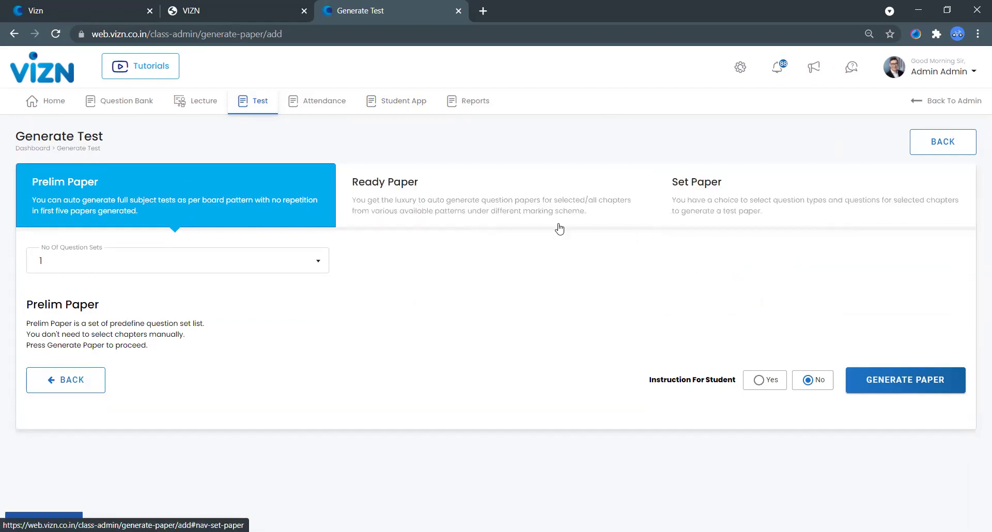
pyautogui.click(471, 223)
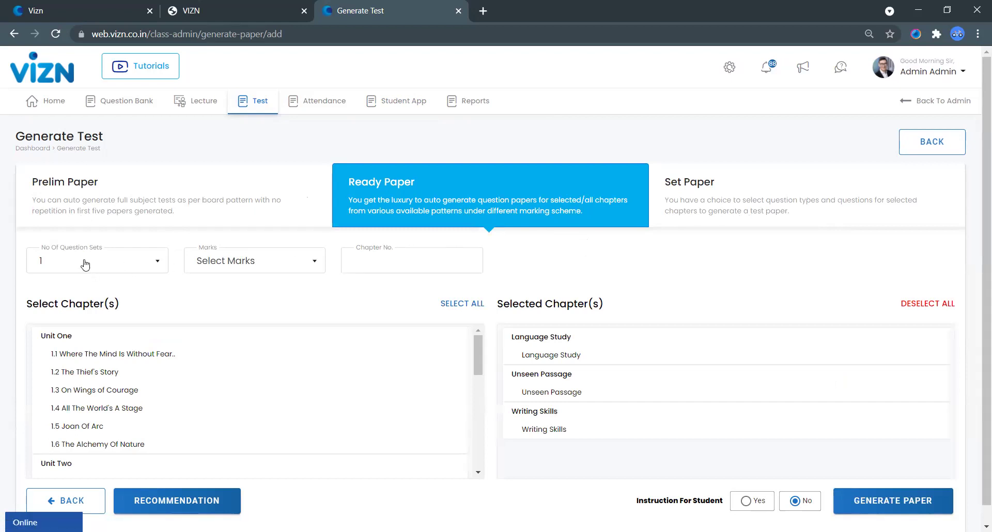
# Step: Generate a 25-mark Ready Paper covering UNIT ONE chapters and scroll through the preview
pyautogui.click(213, 263)
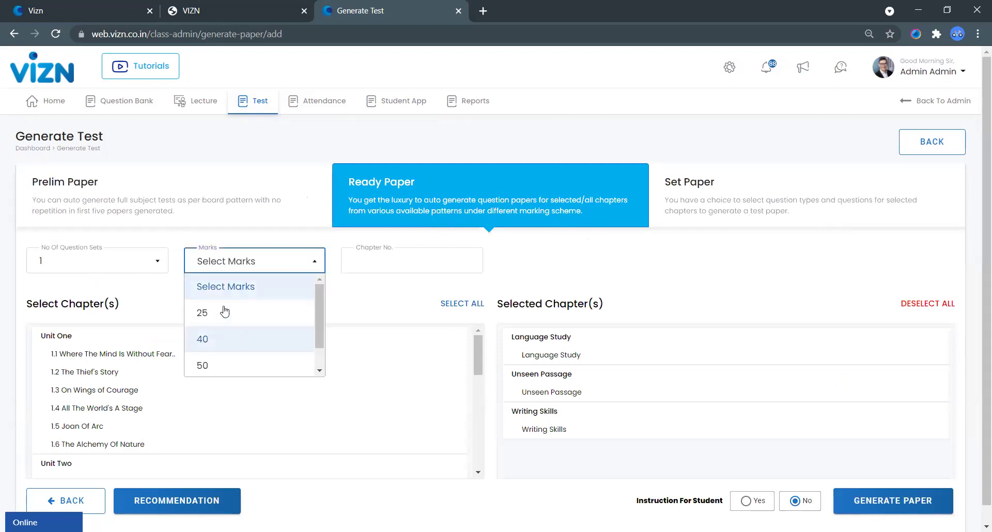
pyautogui.click(224, 312)
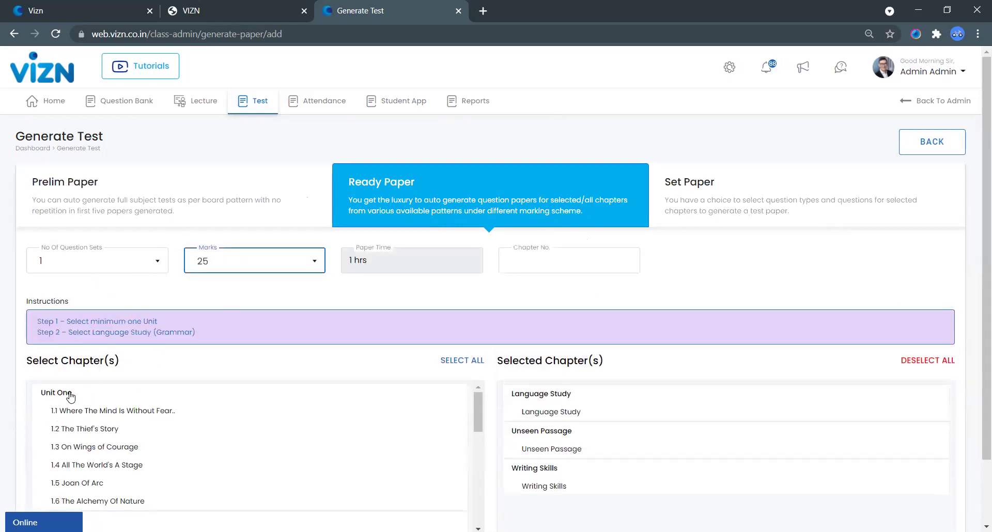
pyautogui.click(528, 262)
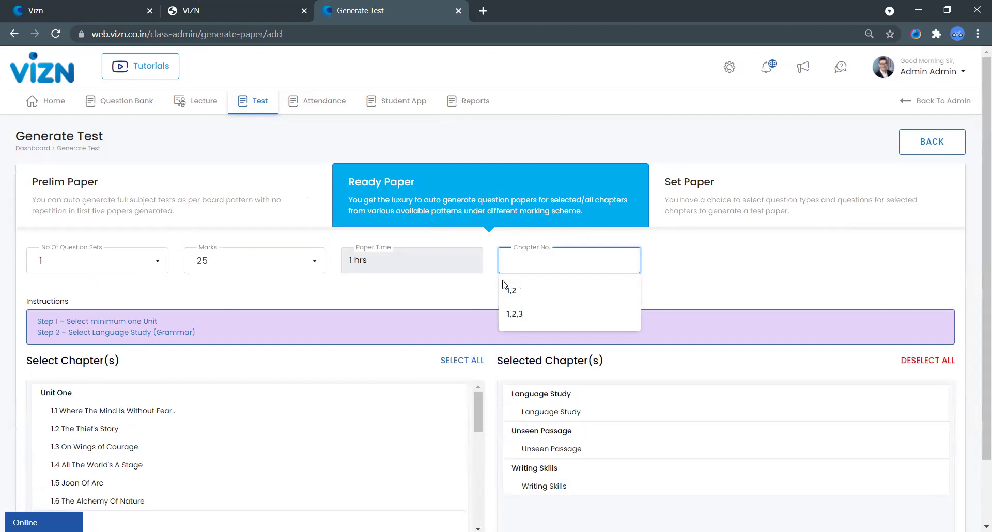
pyautogui.write('U')
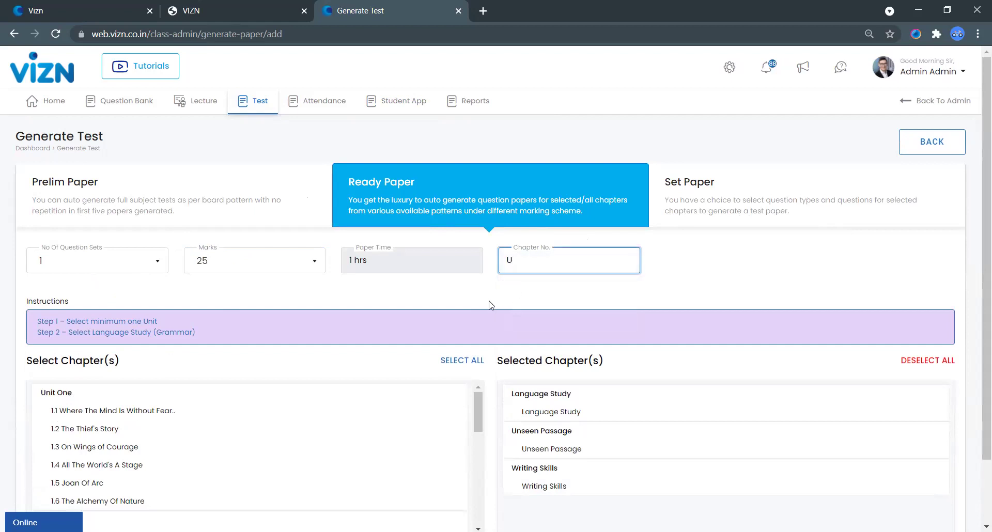
pyautogui.write('NIT ONE')
pyautogui.click(62, 397)
pyautogui.scroll(-2, 929, 413)
pyautogui.click(917, 486)
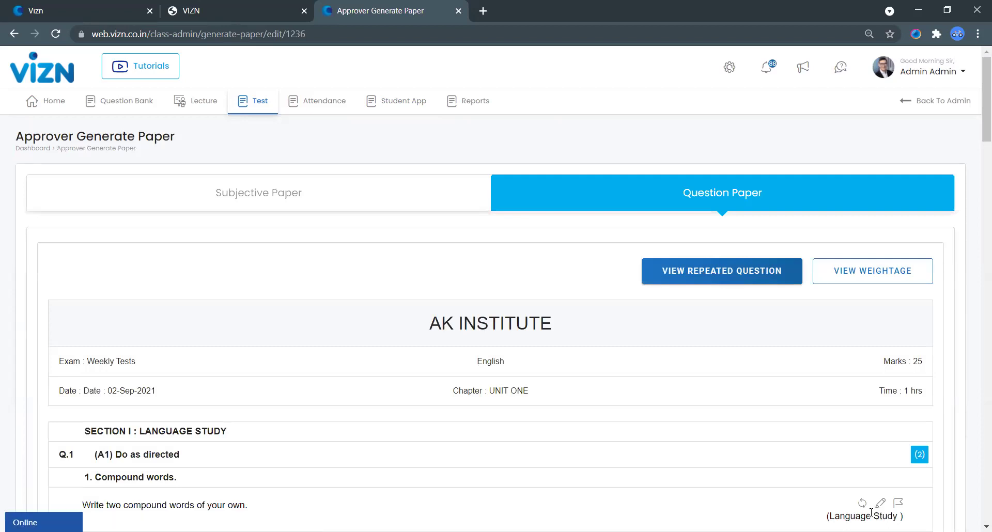
pyautogui.scroll(-5, 454, 440)
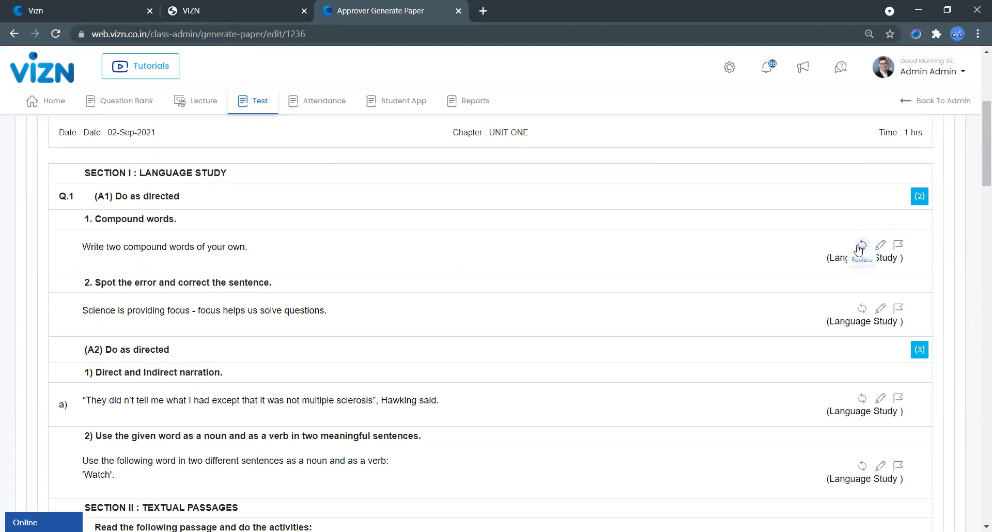
pyautogui.click(860, 246)
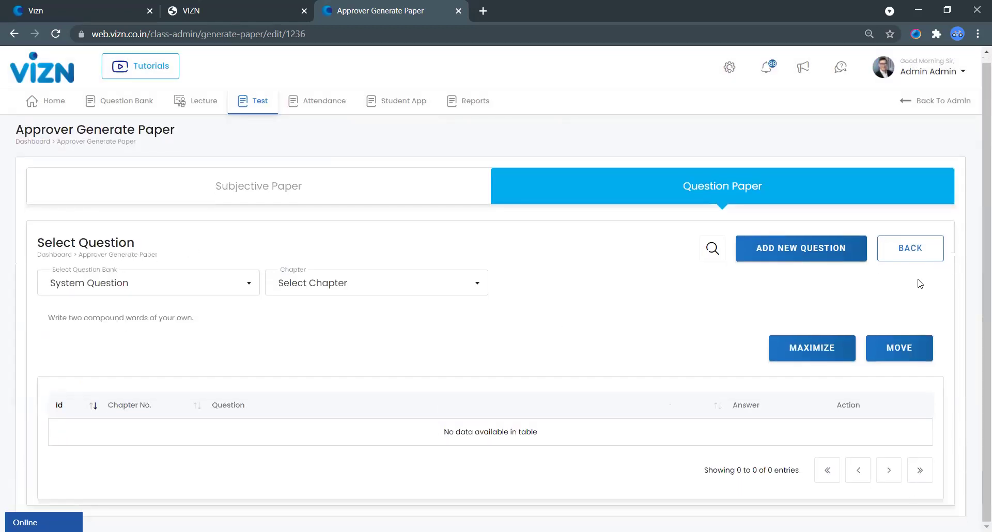
pyautogui.click(910, 255)
pyautogui.scroll(-5, 890, 288)
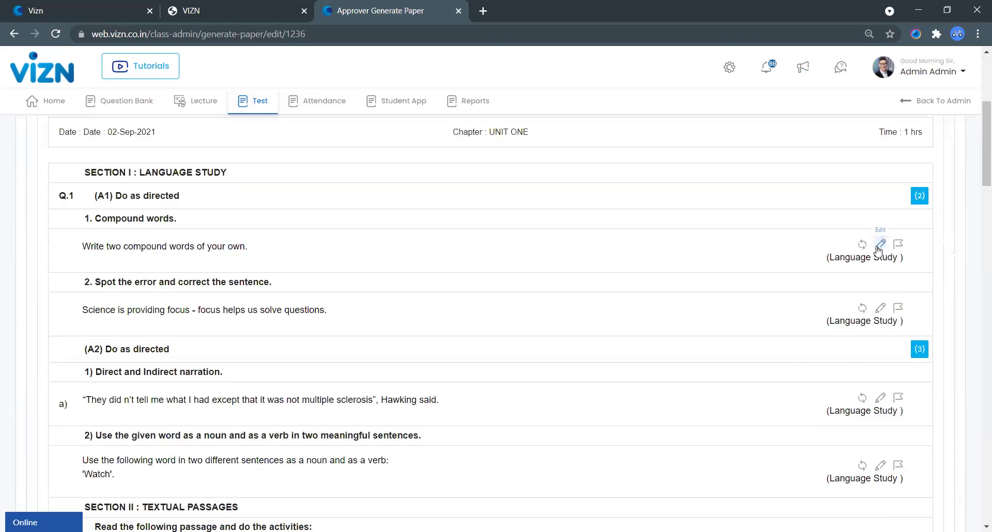
pyautogui.scroll(-4, 838, 426)
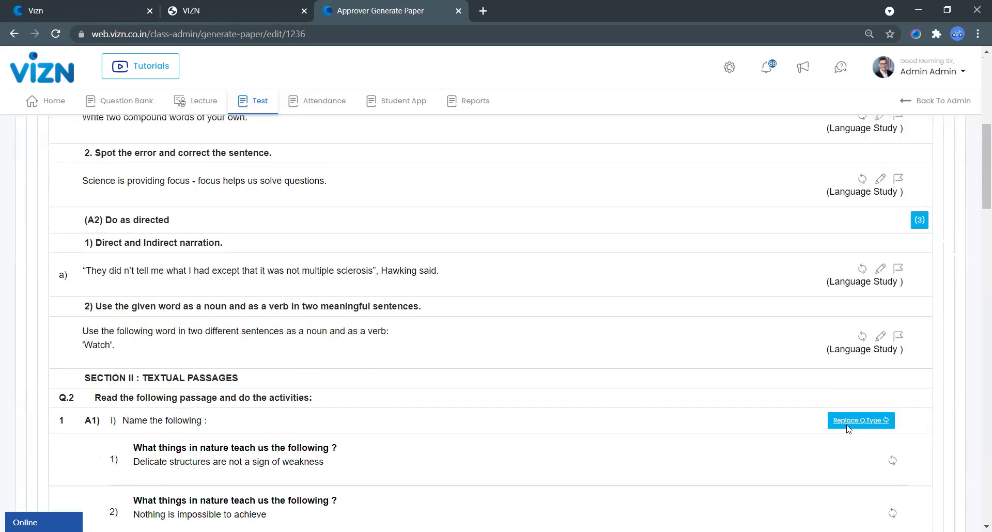
pyautogui.scroll(-5, 821, 454)
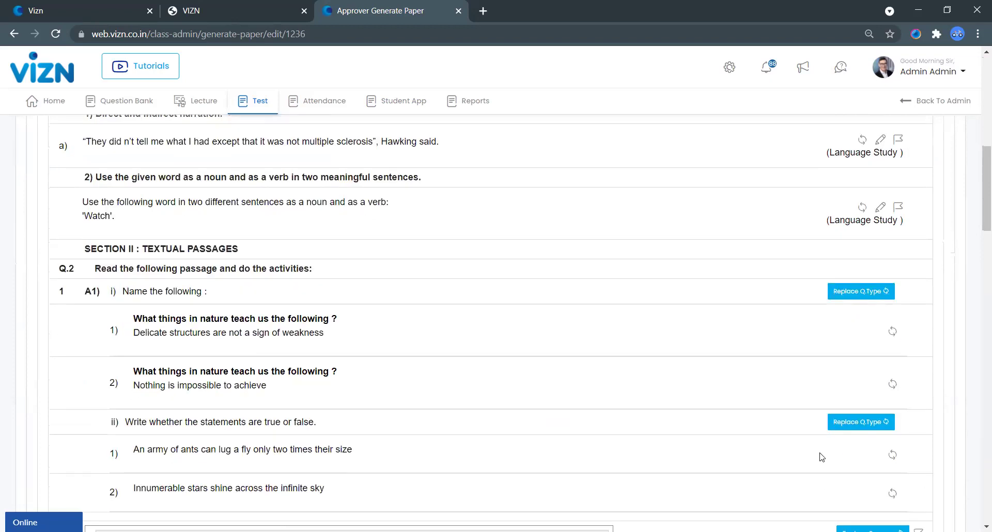
pyautogui.scroll(-20, 826, 475)
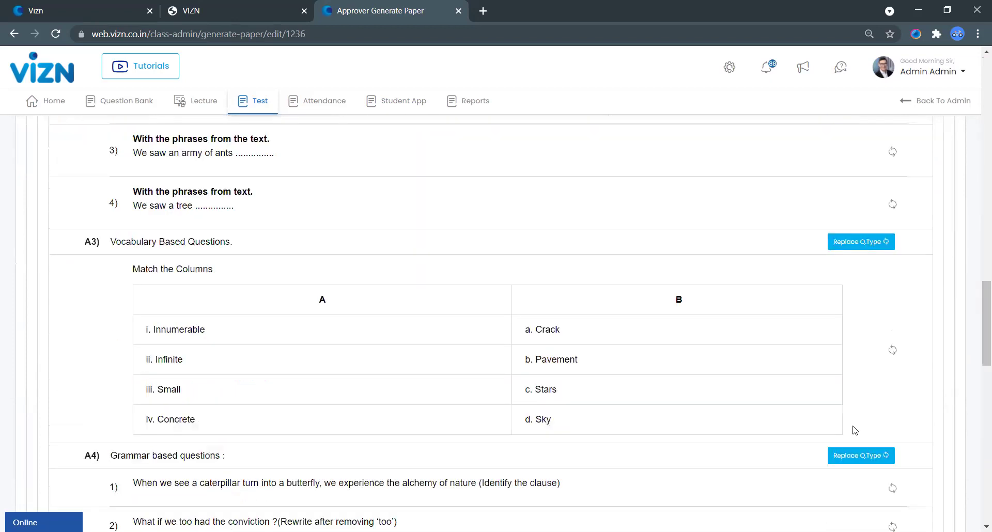
pyautogui.scroll(-10, 859, 469)
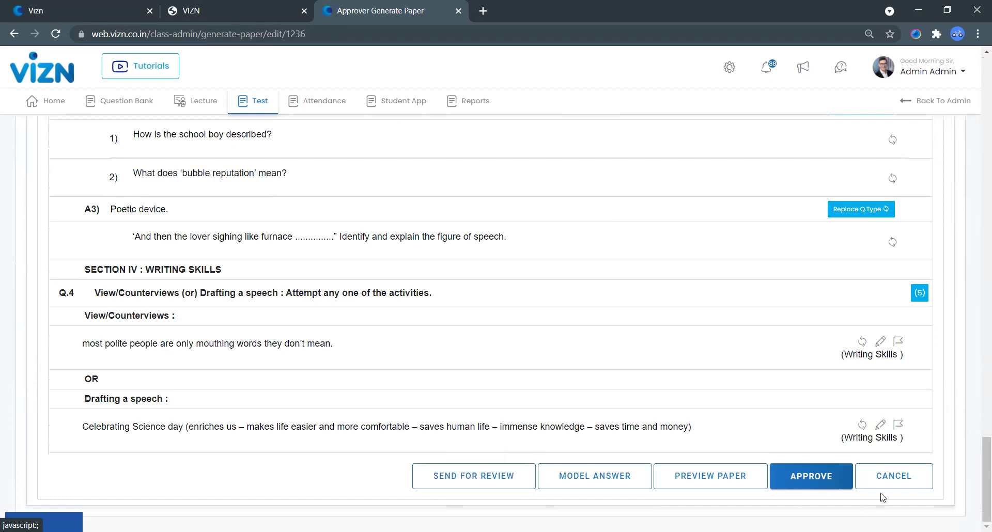
# Step: Approve the English paper and open the printable question paper for 1236
pyautogui.click(819, 485)
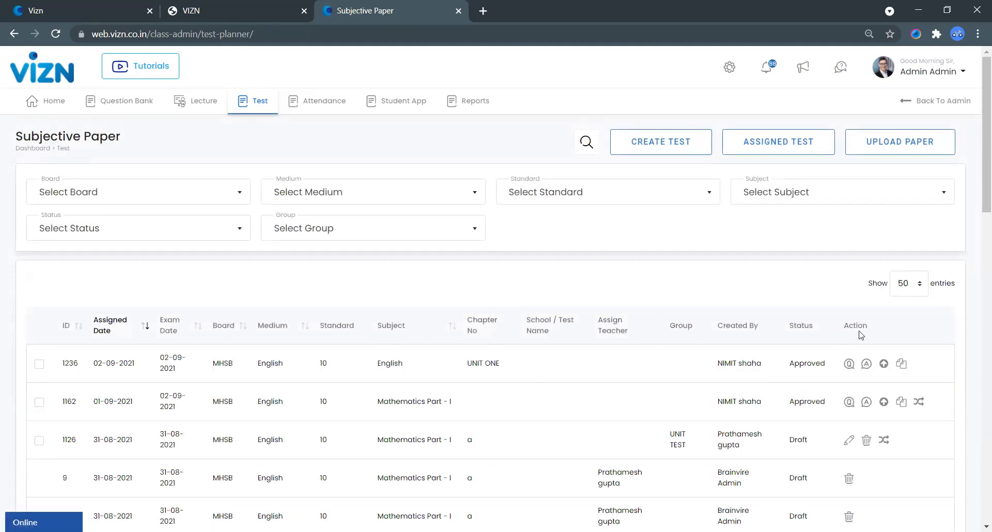
pyautogui.moveTo(857, 331)
pyautogui.mouseDown()
pyautogui.moveTo(834, 324)
pyautogui.moveTo(849, 338)
pyautogui.mouseUp()
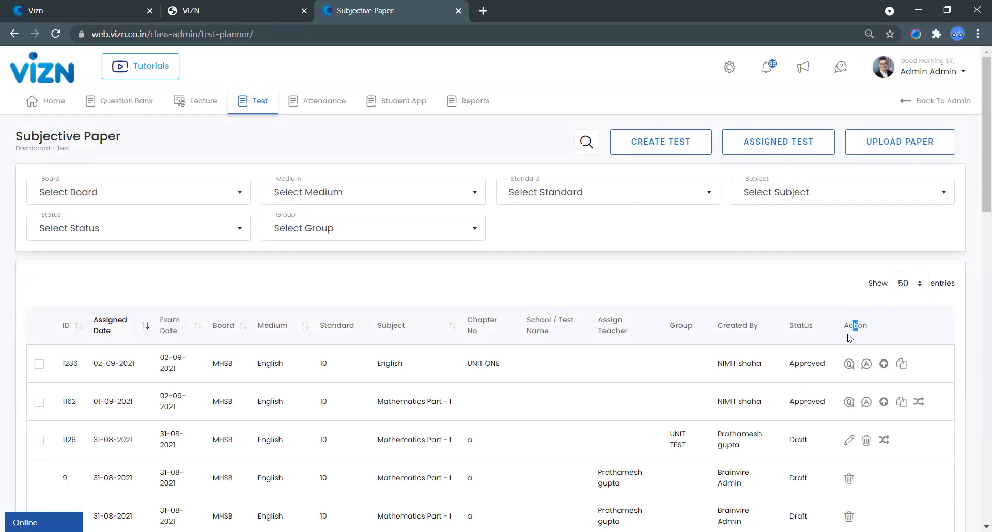
pyautogui.click(848, 364)
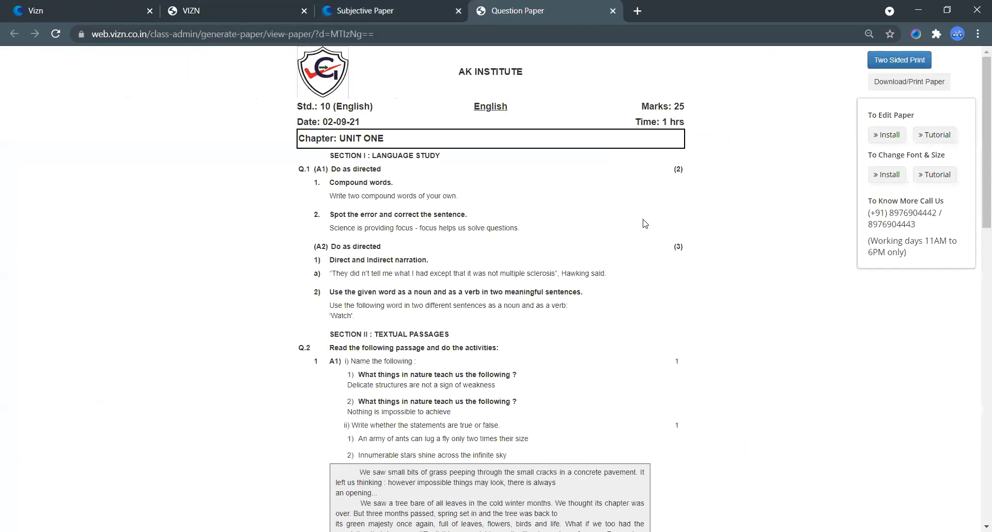
# Step: Preview printing with EPSON L3110 Series, then Save as PDF, and cancel without printing
pyautogui.click(913, 87)
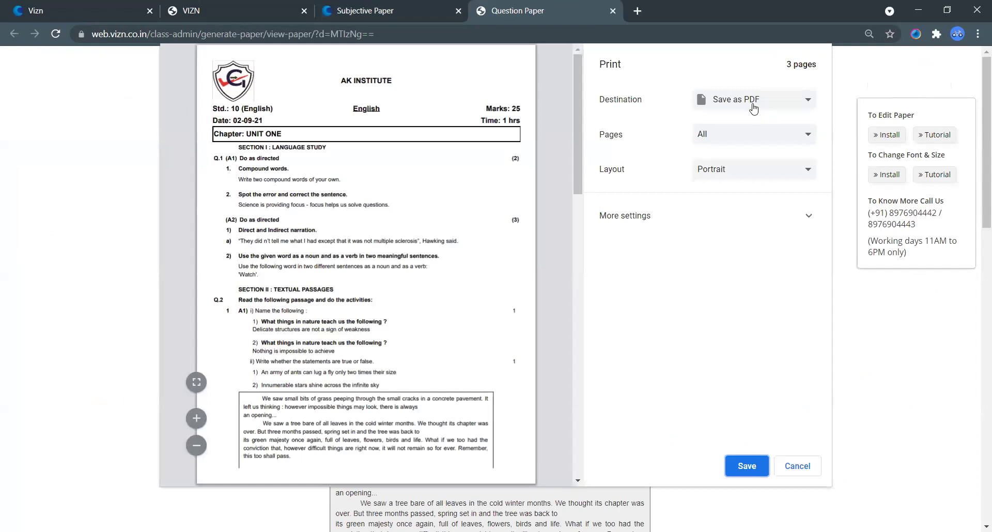
pyautogui.click(750, 106)
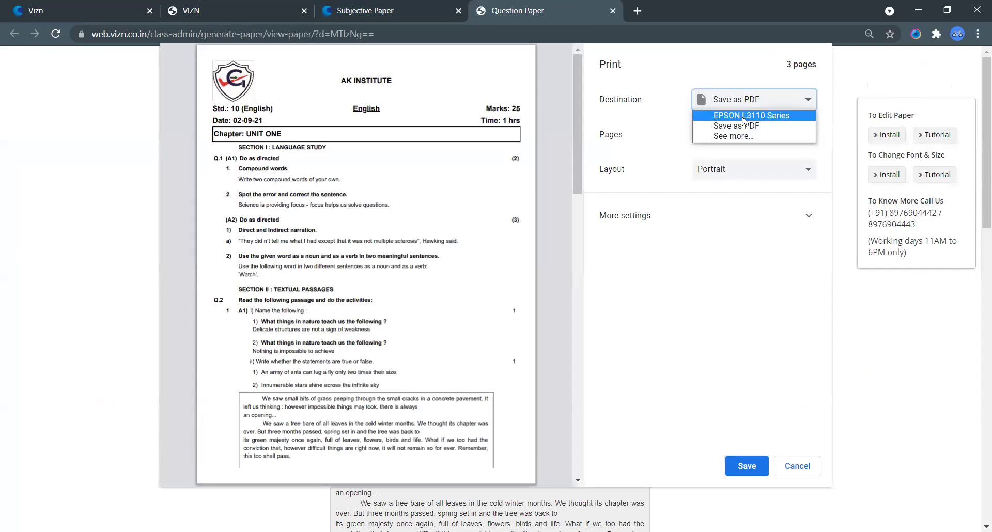
pyautogui.press('Return')
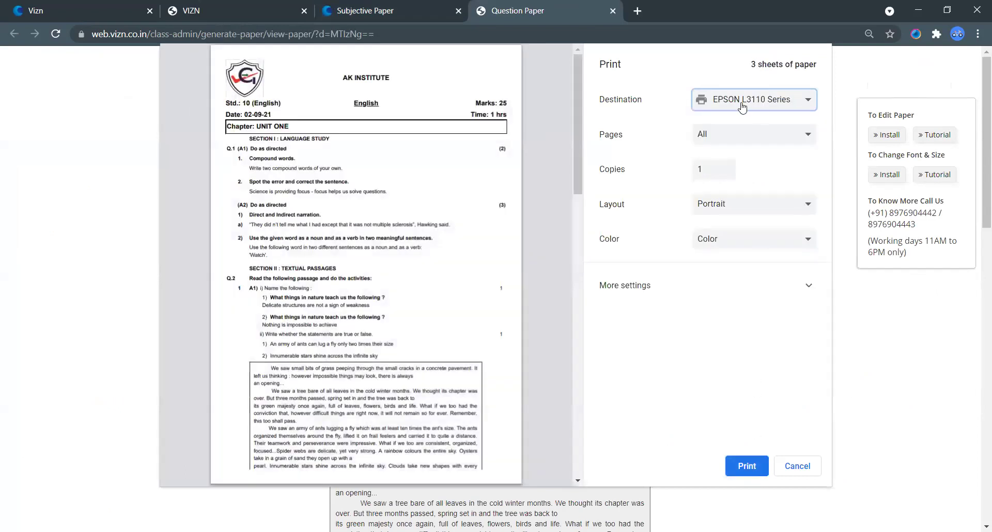
pyautogui.click(742, 107)
pyautogui.click(756, 127)
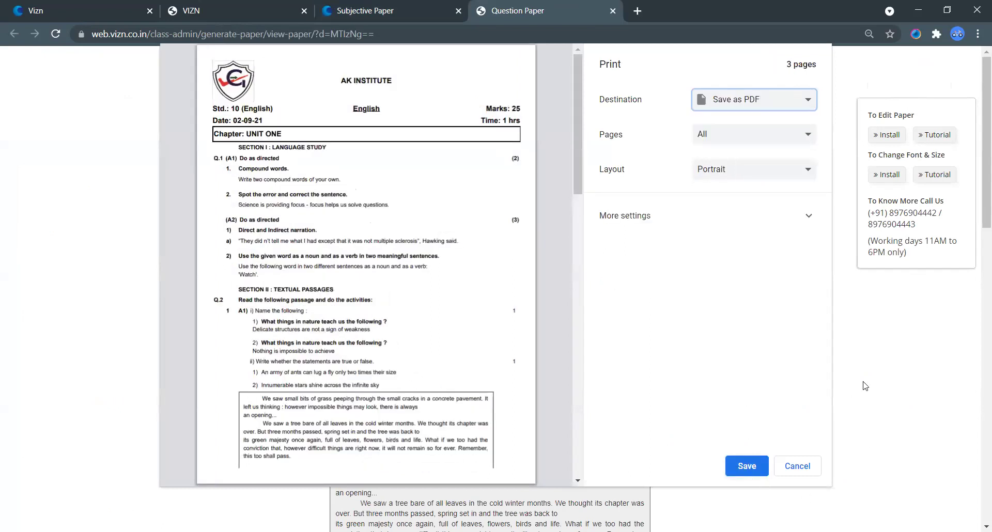
pyautogui.click(795, 466)
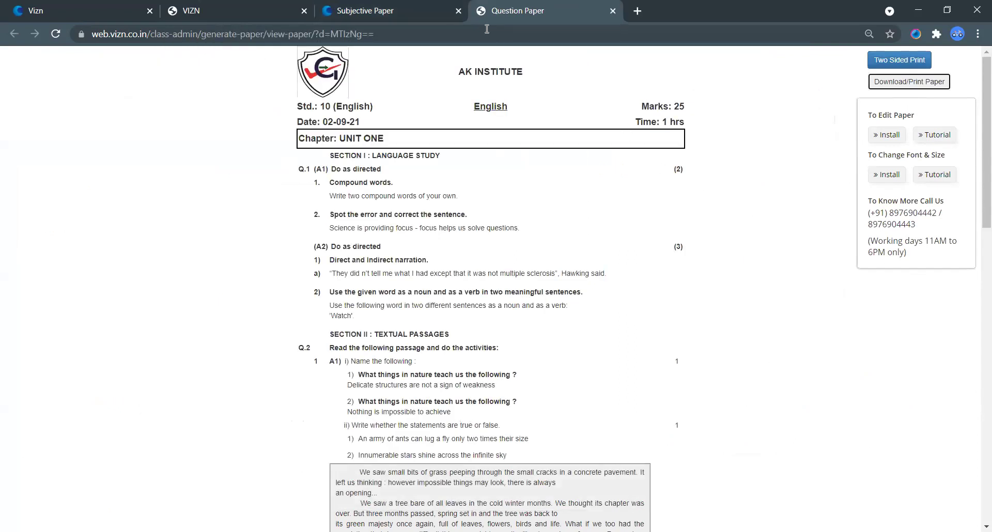
# Step: Open paper 1236's model answers, scroll through them, then close that tab
pyautogui.click(351, 7)
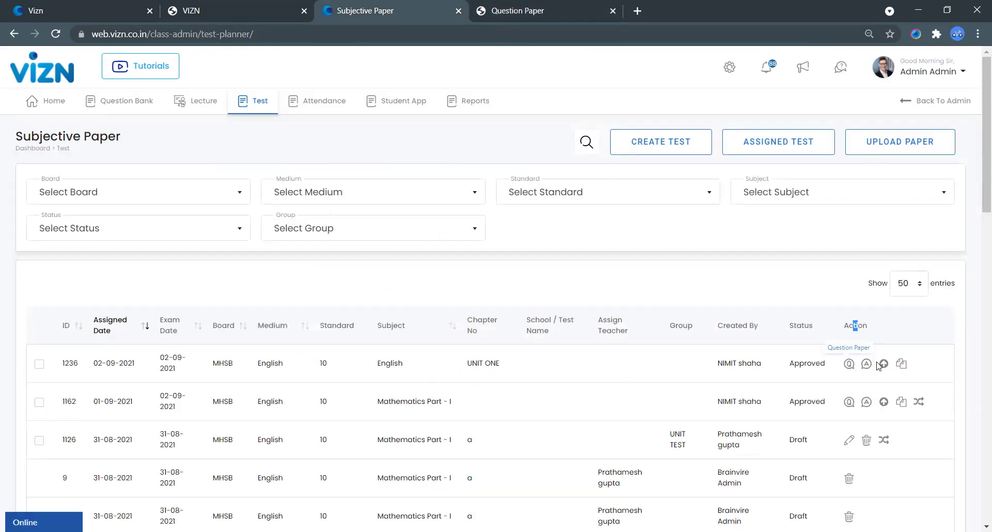
pyautogui.click(828, 373)
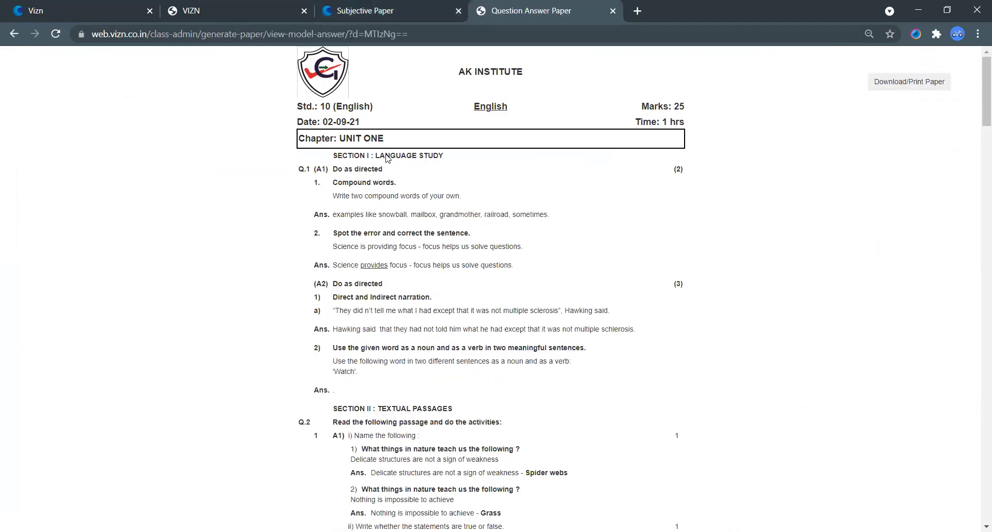
pyautogui.scroll(-4, 403, 274)
pyautogui.scroll(-9, 444, 331)
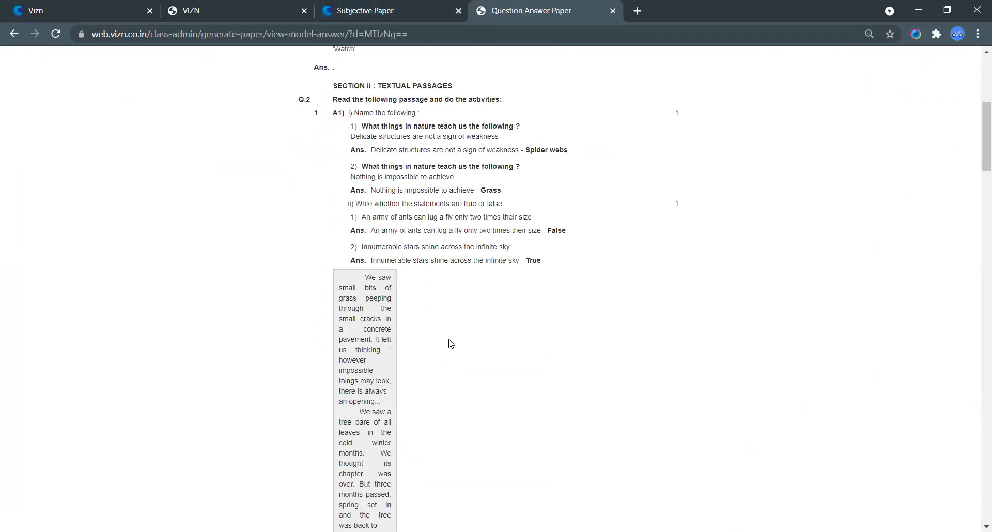
pyautogui.scroll(13, 827, 308)
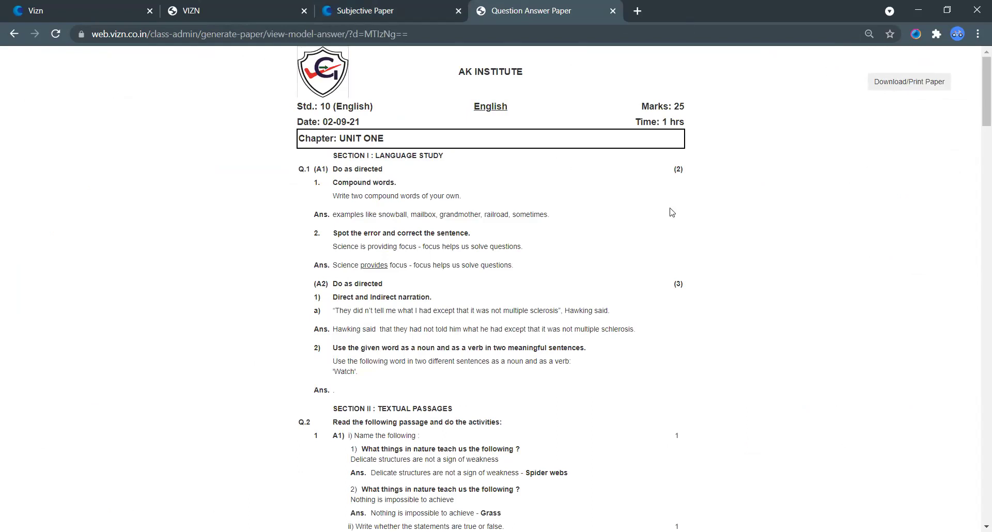
pyautogui.hotkey('ctrl', 'w')
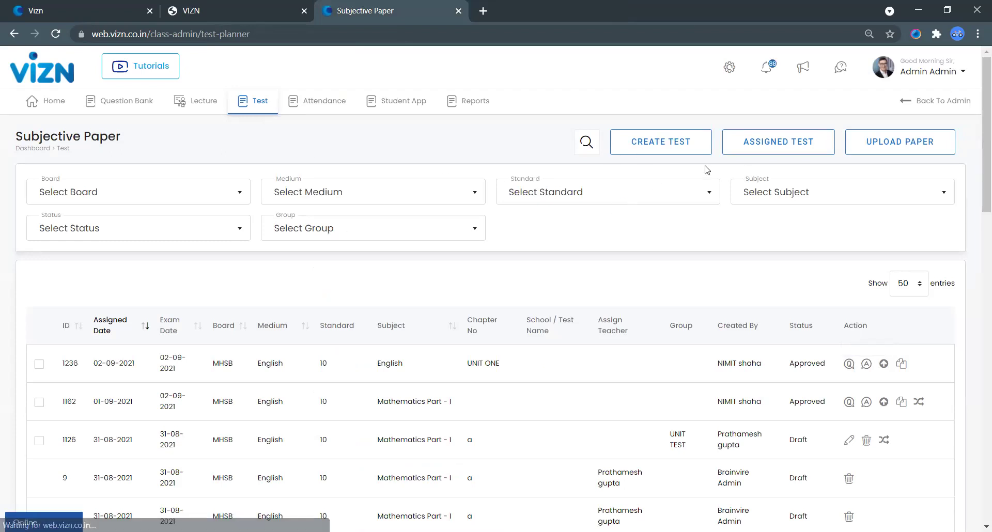
# Step: Choose the MHSB board, English medium, Standard 10 and English subject for the new test
pyautogui.click(214, 195)
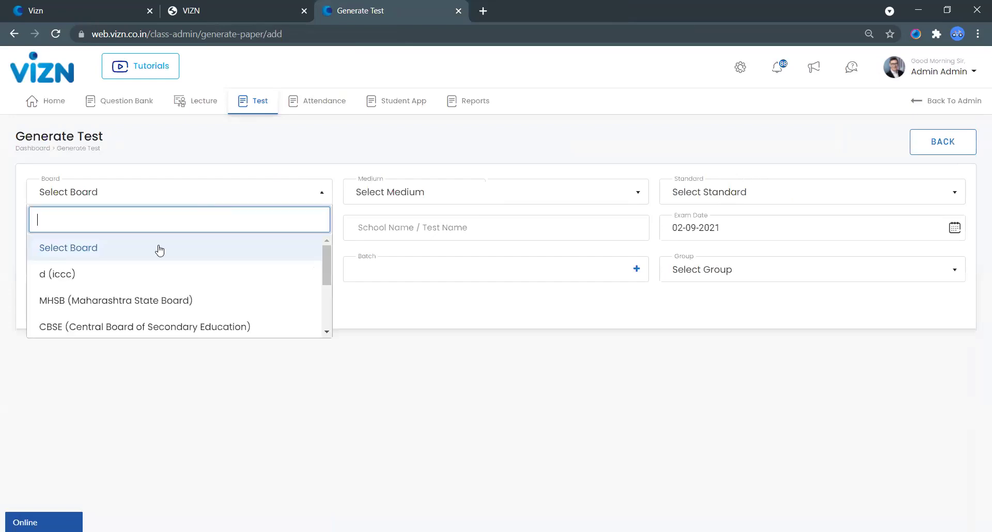
pyautogui.press('Return')
pyautogui.click(395, 196)
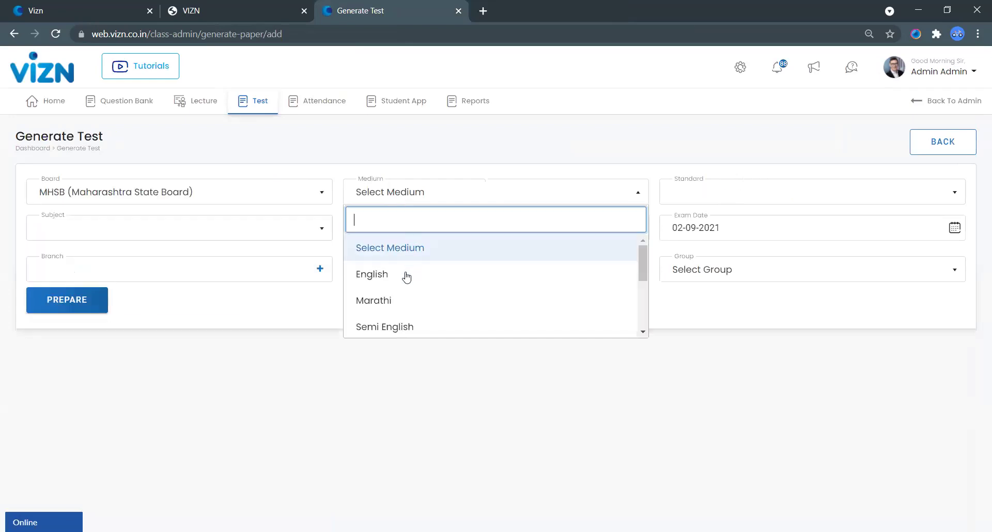
pyautogui.press('Return')
pyautogui.click(731, 198)
pyautogui.click(684, 308)
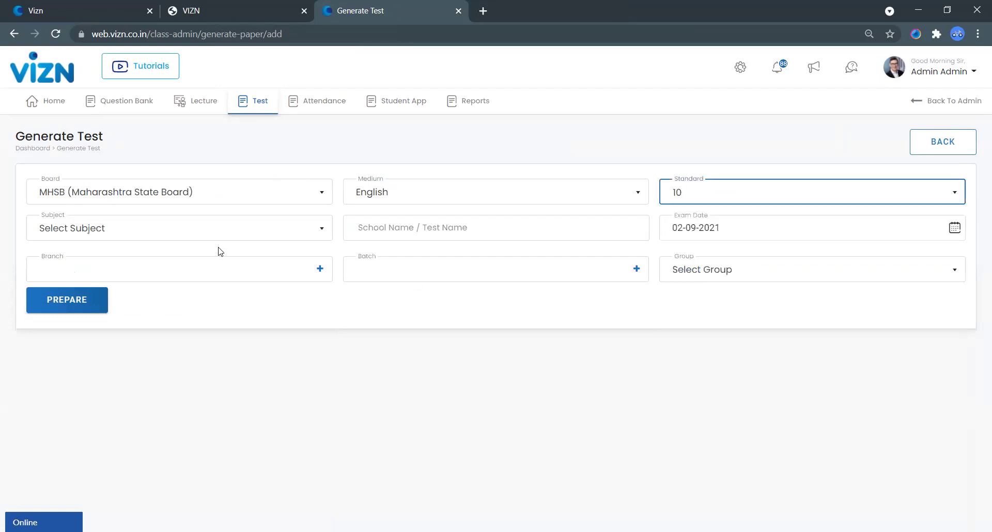
pyautogui.click(170, 230)
pyautogui.click(85, 316)
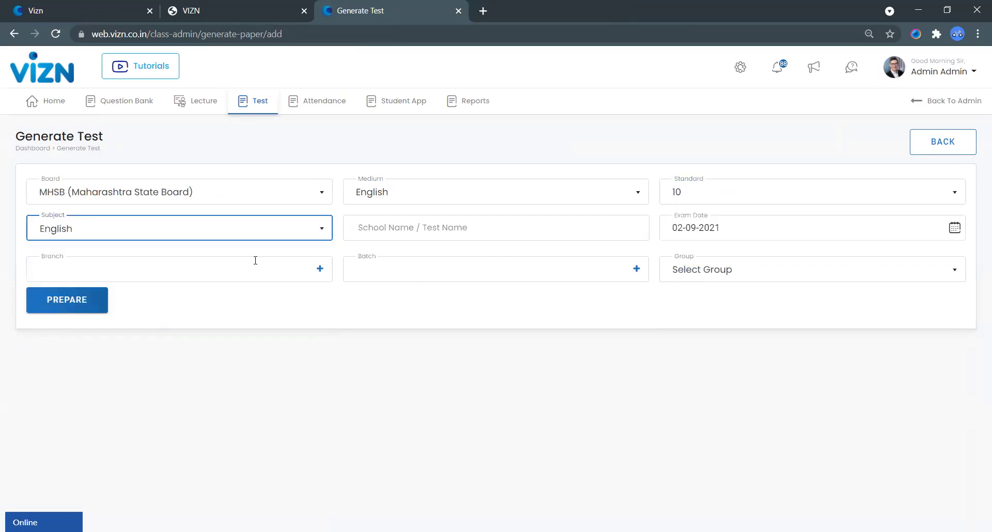
# Step: Add head office branch and 10 STD ENGLISH batch, choose Set Paper, and select chapters 1.1 and 1.2
pyautogui.click(163, 277)
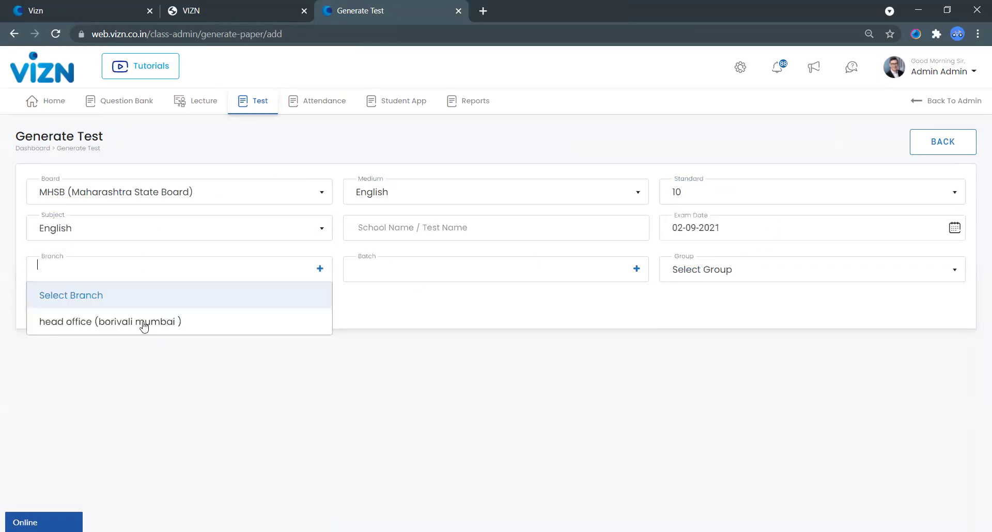
pyautogui.click(170, 324)
pyautogui.click(436, 274)
pyautogui.click(424, 324)
pyautogui.click(788, 267)
pyautogui.click(83, 302)
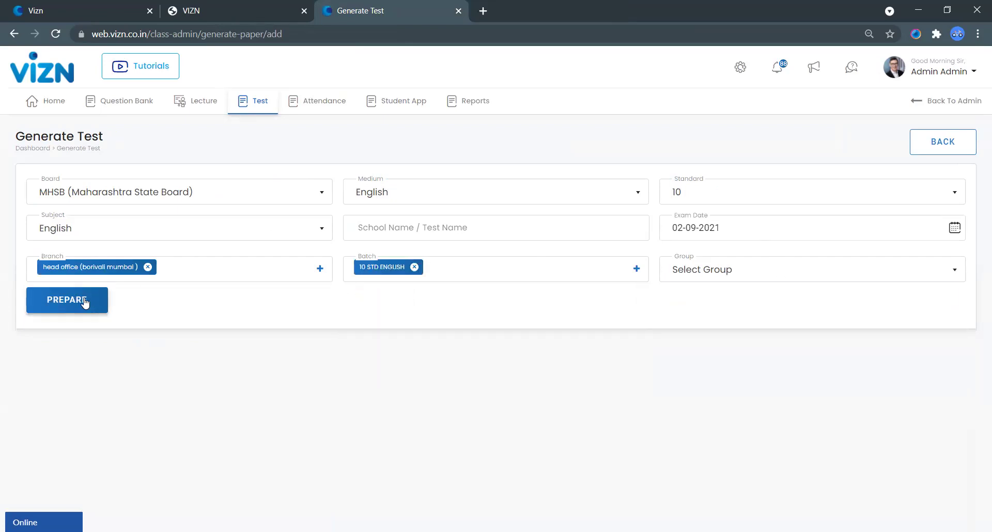
pyautogui.click(742, 215)
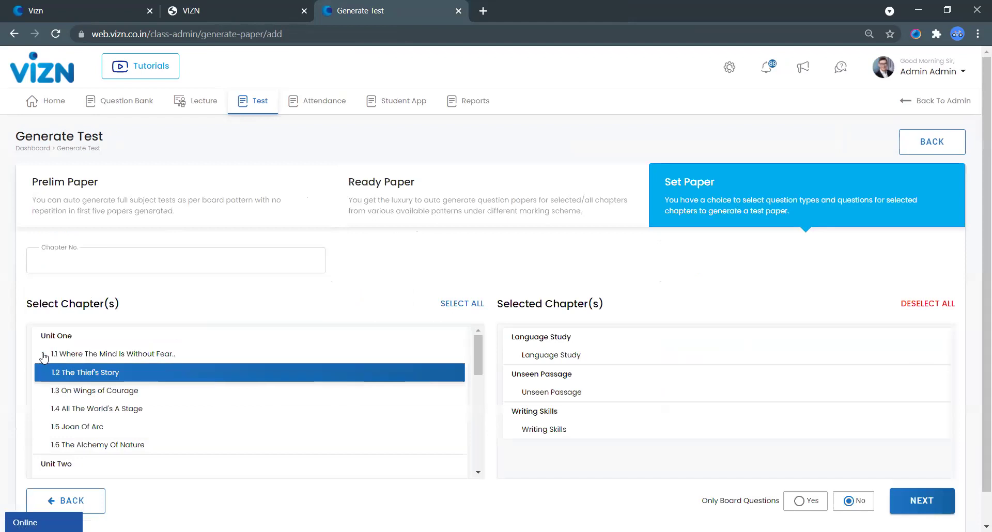
pyautogui.click(67, 355)
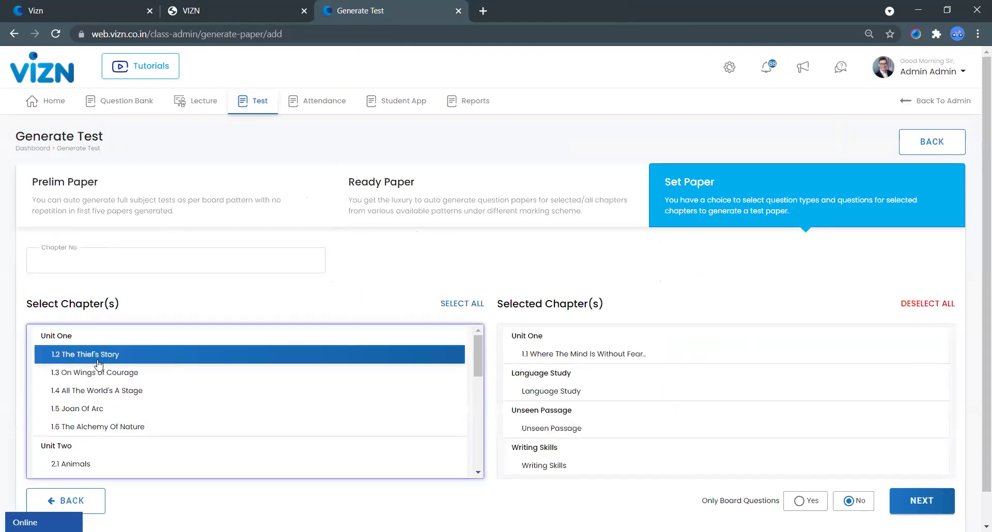
pyautogui.click(76, 363)
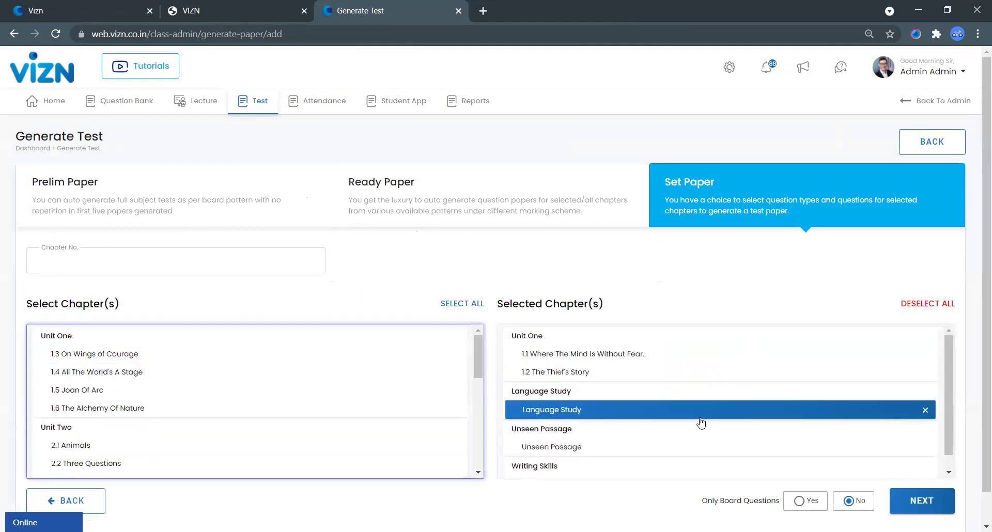
# Step: Continue to question types and enter counts 5 and 4 for Find hidden words
pyautogui.click(921, 501)
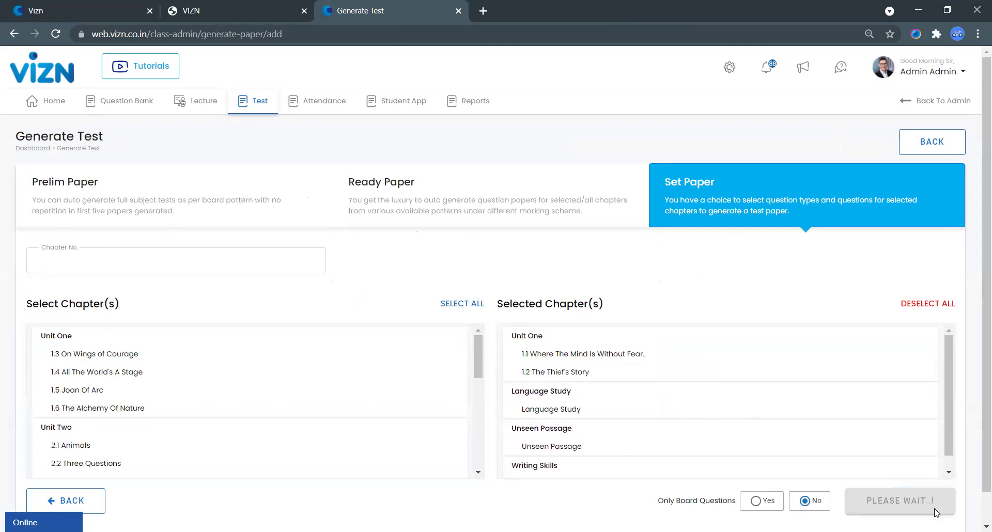
pyautogui.scroll(-3, 610, 366)
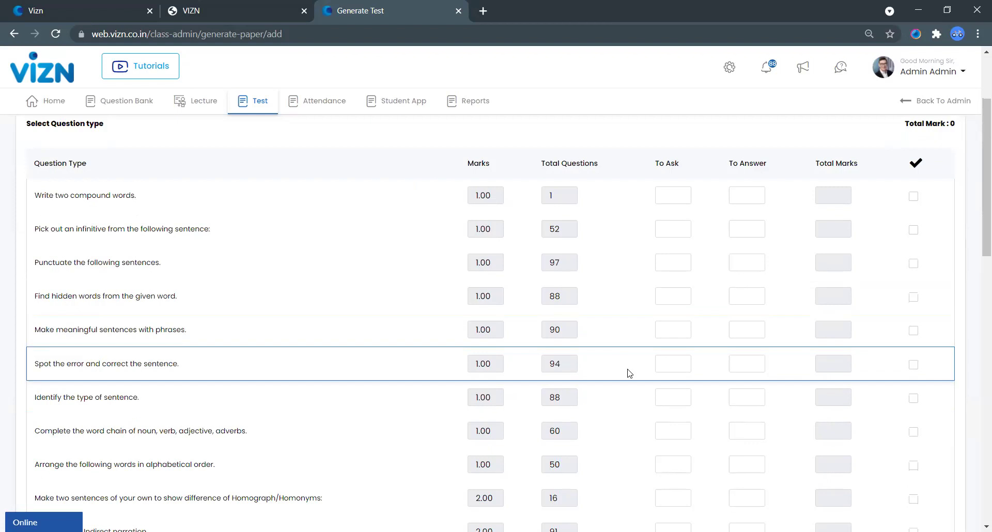
pyautogui.scroll(-1, 563, 222)
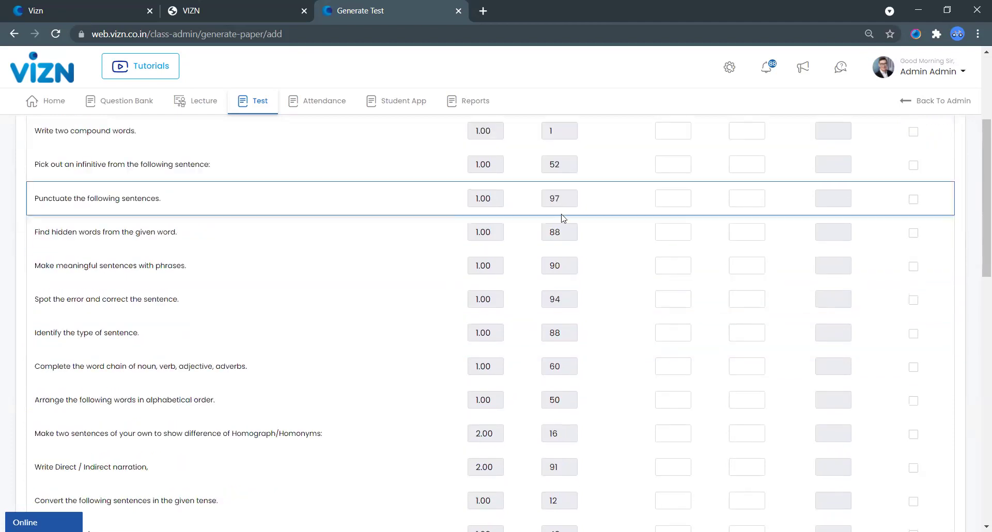
pyautogui.click(658, 231)
pyautogui.write('5')
pyautogui.click(755, 229)
pyautogui.write('4')
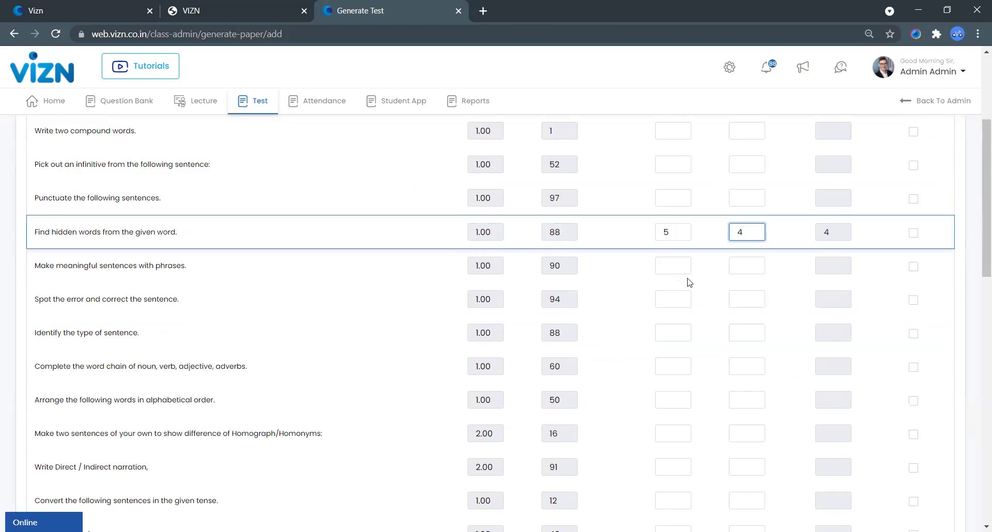
pyautogui.click(919, 237)
# Step: Enter counts 5 and 4 for Make meaningful sentences
pyautogui.click(677, 266)
pyautogui.write('5')
pyautogui.click(768, 272)
pyautogui.write('4')
pyautogui.click(917, 270)
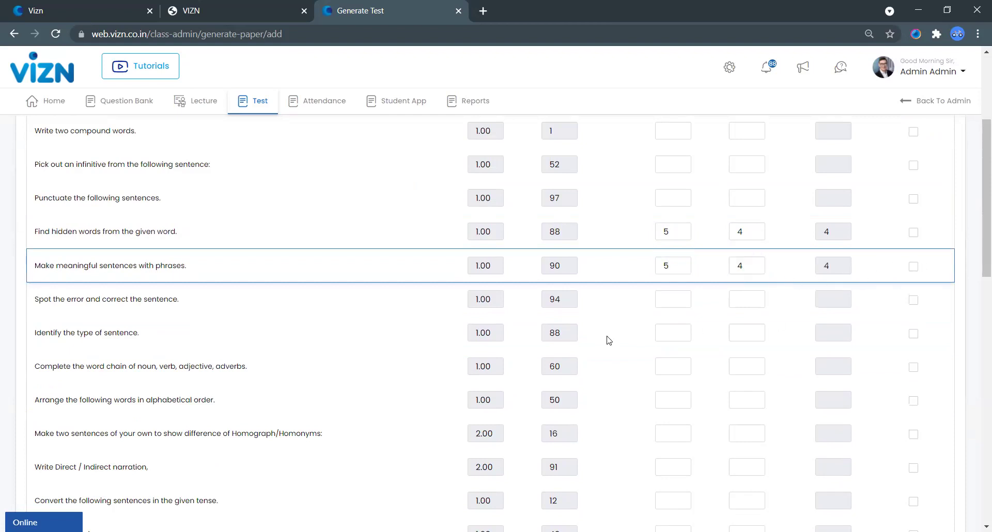
# Step: Enter counts 4 and 3 for Spot the error, include it, and continue to the summary
pyautogui.click(671, 304)
pyautogui.write('4')
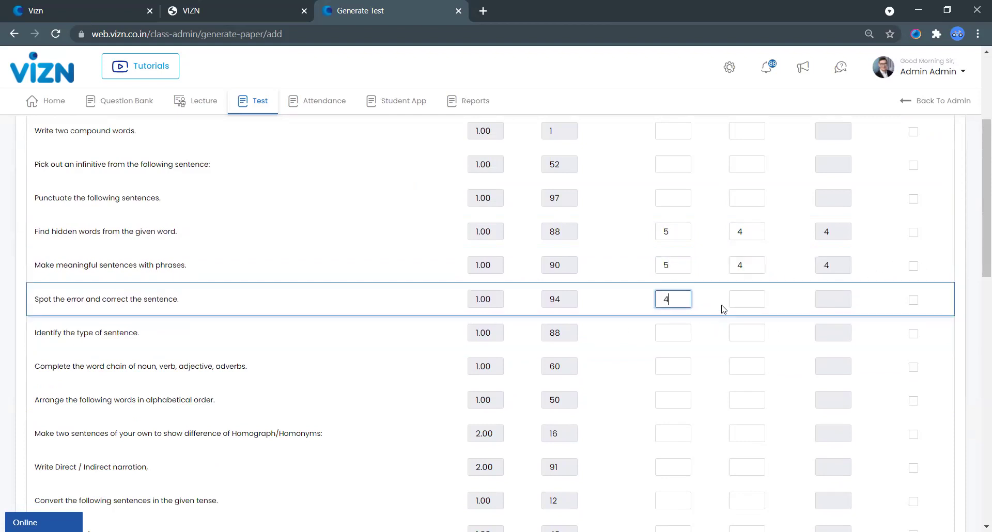
pyautogui.click(744, 299)
pyautogui.write('3')
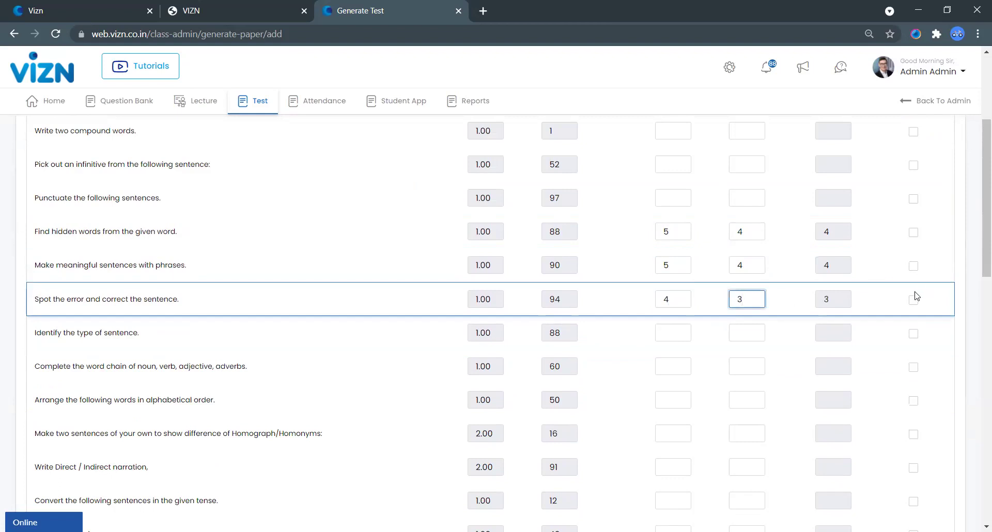
pyautogui.click(914, 298)
pyautogui.scroll(-10, 693, 361)
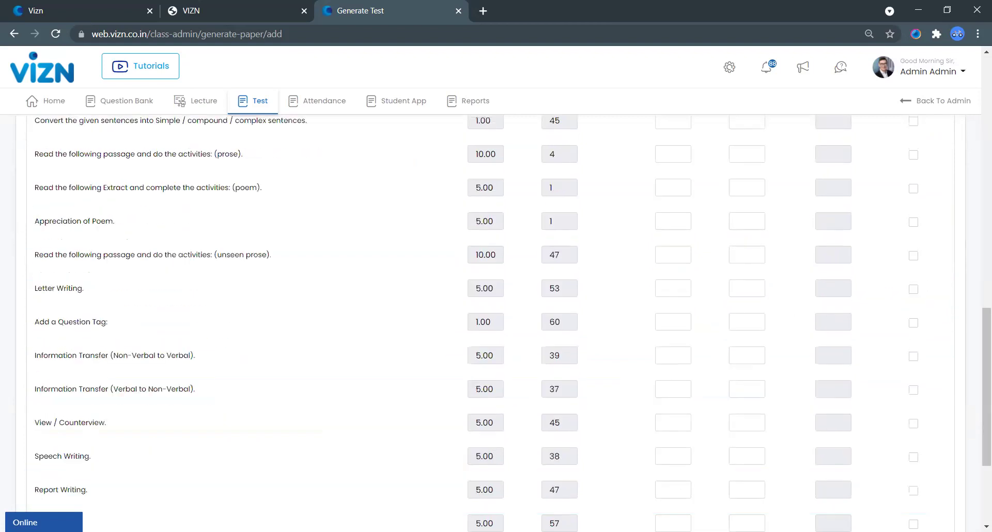
pyautogui.scroll(-4, 978, 465)
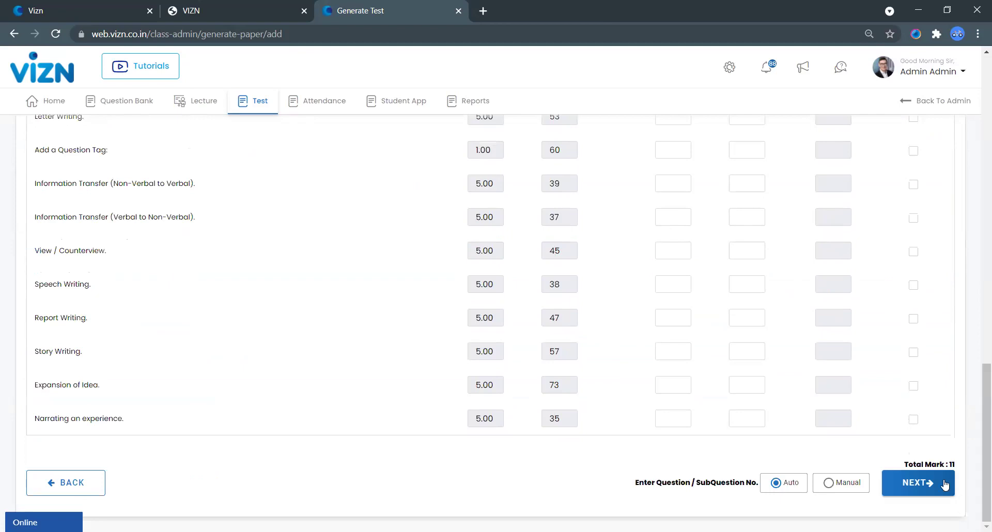
pyautogui.scroll(10, 697, 365)
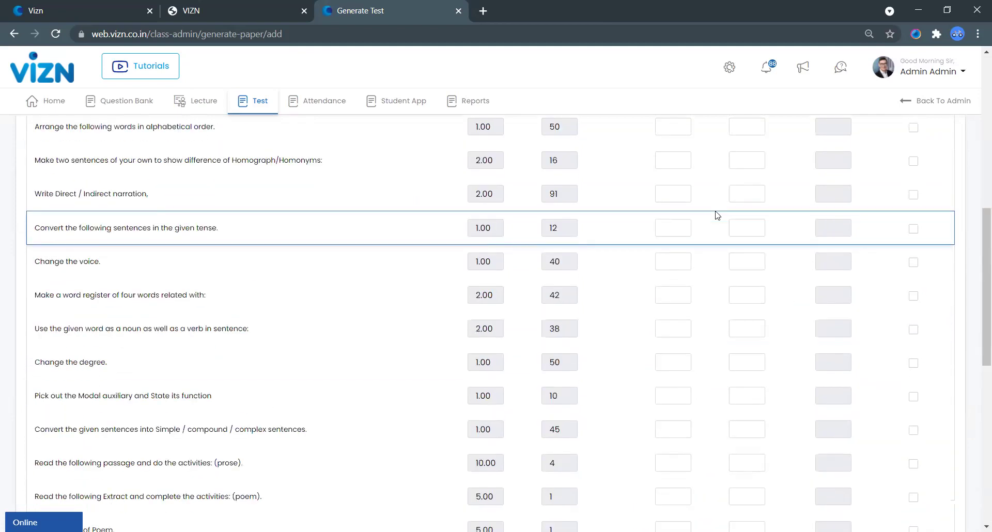
pyautogui.scroll(-10, 933, 391)
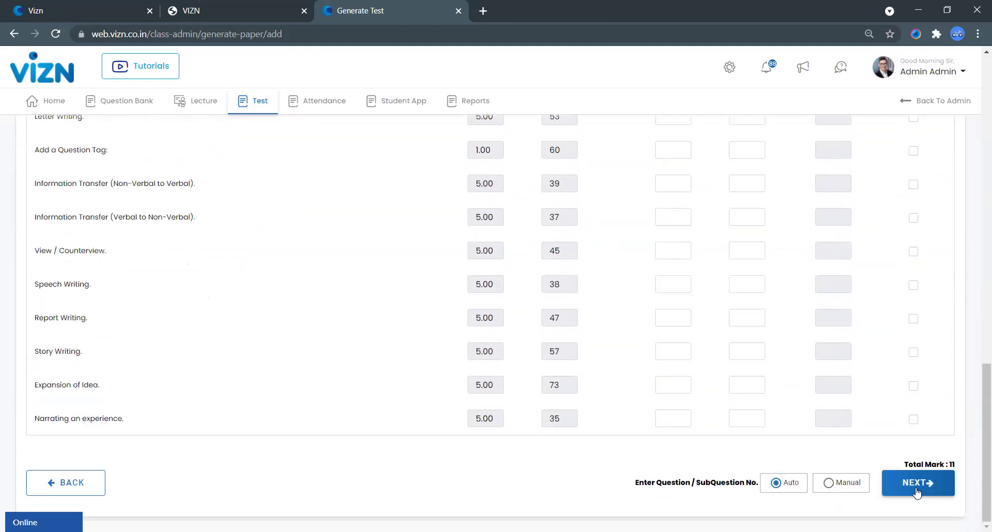
pyautogui.click(910, 485)
# Step: Set the paper duration to 1 hour and generate the English question paper
pyautogui.click(878, 360)
pyautogui.click(924, 395)
pyautogui.click(925, 395)
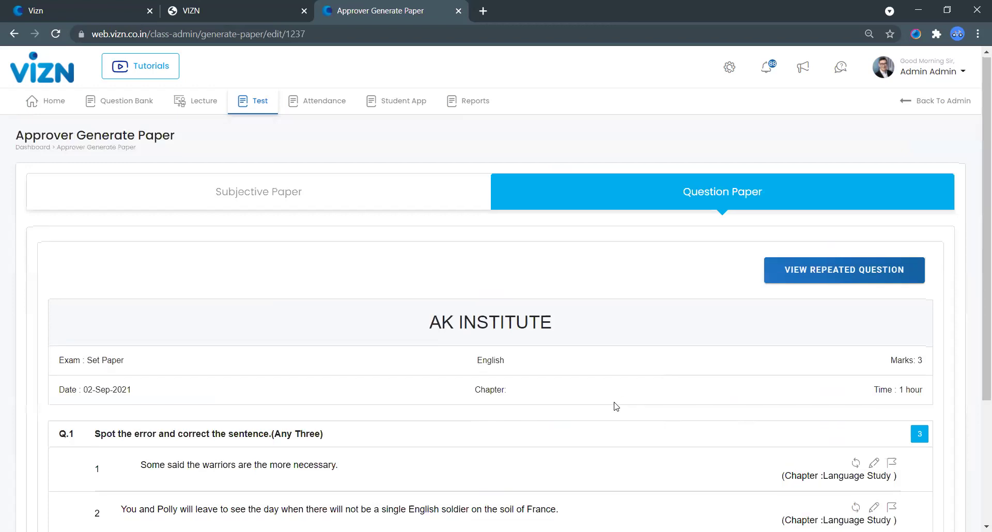
pyautogui.scroll(-4, 625, 424)
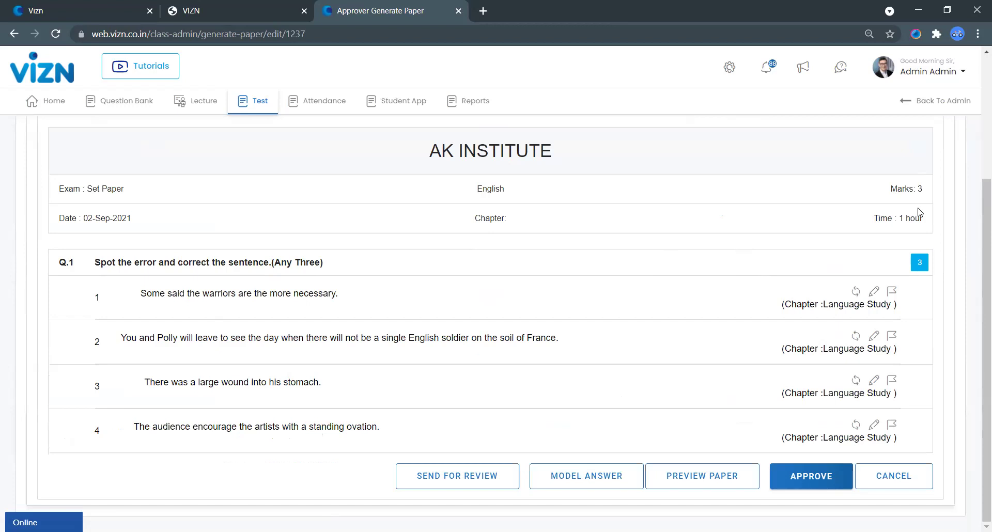
# Step: Approve the paper and open publishing for paper 1237 with unpublished students listed
pyautogui.click(788, 481)
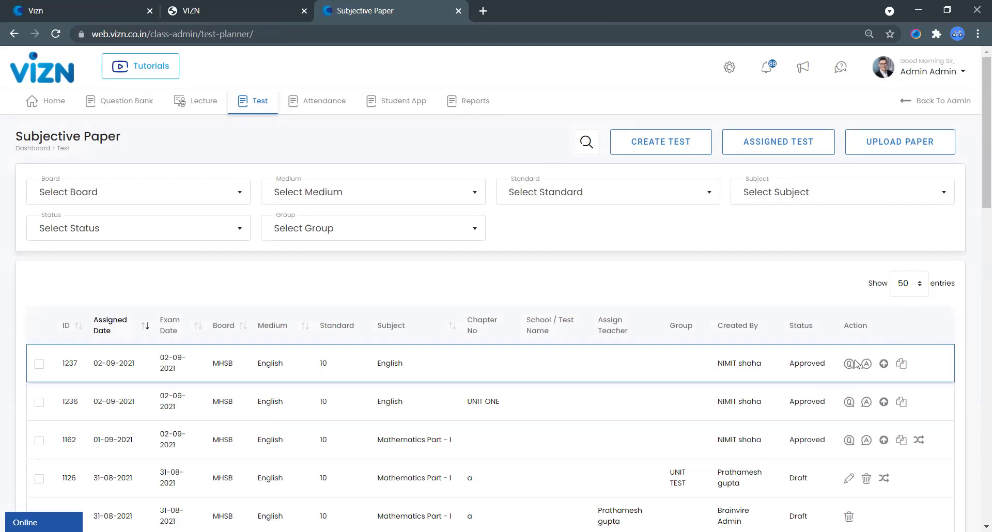
pyautogui.click(882, 364)
pyautogui.click(330, 349)
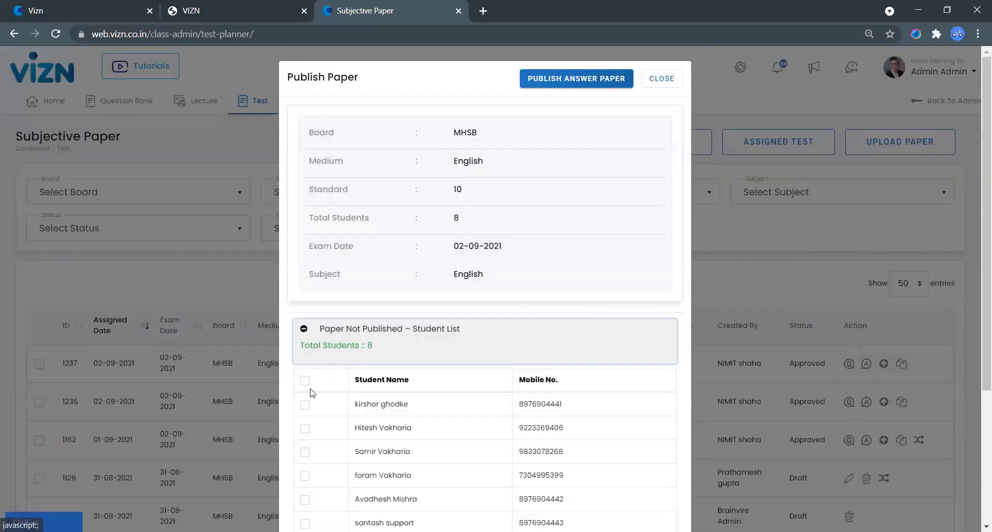
# Step: Select all eight students and schedule the question paper to publish with a start and end time
pyautogui.click(304, 382)
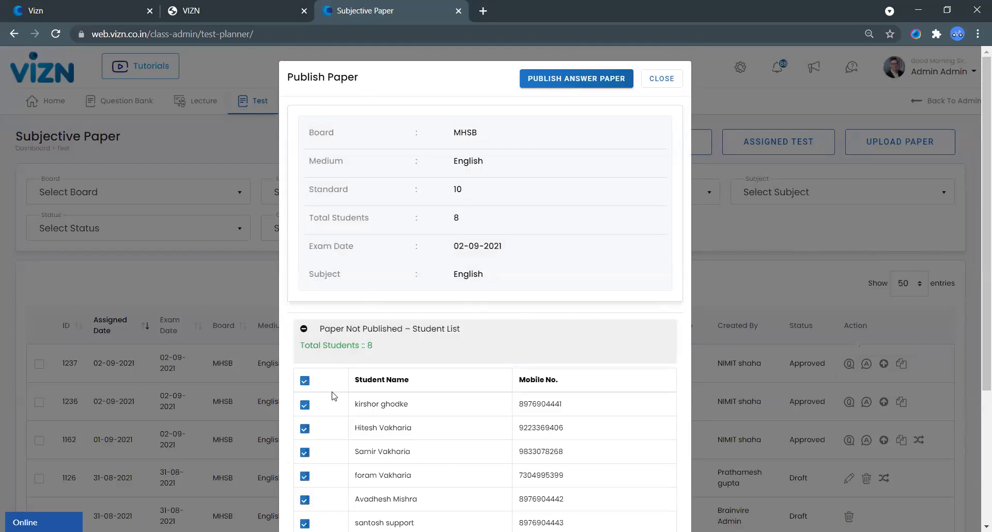
pyautogui.scroll(-3, 324, 401)
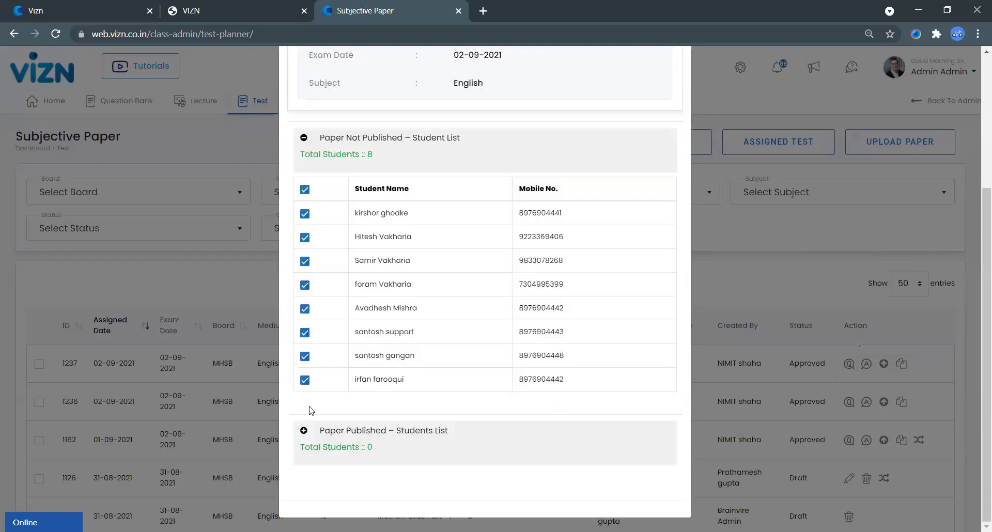
pyautogui.scroll(3, 325, 387)
pyautogui.scroll(-3, 465, 217)
pyautogui.scroll(3, 542, 155)
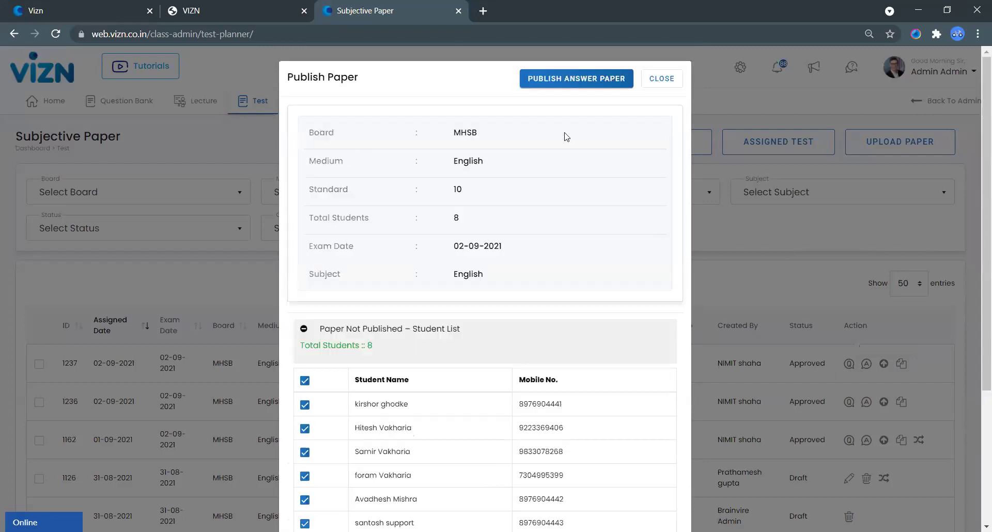
pyautogui.click(570, 78)
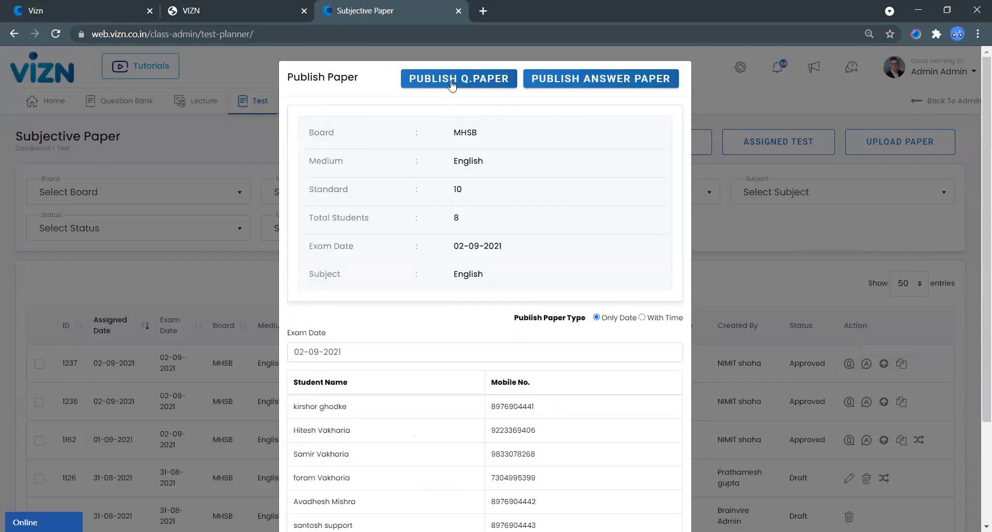
pyautogui.click(341, 351)
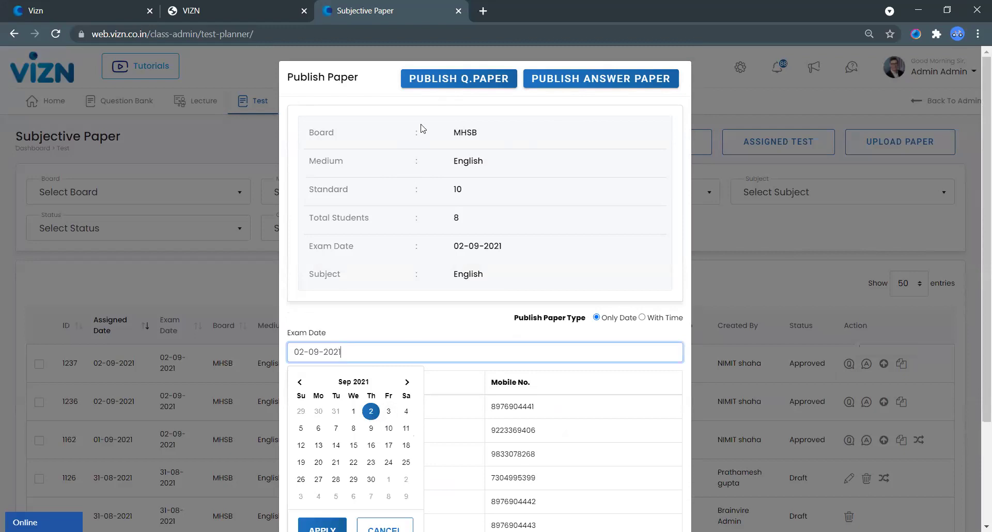
pyautogui.click(642, 317)
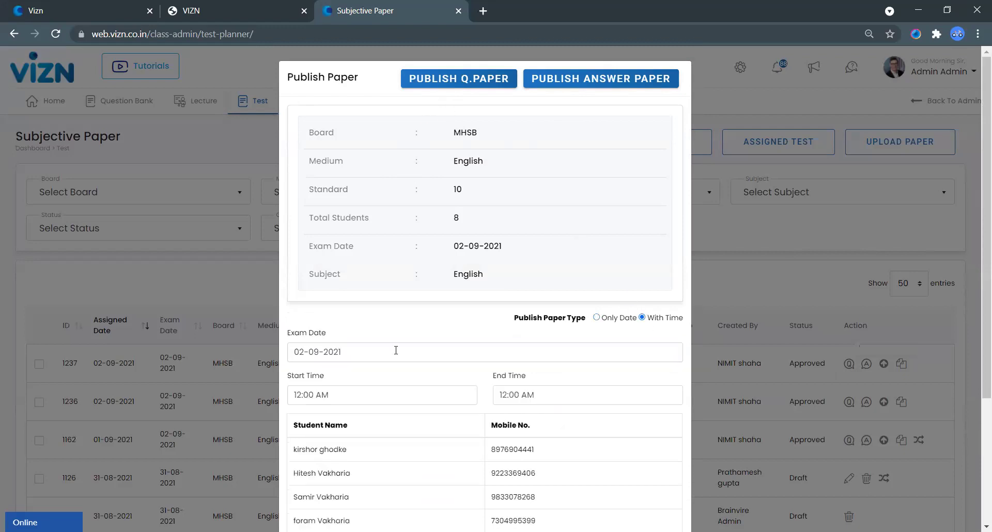
# Step: Set the start time to 03:52 PM
pyautogui.click(390, 397)
pyautogui.click(317, 428)
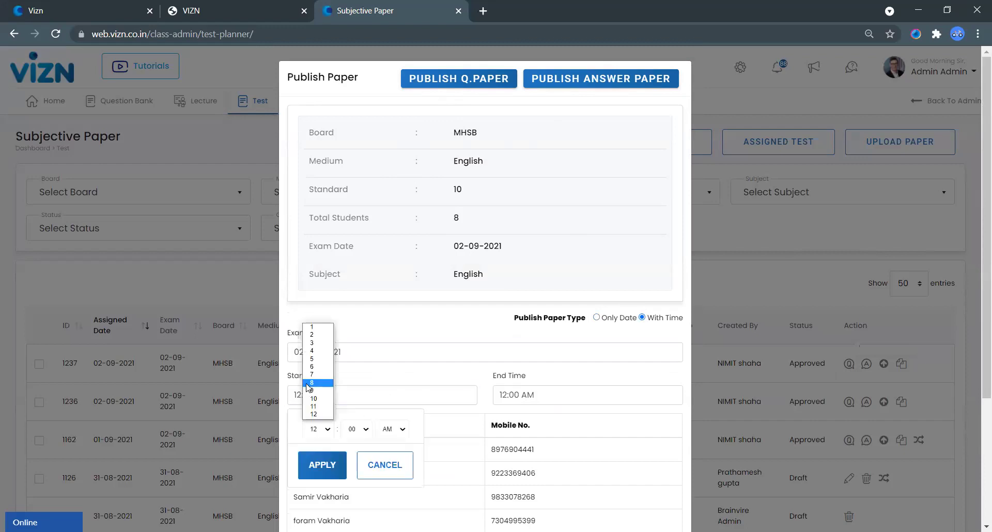
pyautogui.click(313, 344)
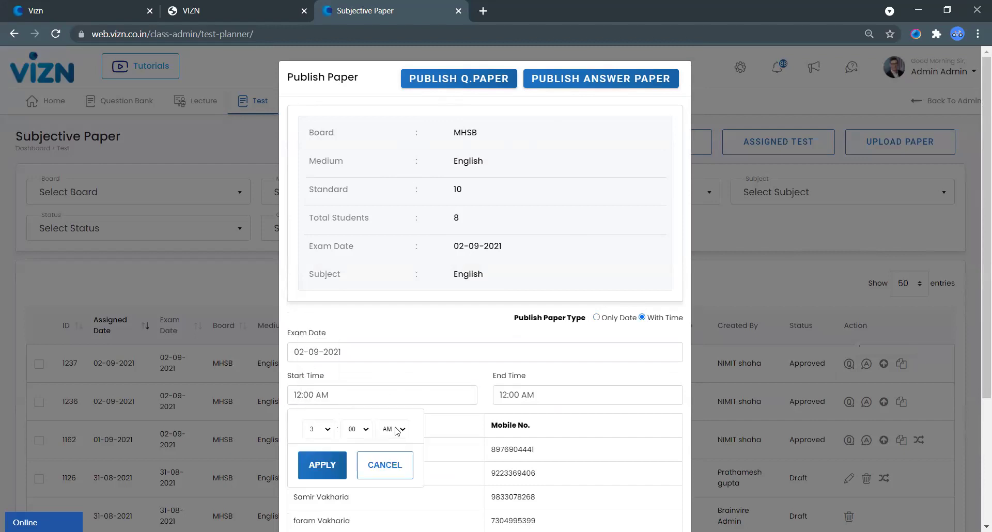
pyautogui.click(397, 431)
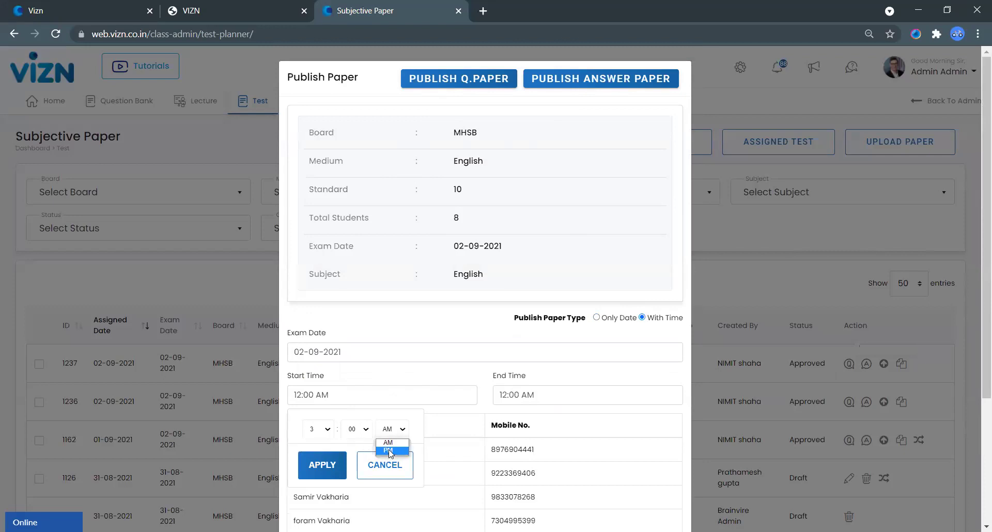
pyautogui.click(388, 450)
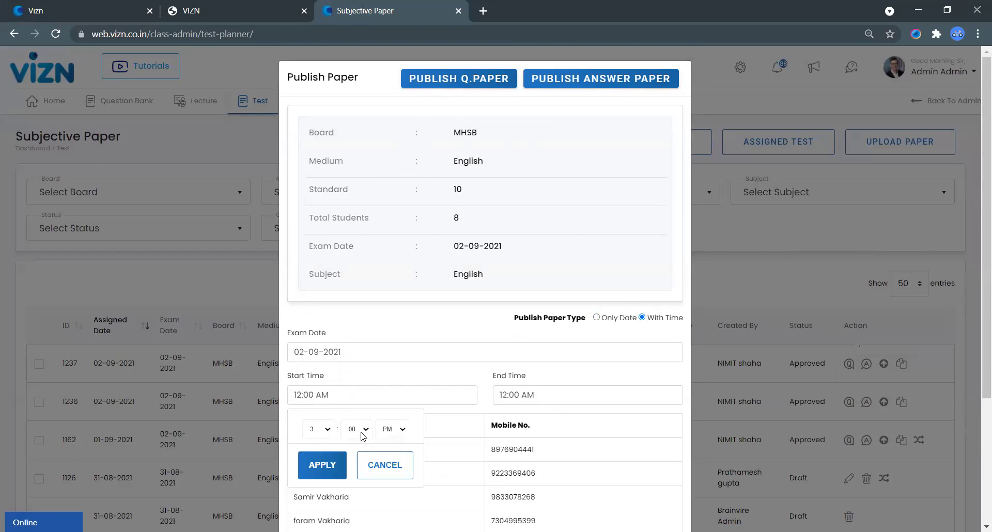
pyautogui.click(363, 436)
pyautogui.scroll(-5, 354, 362)
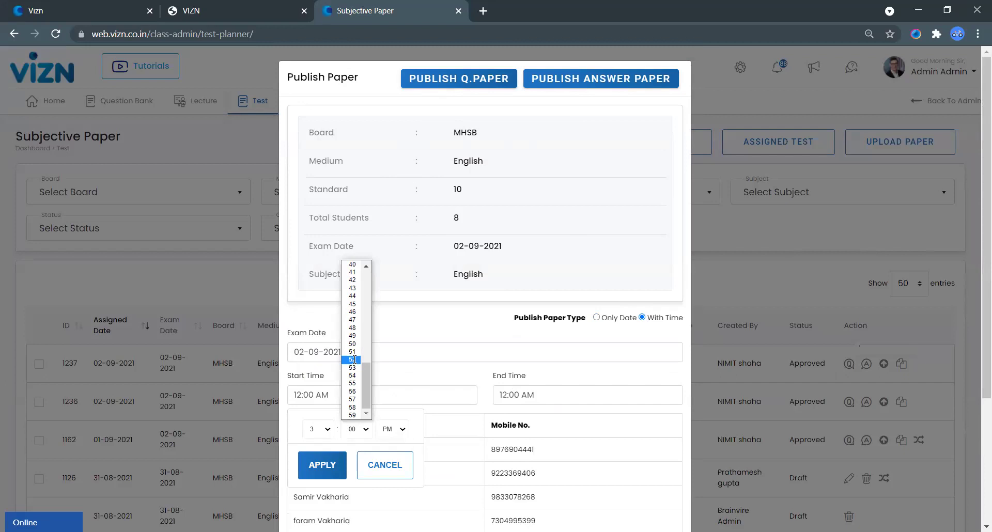
pyautogui.click(354, 360)
pyautogui.click(552, 398)
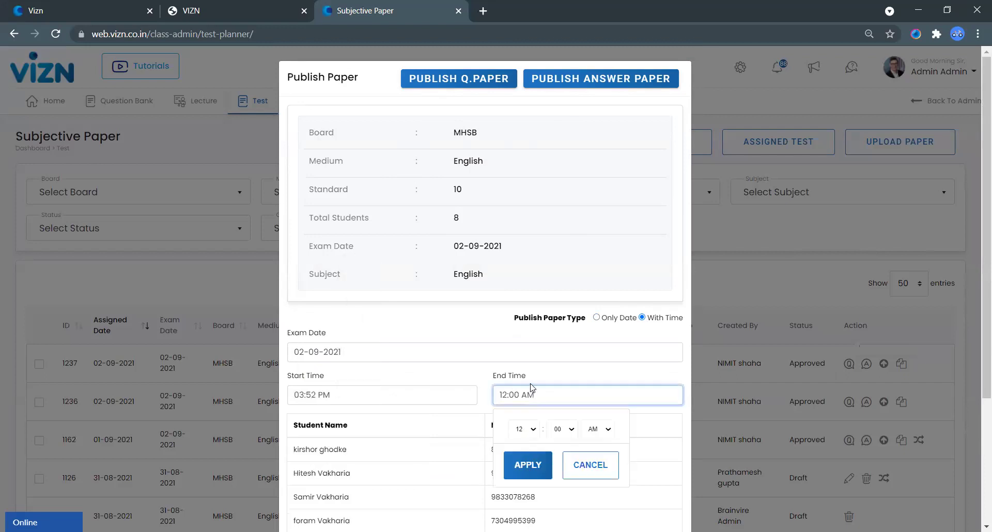
# Step: Set the end time to 05:00 AM and publish paper 1237
pyautogui.click(524, 429)
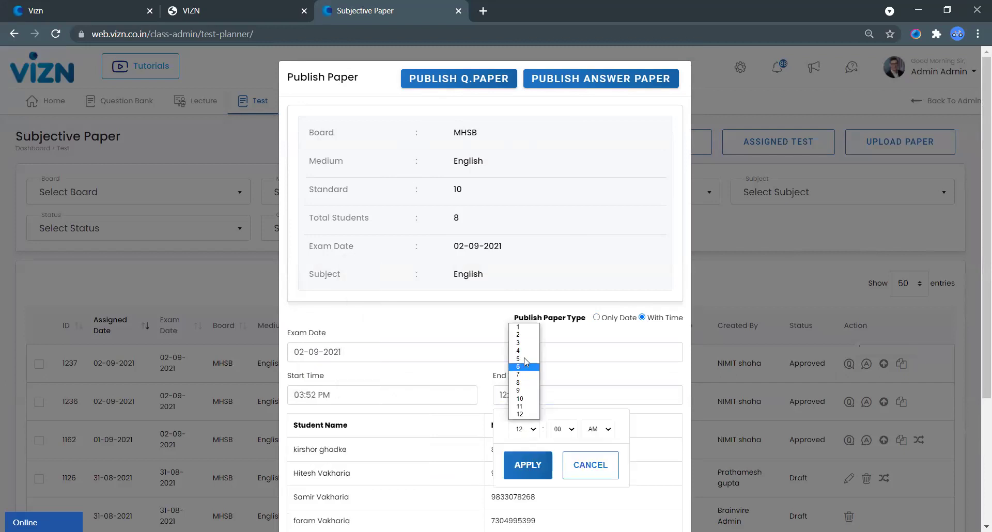
pyautogui.click(602, 436)
pyautogui.click(600, 431)
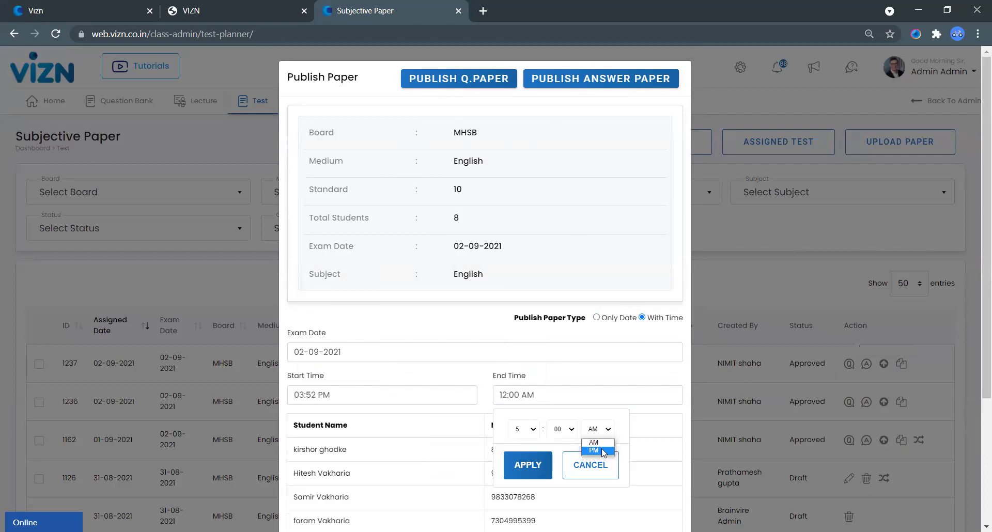
pyautogui.click(569, 433)
pyautogui.click(518, 435)
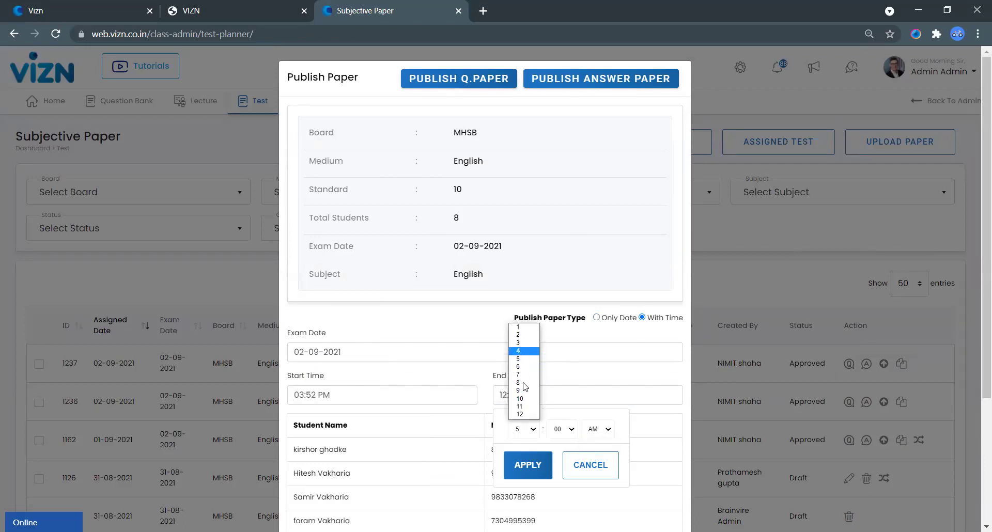
pyautogui.click(537, 466)
pyautogui.click(537, 467)
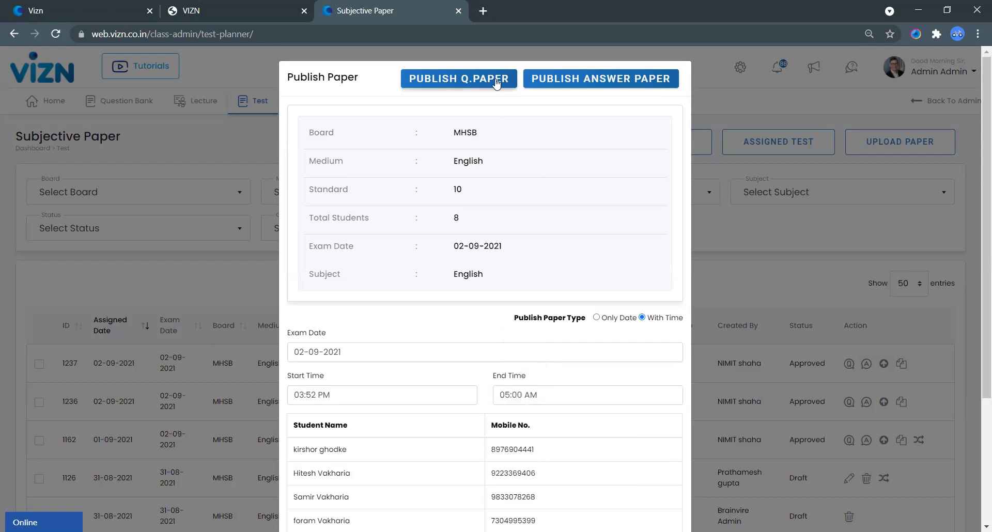
pyautogui.click(463, 86)
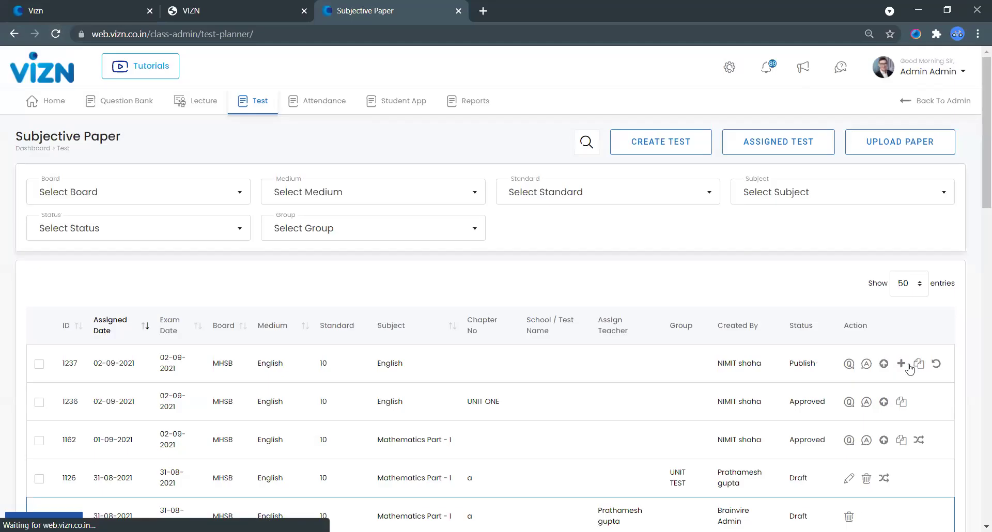
# Step: Open Add Student Marks for English paper 1237 and select the first student's mark field
pyautogui.click(902, 365)
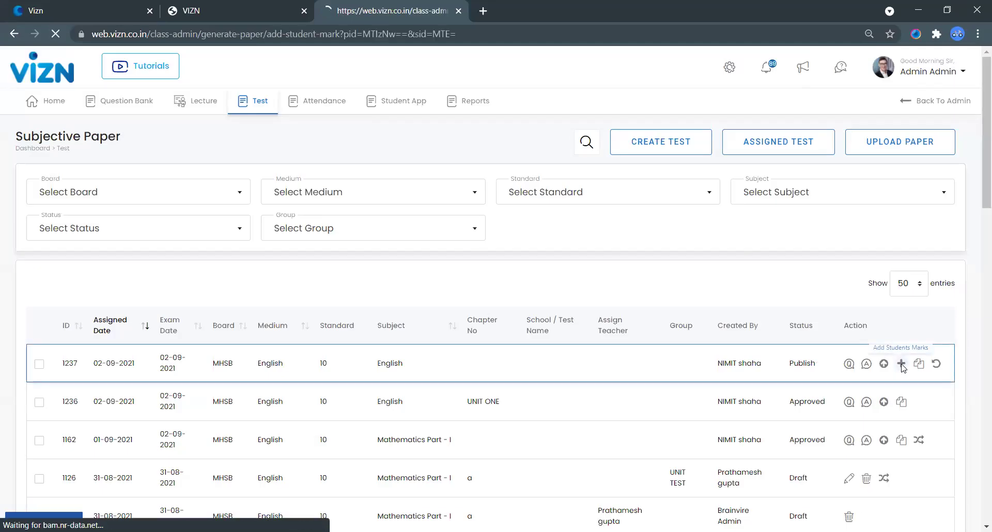
pyautogui.scroll(-5, 713, 263)
pyautogui.click(693, 188)
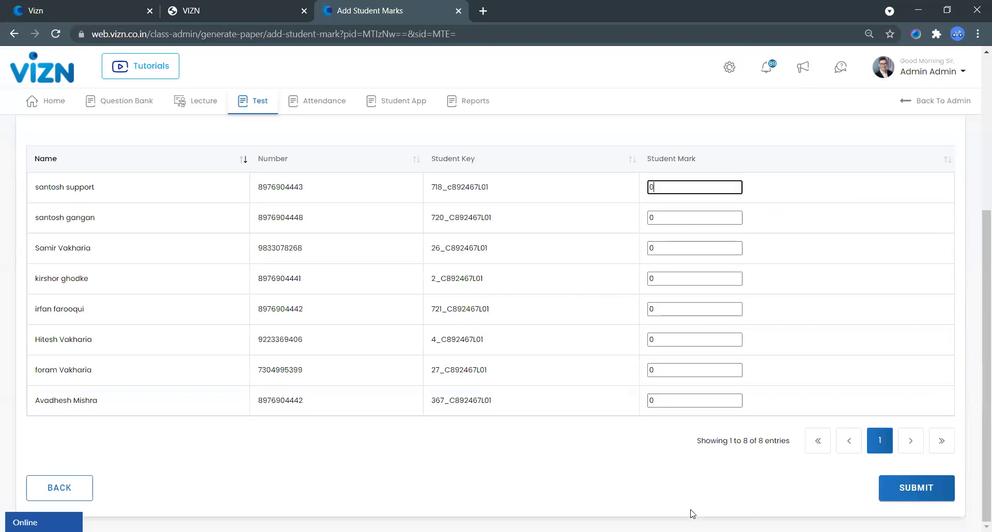
pyautogui.scroll(5, 692, 514)
pyautogui.moveTo(251, 103)
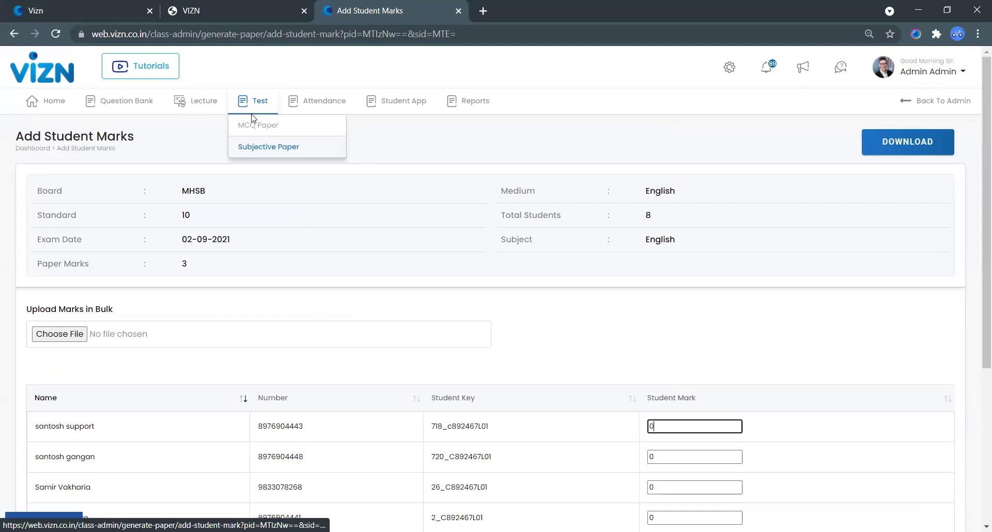
# Step: Start a new MCQ test for the MHSB board, English medium, standard 10
pyautogui.click(264, 133)
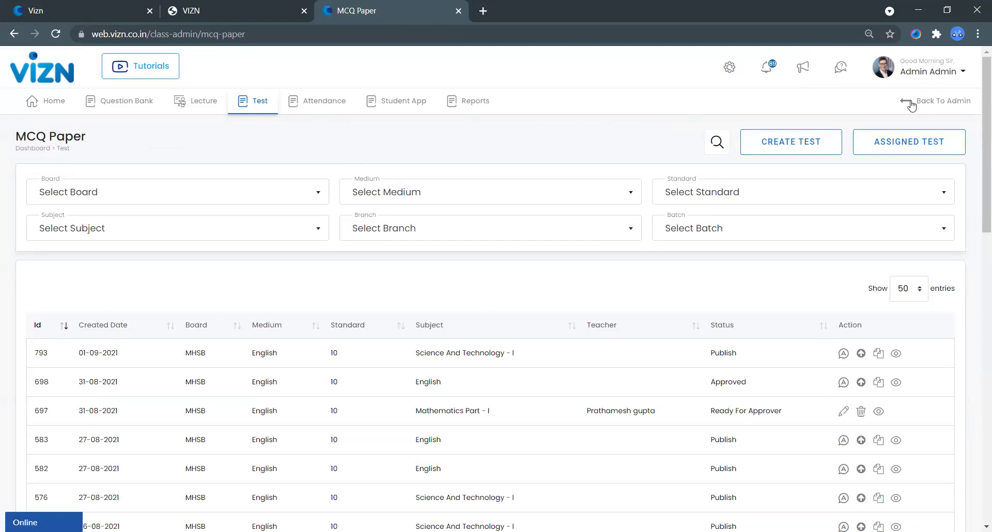
pyautogui.click(798, 137)
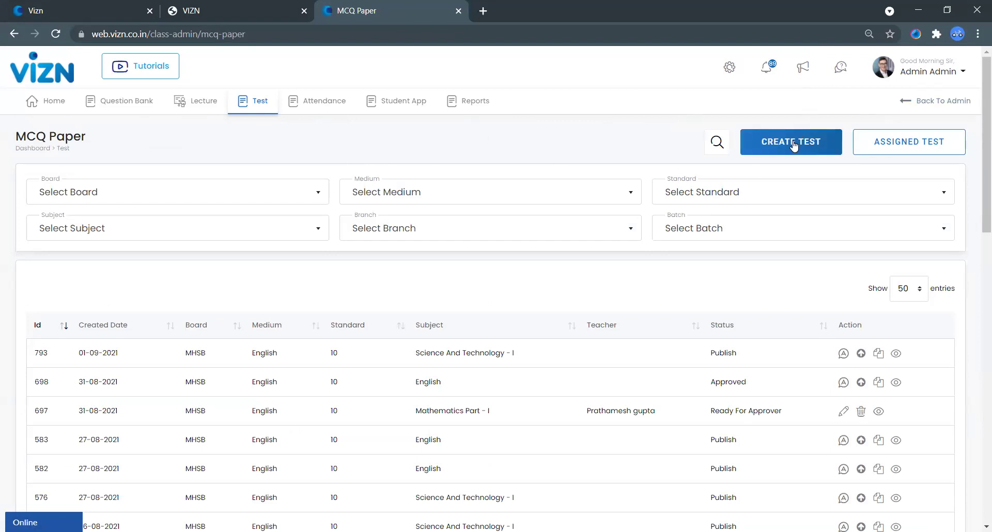
pyautogui.click(183, 200)
pyautogui.click(283, 273)
pyautogui.click(416, 193)
pyautogui.click(383, 228)
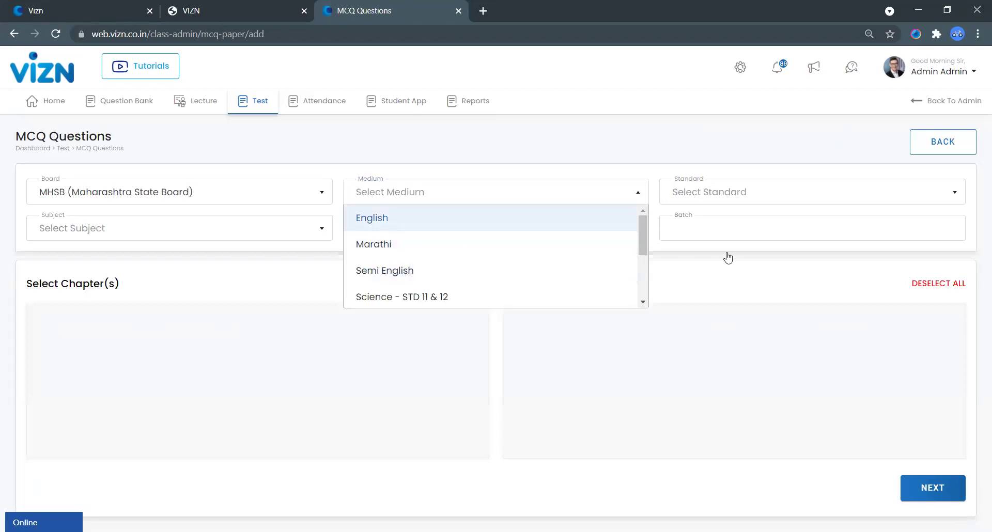
pyautogui.click(759, 202)
pyautogui.click(726, 278)
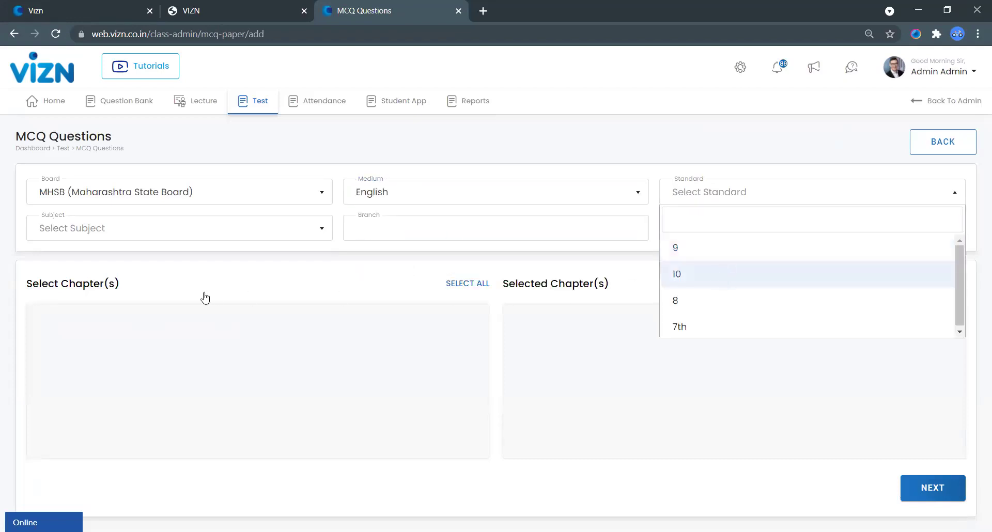
# Step: Choose Mathematics Part - I, head office branch, 10 STD ENGLISH batch and chapter 1 Linear Equations
pyautogui.click(160, 241)
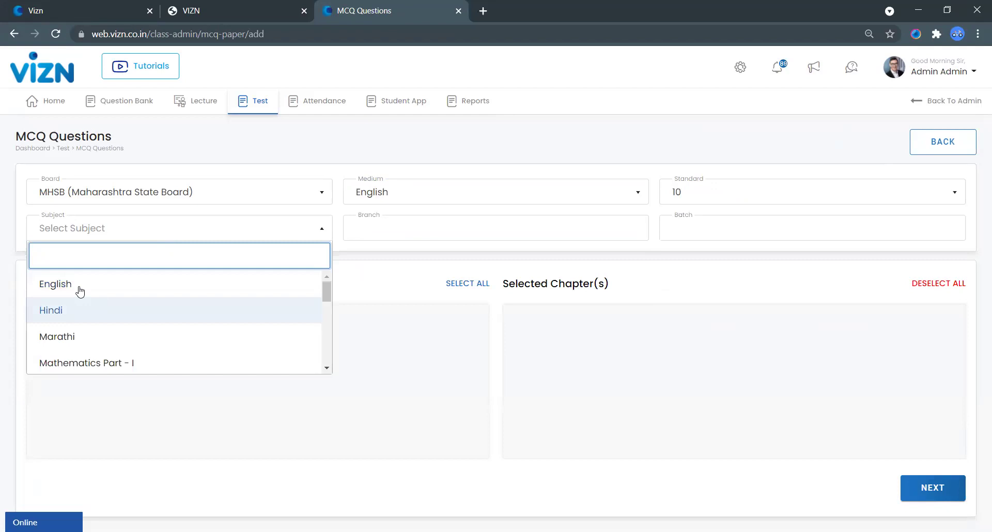
pyautogui.click(155, 369)
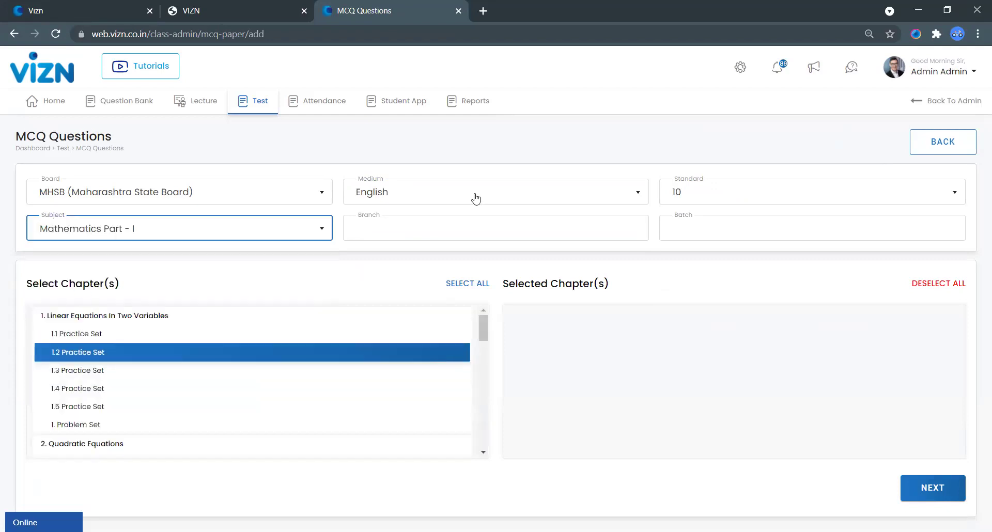
pyautogui.click(439, 227)
pyautogui.click(671, 229)
pyautogui.click(697, 278)
pyautogui.click(82, 318)
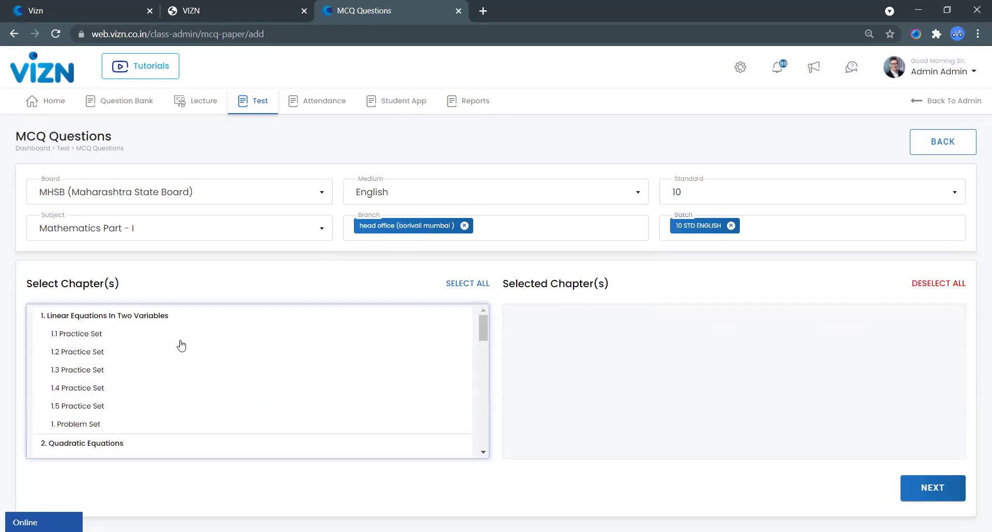
pyautogui.scroll(-1, 963, 461)
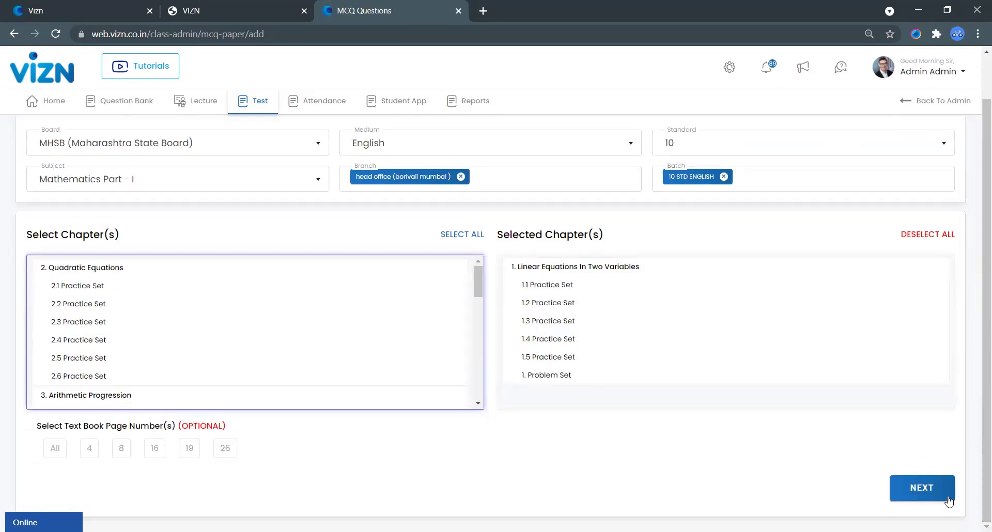
pyautogui.click(950, 498)
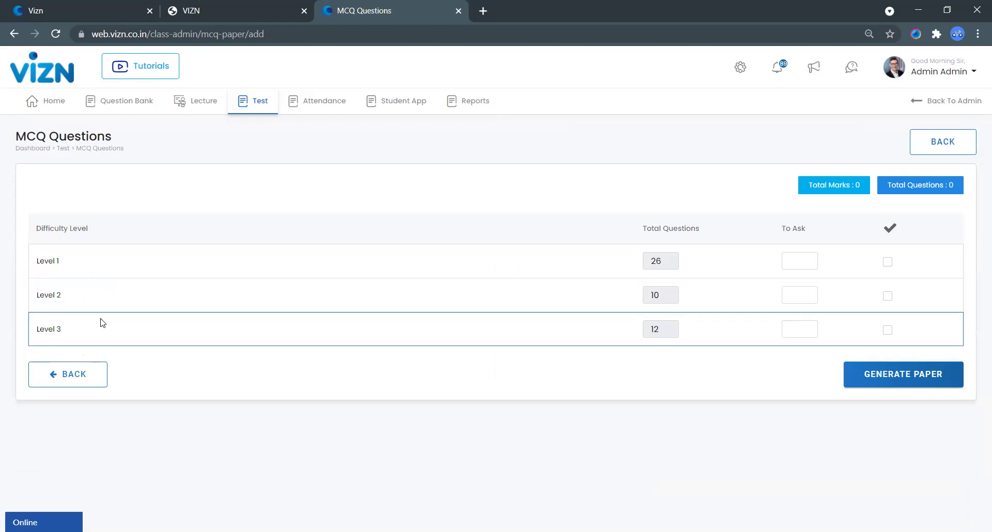
# Step: Enter To Ask counts of 5, 1 and 3 for Levels 1, 2 and 3
pyautogui.click(805, 262)
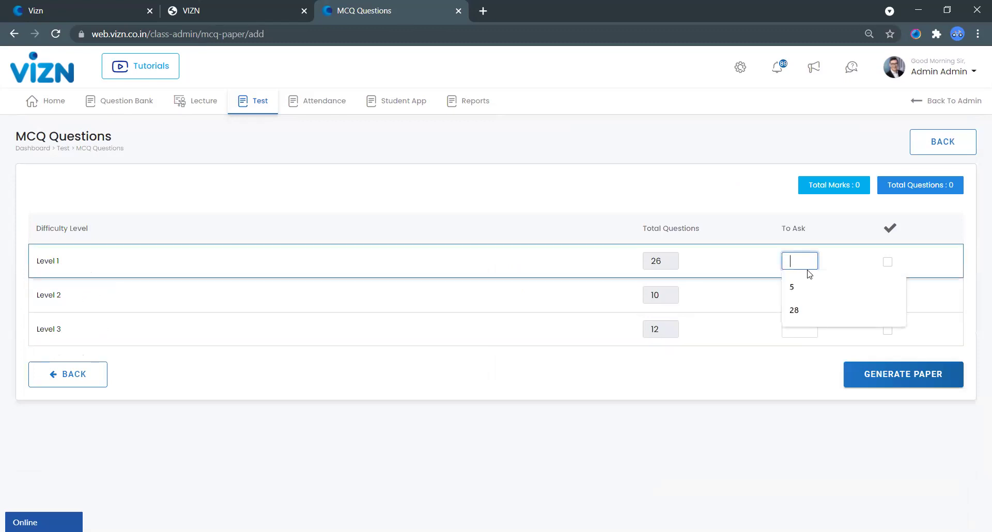
pyautogui.click(797, 298)
pyautogui.click(797, 296)
pyautogui.click(813, 321)
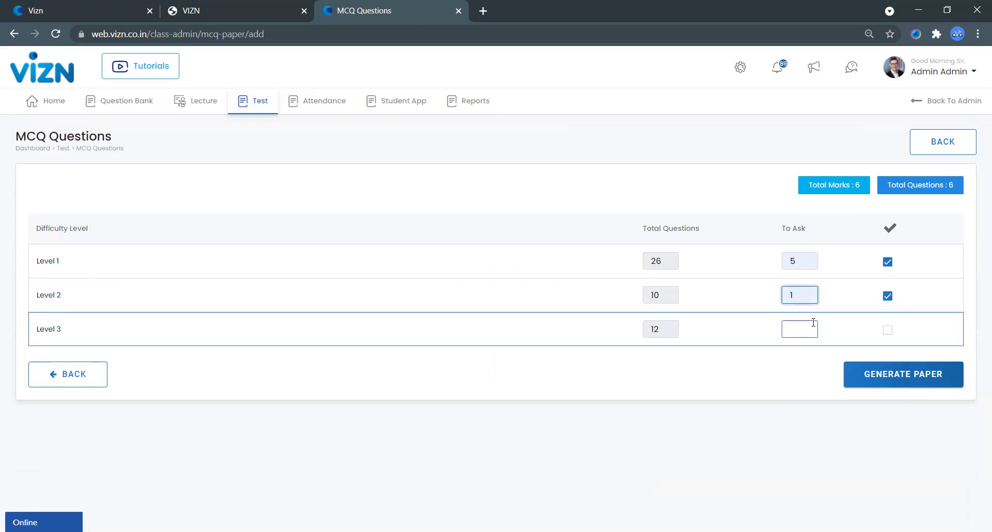
pyautogui.click(805, 331)
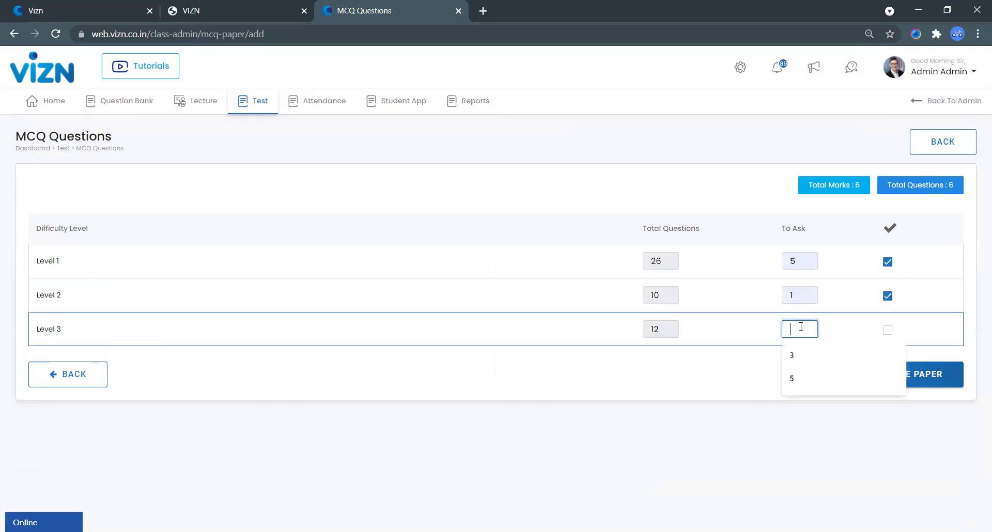
pyautogui.click(814, 359)
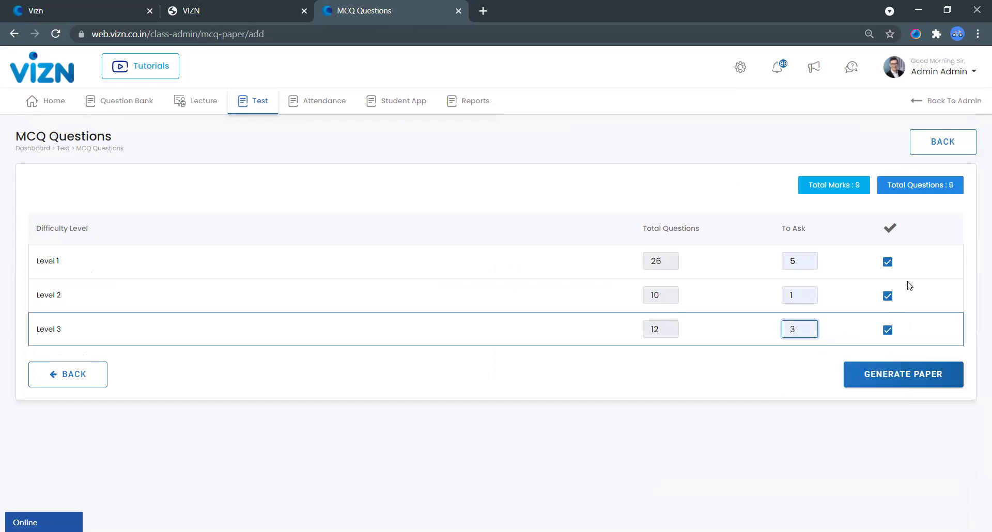
# Step: Generate the Mathematics Part - I question paper, review its 9 questions, and approve it
pyautogui.click(931, 373)
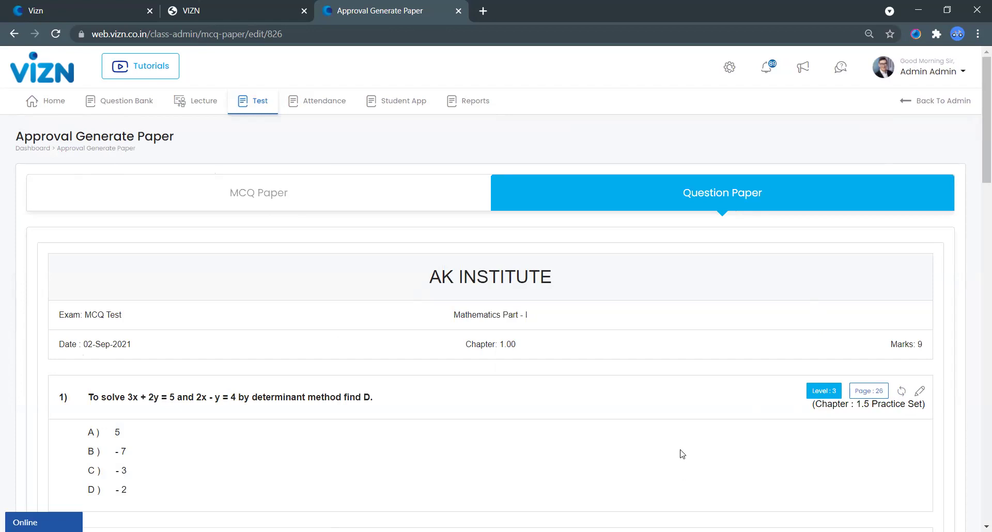
pyautogui.scroll(-4, 874, 434)
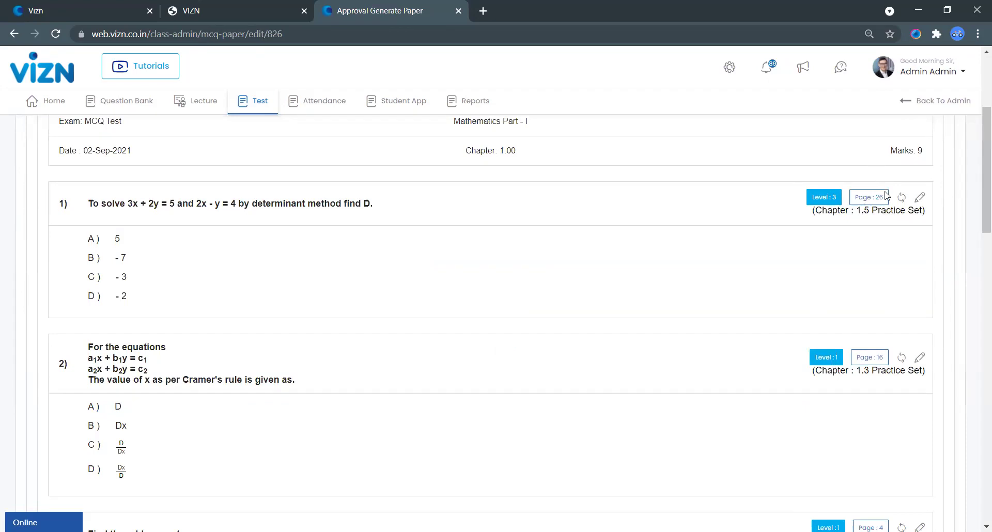
pyautogui.scroll(-20, 921, 210)
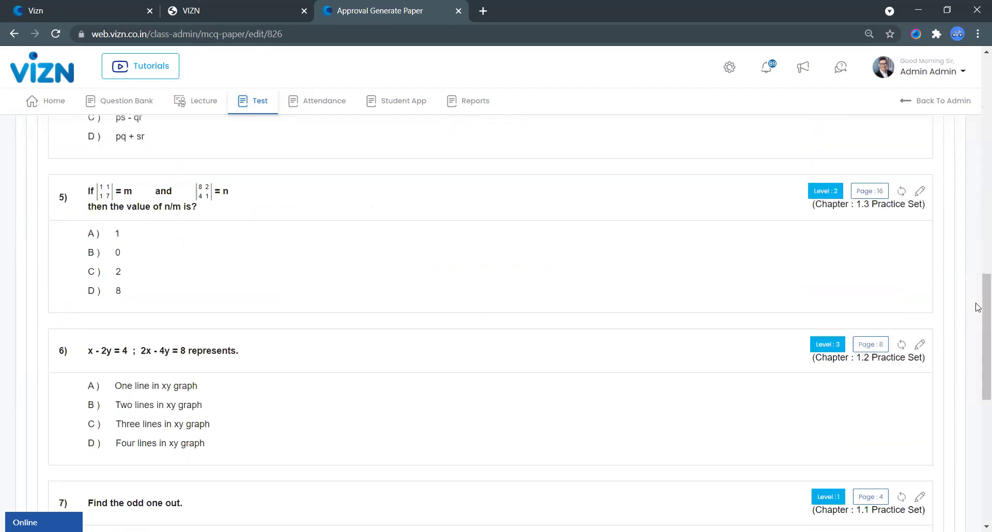
pyautogui.click(820, 485)
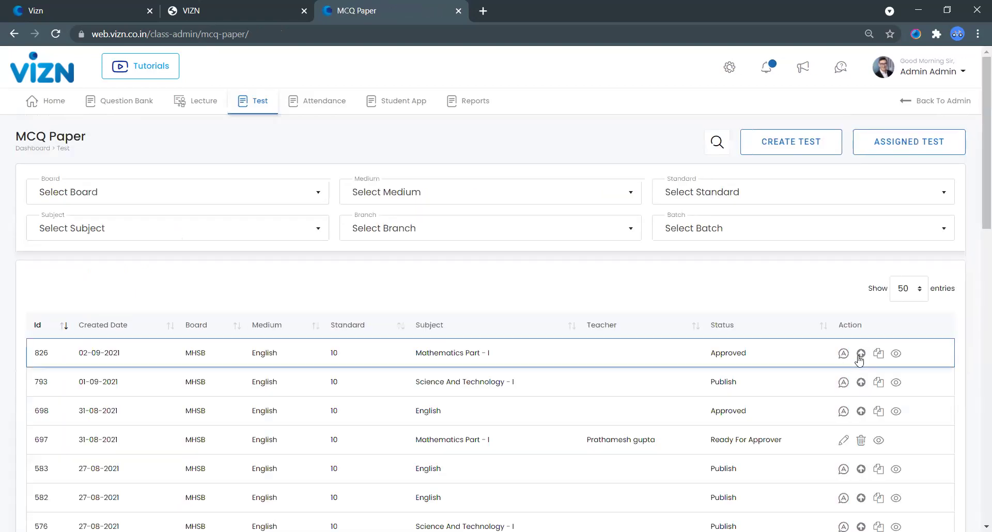
# Step: Publish MCQ paper 826 to all 8 unpublished students for the 02-09-2021 exam date
pyautogui.click(861, 354)
pyautogui.scroll(-1, 366, 351)
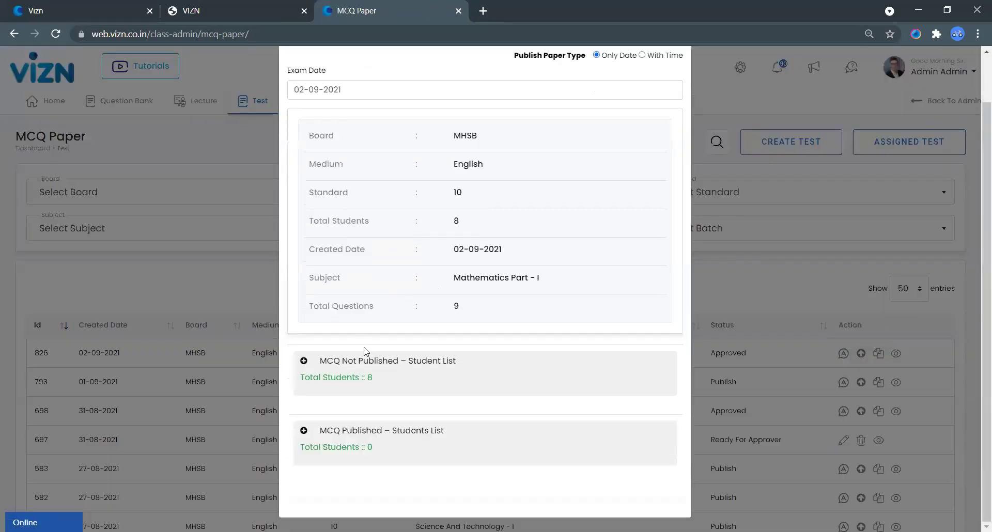
pyautogui.click(315, 372)
pyautogui.scroll(-4, 326, 405)
pyautogui.click(305, 218)
pyautogui.scroll(-1, 469, 395)
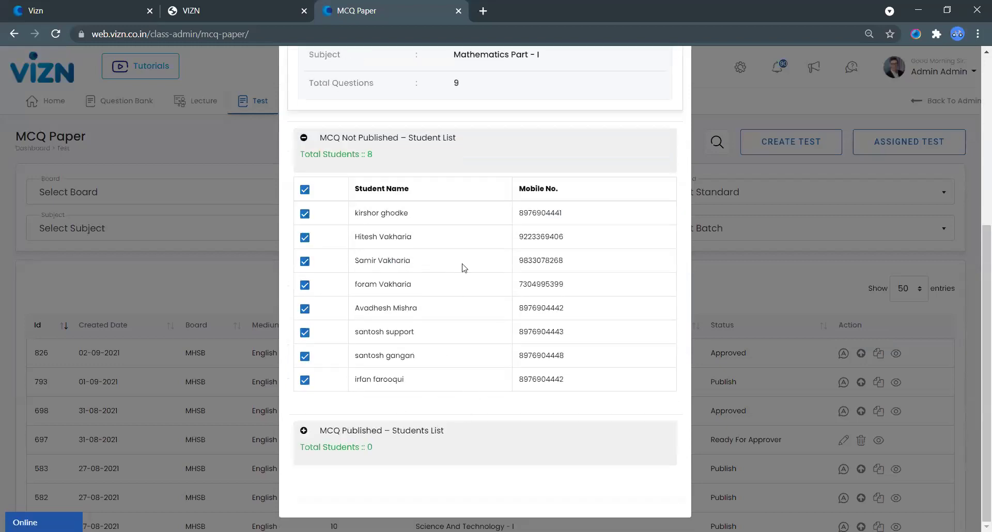
pyautogui.scroll(5, 464, 268)
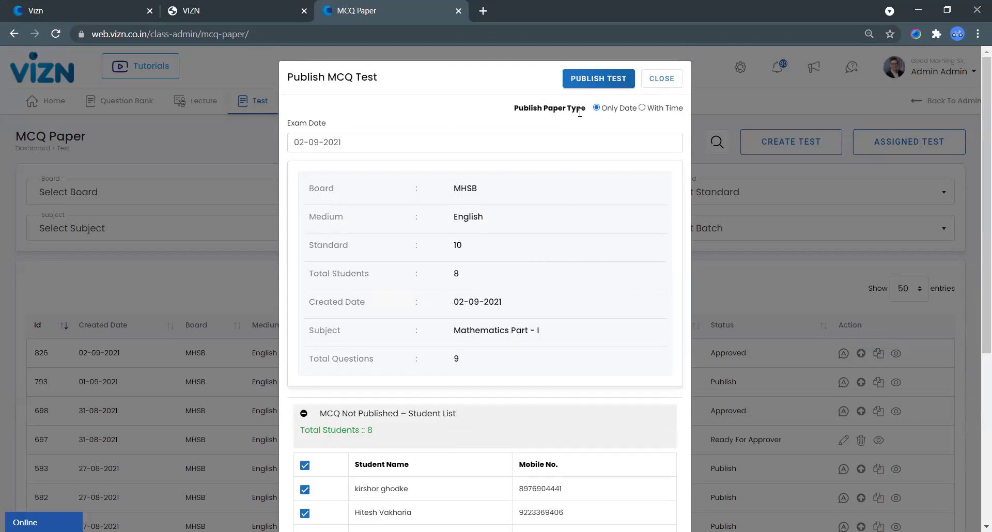
pyautogui.click(613, 83)
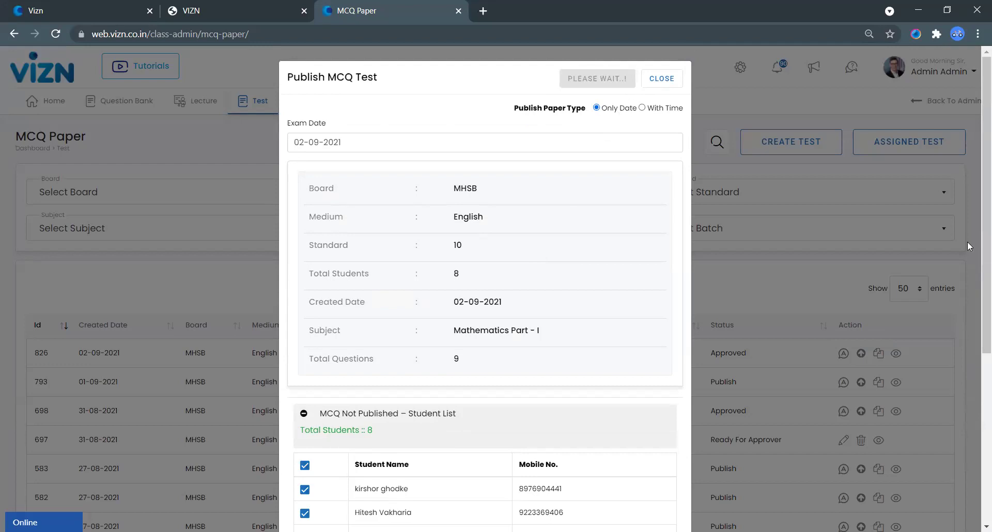
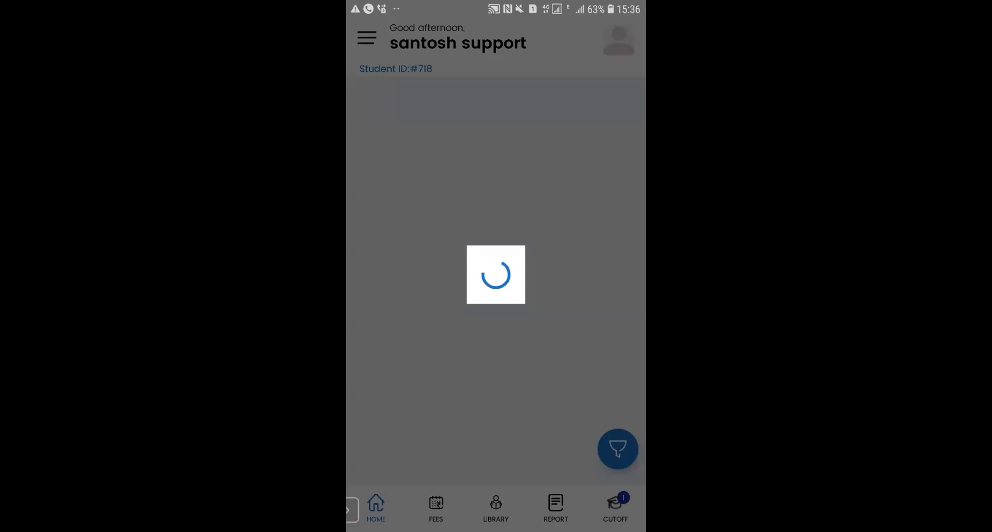
# Step: Leave the loading Vizn app and switch to the Zoom meeting from recent apps
pyautogui.press('super')
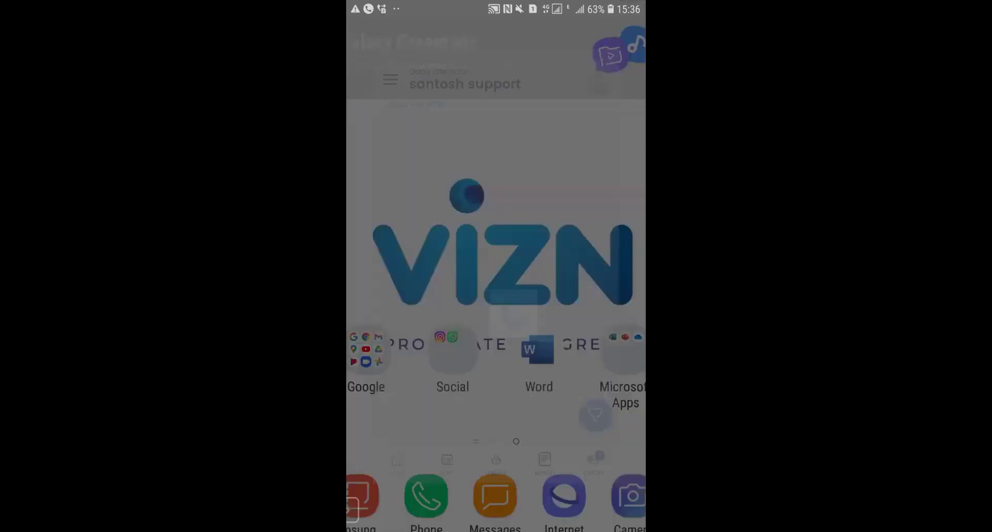
pyautogui.hotkey('alt', 'Tab')
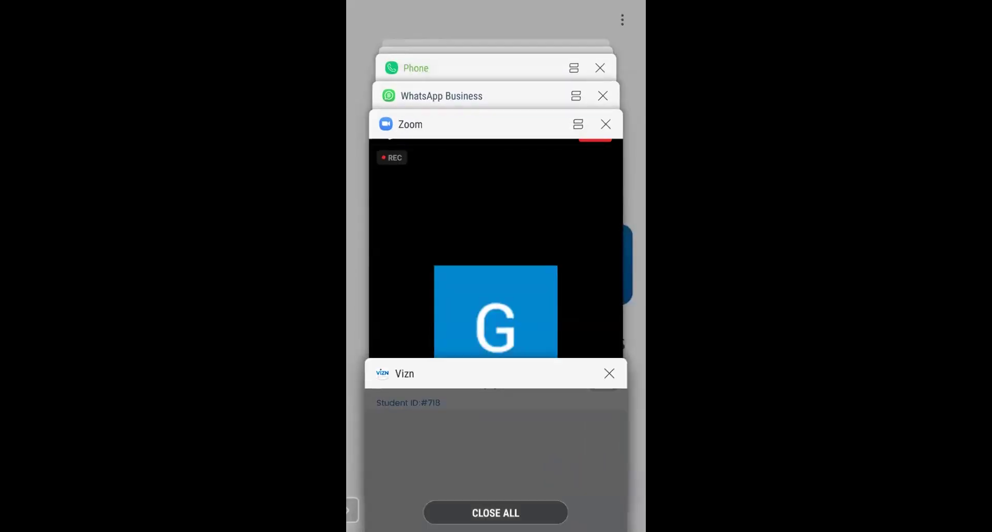
pyautogui.press('Return')
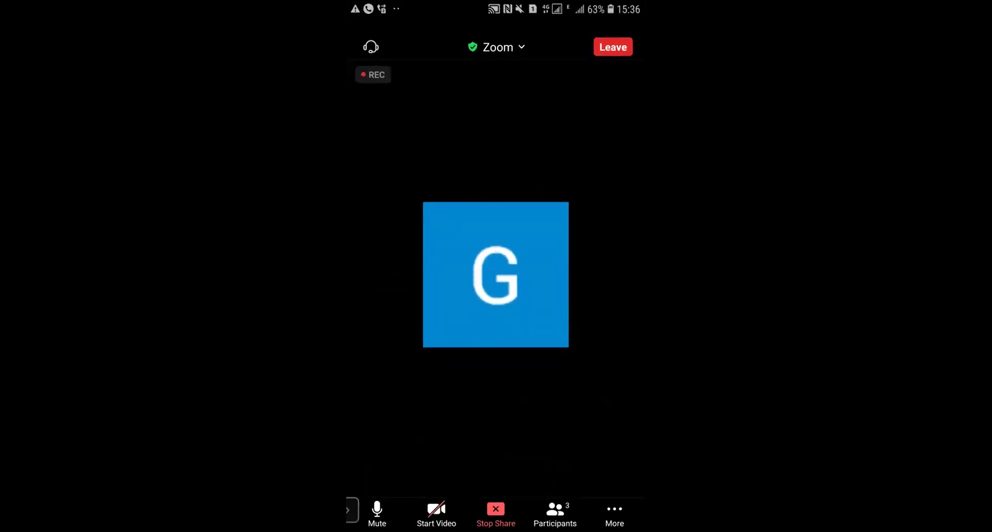
# Step: Return to the home screen and relaunch Vizn from the app drawer
pyautogui.press('super')
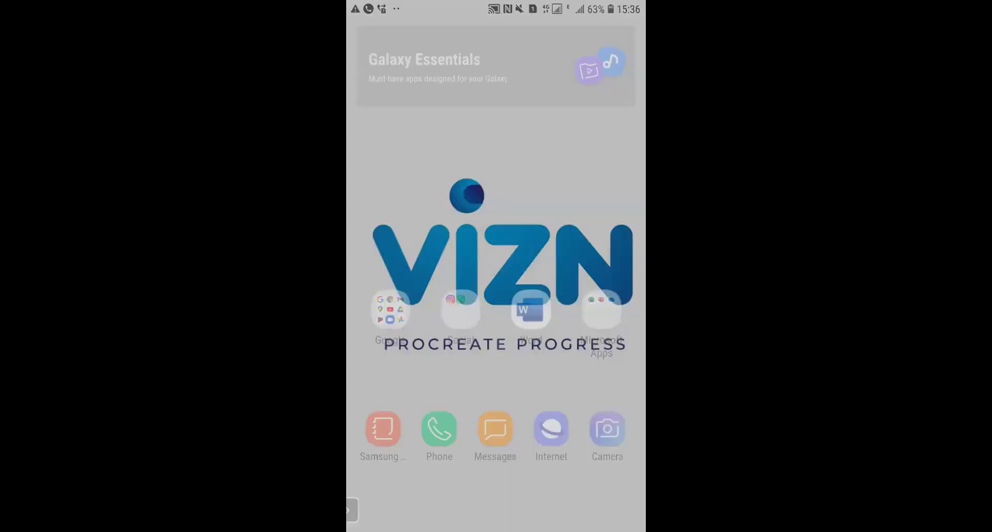
pyautogui.moveTo(496, 413); pyautogui.dragTo(495, 207)
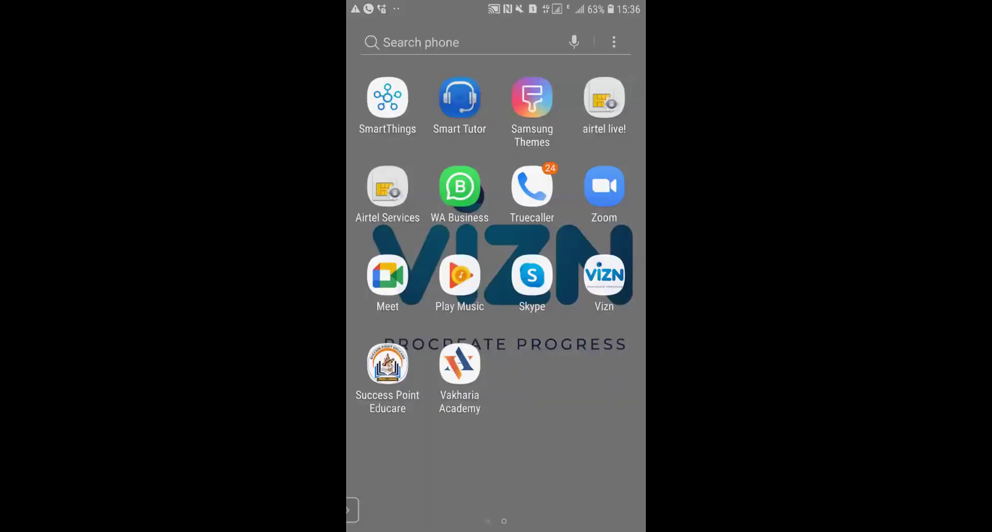
pyautogui.click(602, 275)
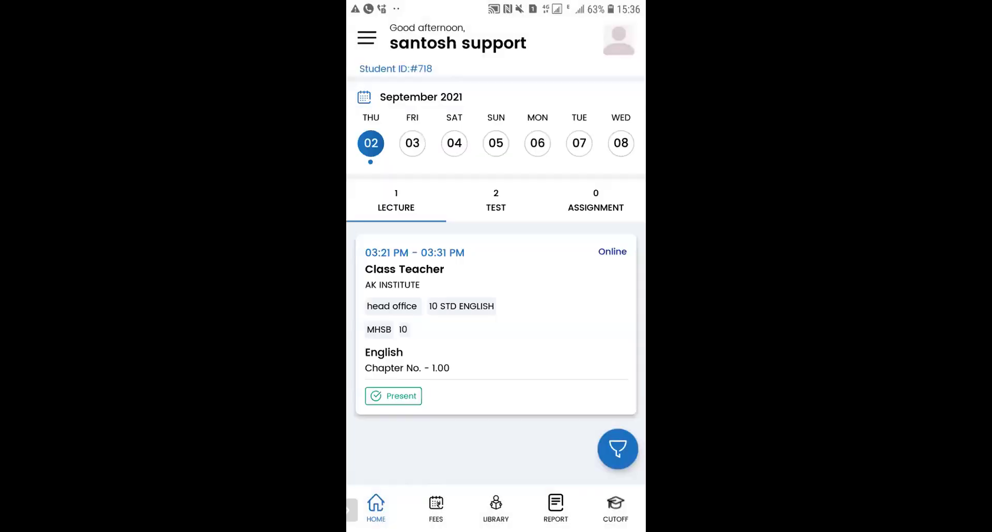
# Step: Start the Mathematics Part - I MCQ test, answer -7 and Dx, and skip question 3
pyautogui.click(496, 202)
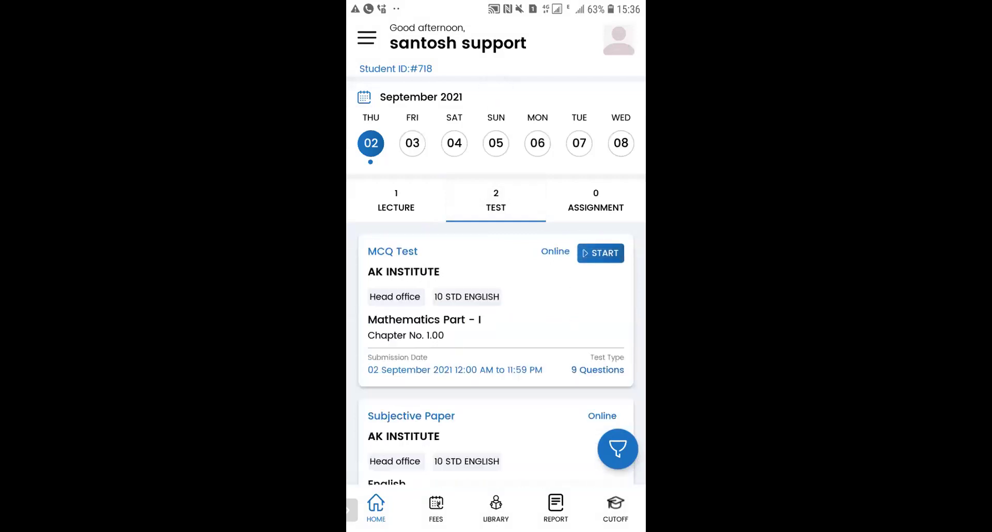
pyautogui.click(600, 254)
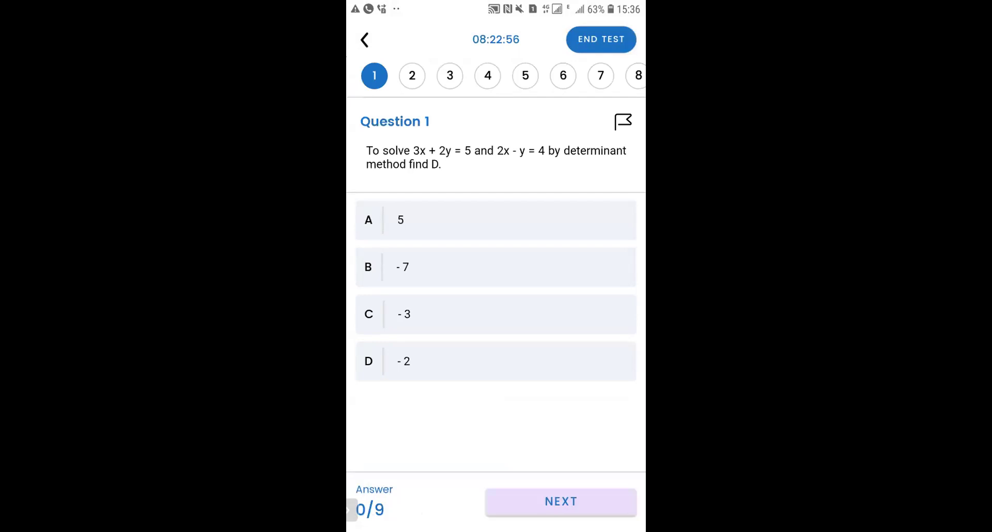
pyautogui.click(495, 267)
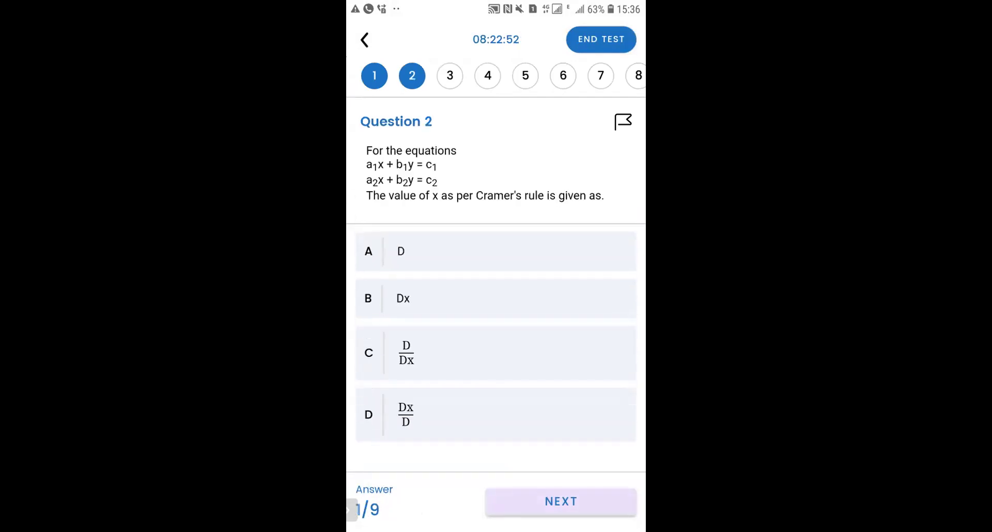
pyautogui.click(496, 298)
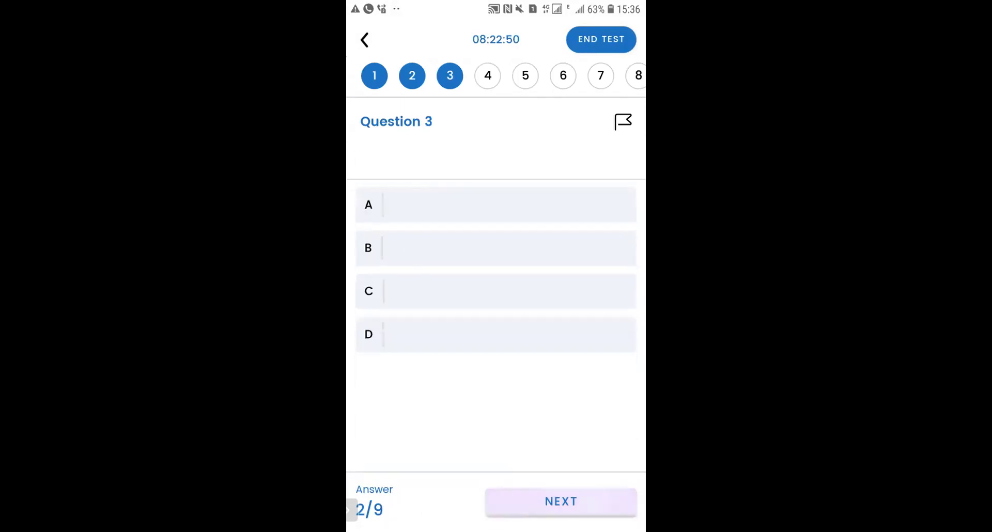
pyautogui.click(561, 501)
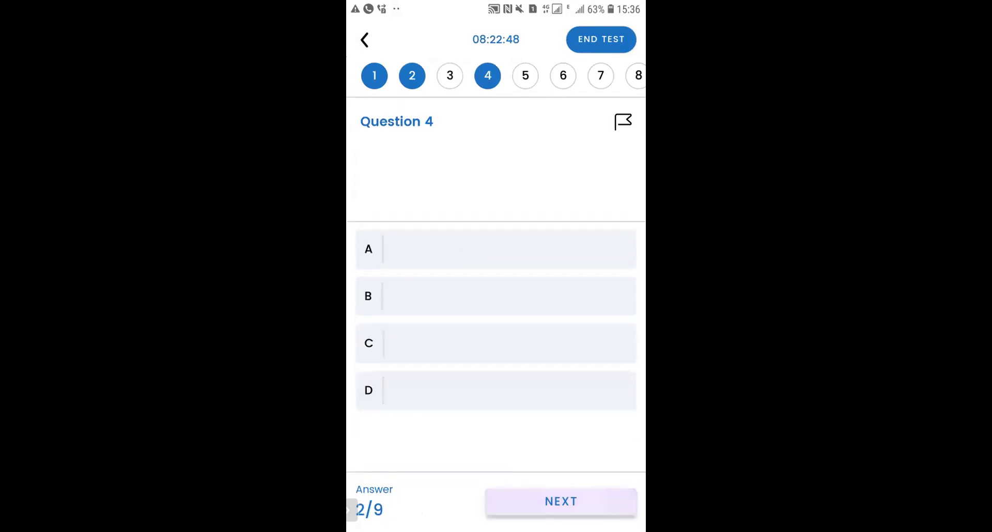
# Step: Answer questions 4–9 (ps - qr, 2, D, a + 3b = 2, 15 and 25, x + y = 1) and submit
pyautogui.click(496, 343)
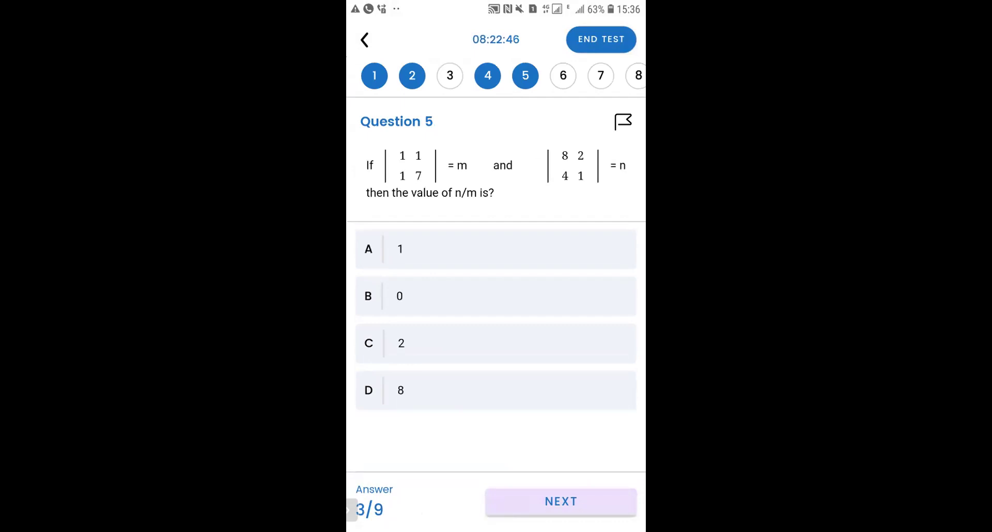
pyautogui.click(496, 344)
pyautogui.click(495, 347)
pyautogui.click(496, 301)
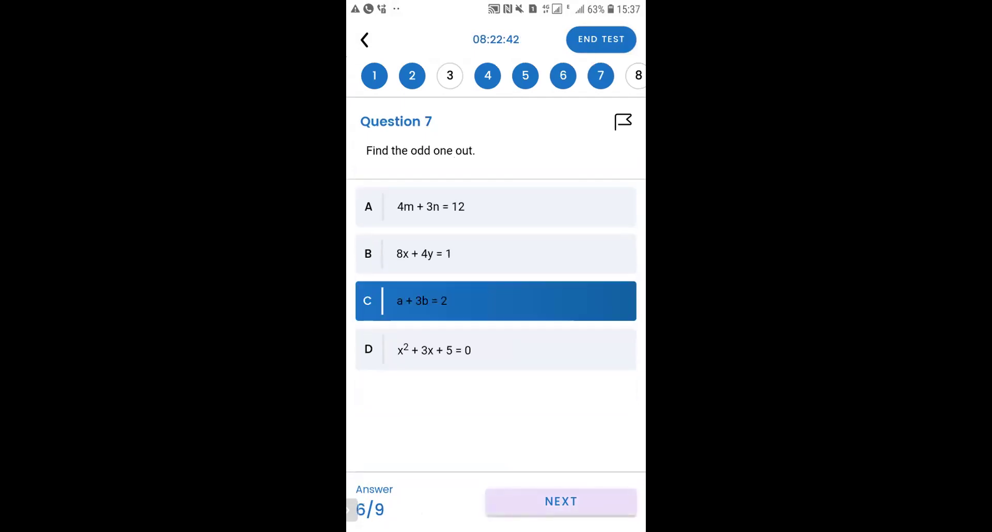
pyautogui.click(495, 355)
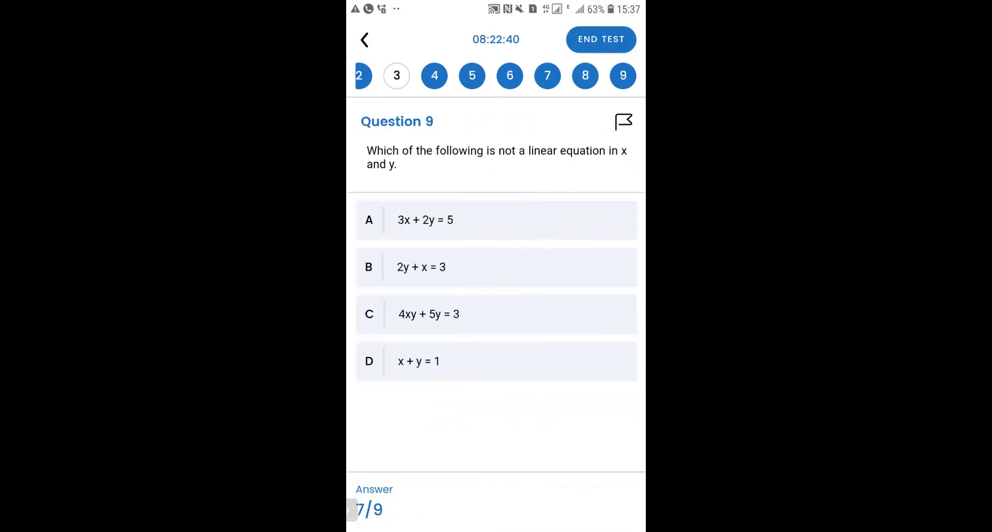
pyautogui.click(496, 361)
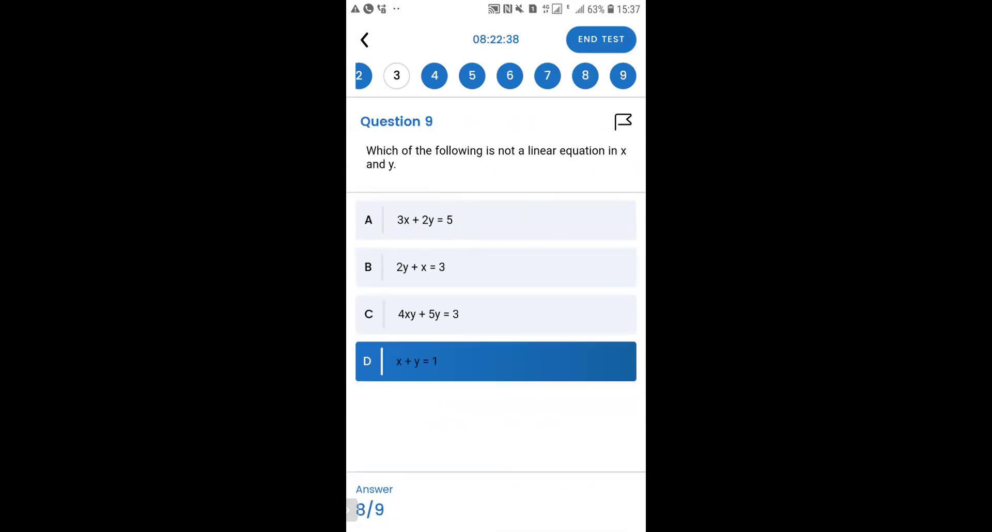
pyautogui.click(601, 40)
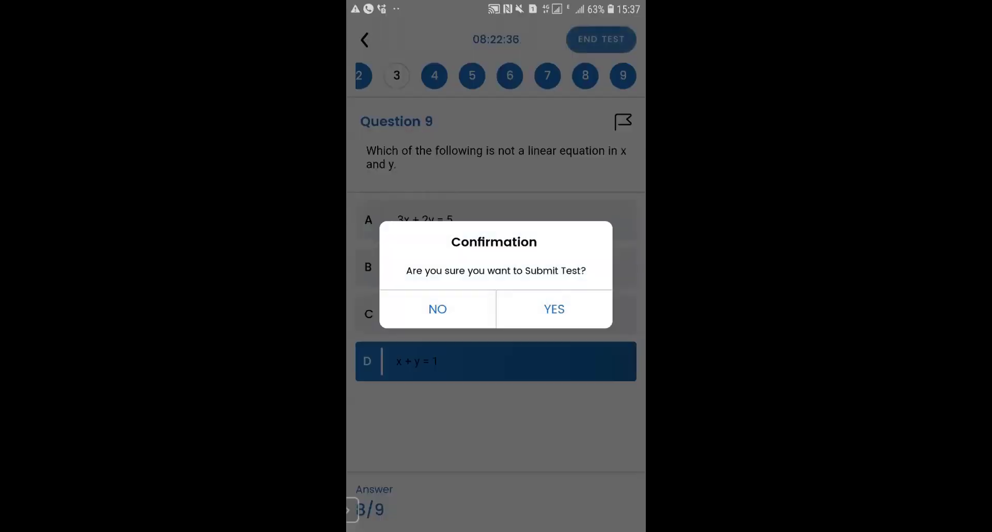
pyautogui.click(554, 309)
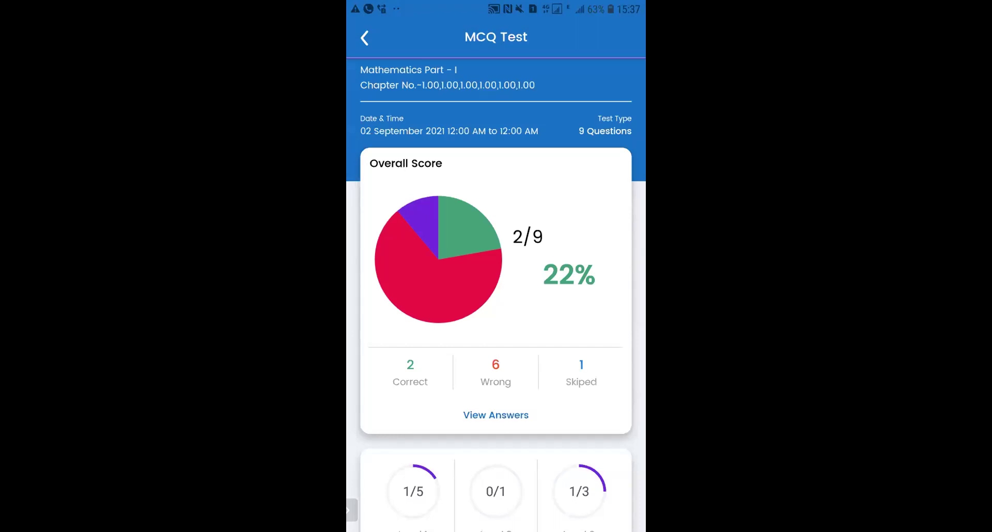
# Step: Browse the wrongly answered questions, then return to the score report's time statistics
pyautogui.scroll(-2, 496, 294)
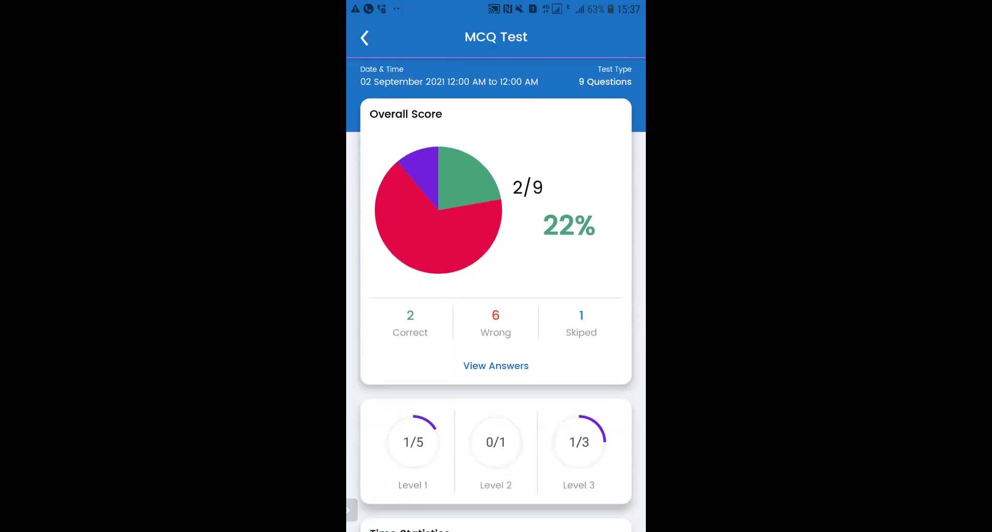
pyautogui.click(495, 365)
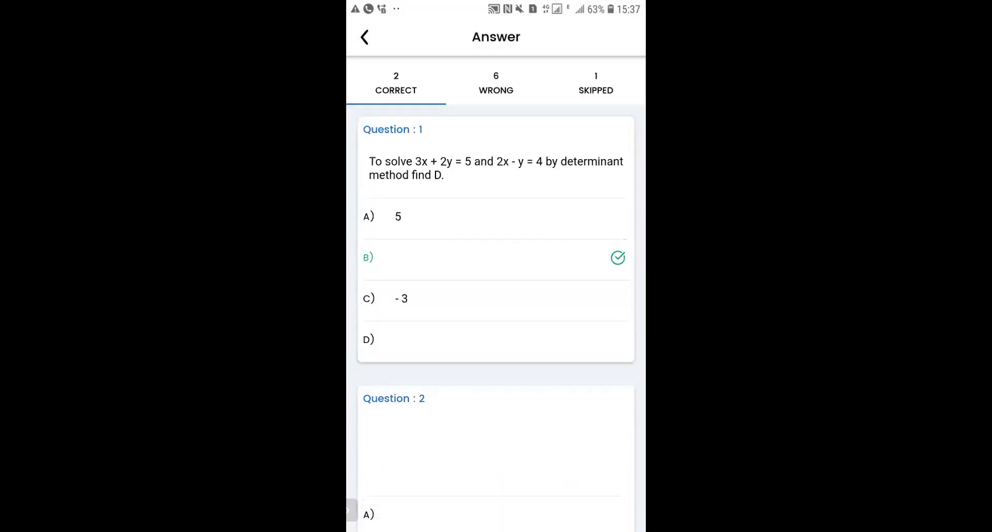
pyautogui.click(496, 85)
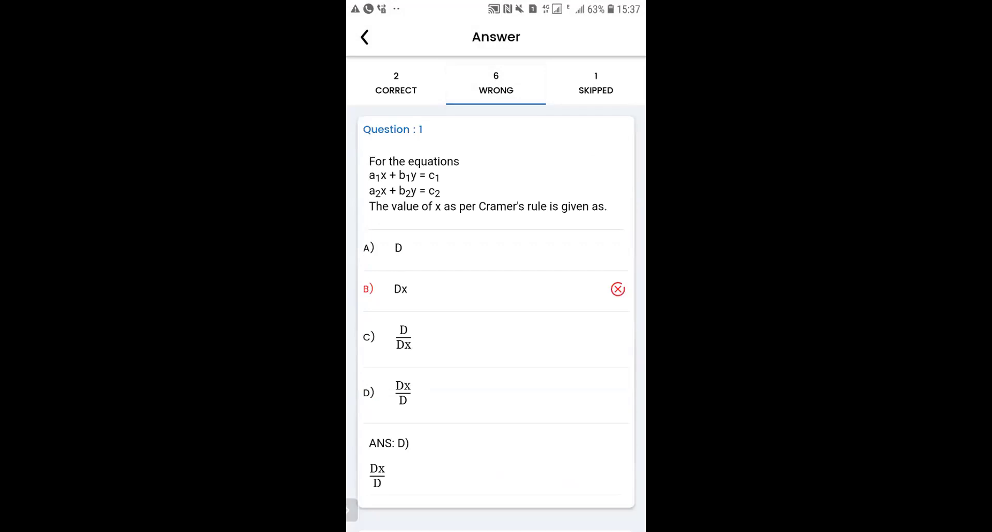
pyautogui.scroll(-4, 496, 318)
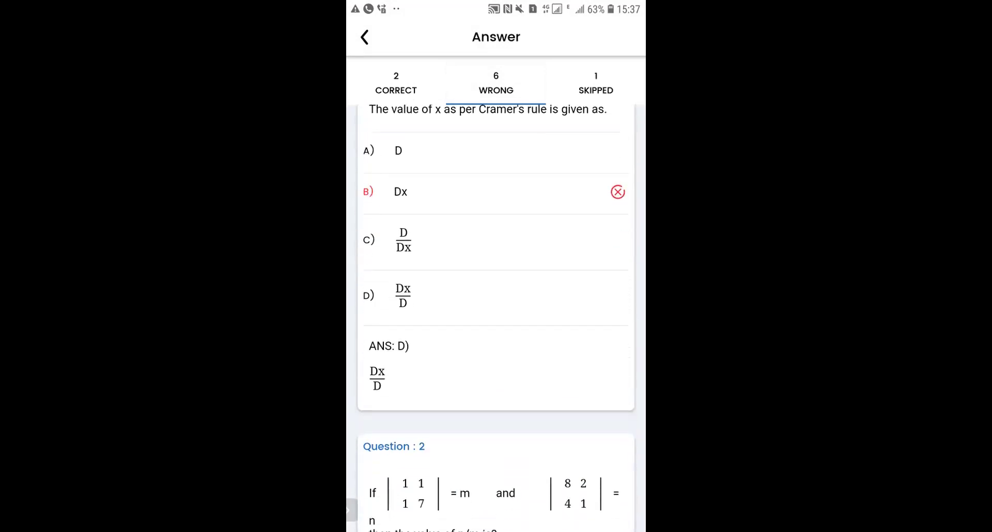
pyautogui.scroll(-10, 496, 318)
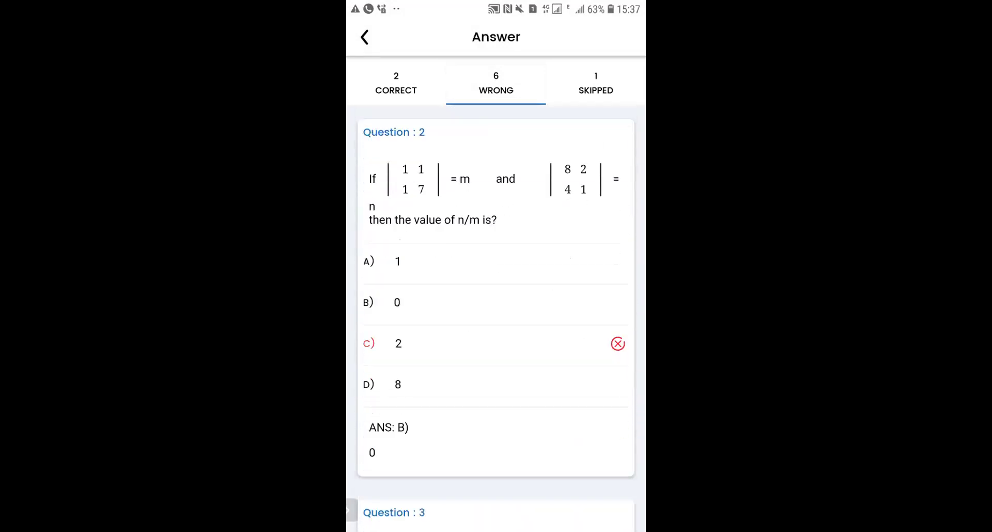
pyautogui.scroll(-5, 496, 318)
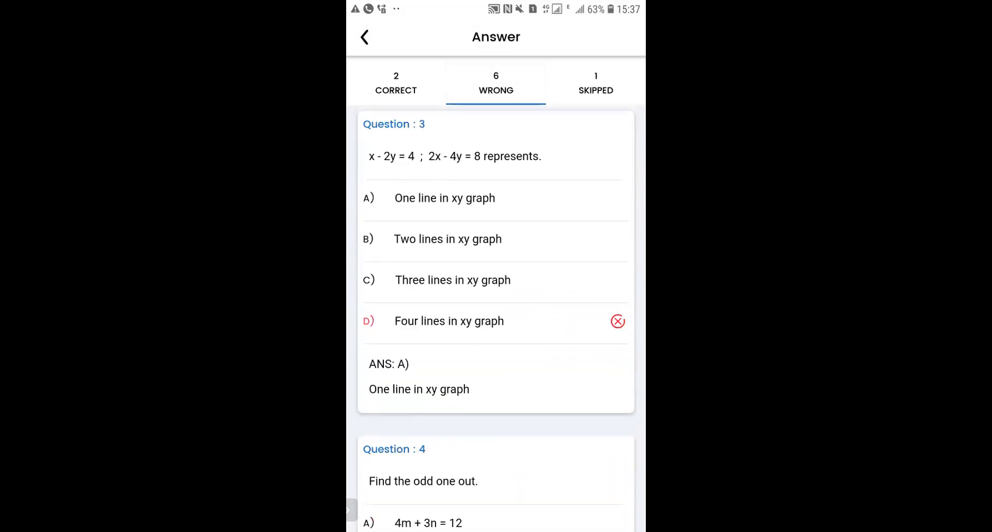
pyautogui.press('Escape')
pyautogui.scroll(-8, 496, 295)
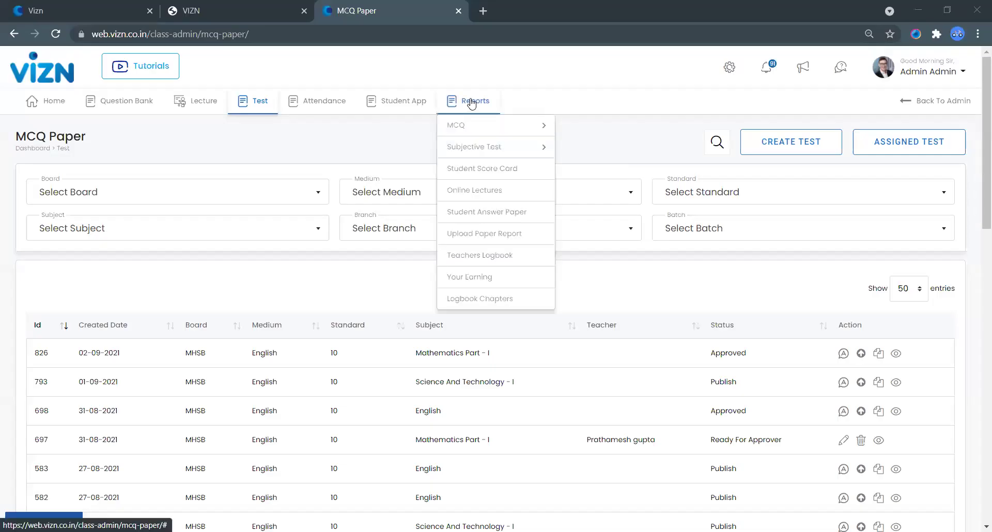
# Step: Open the Reports > MCQ > Over All Result page in the admin panel
pyautogui.moveTo(554, 132)
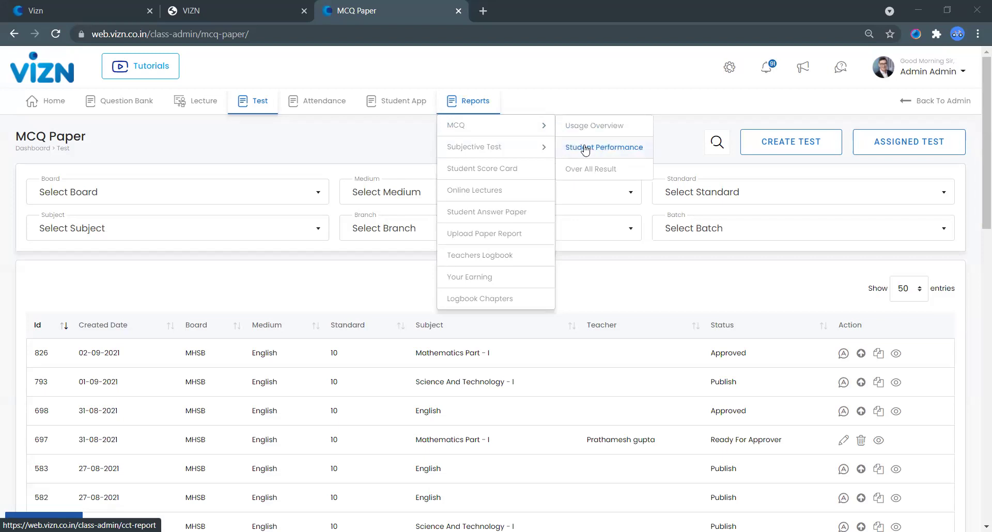
pyautogui.click(580, 179)
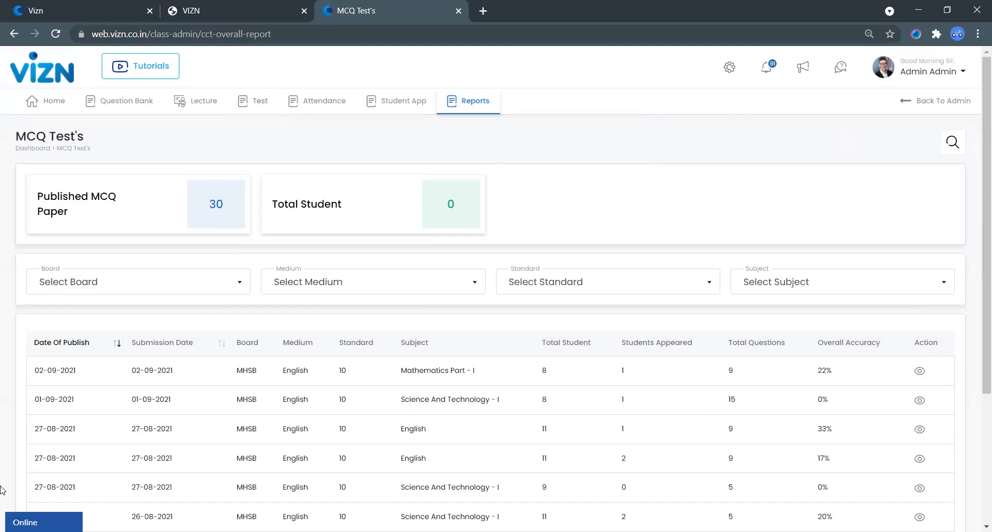
pyautogui.click(920, 372)
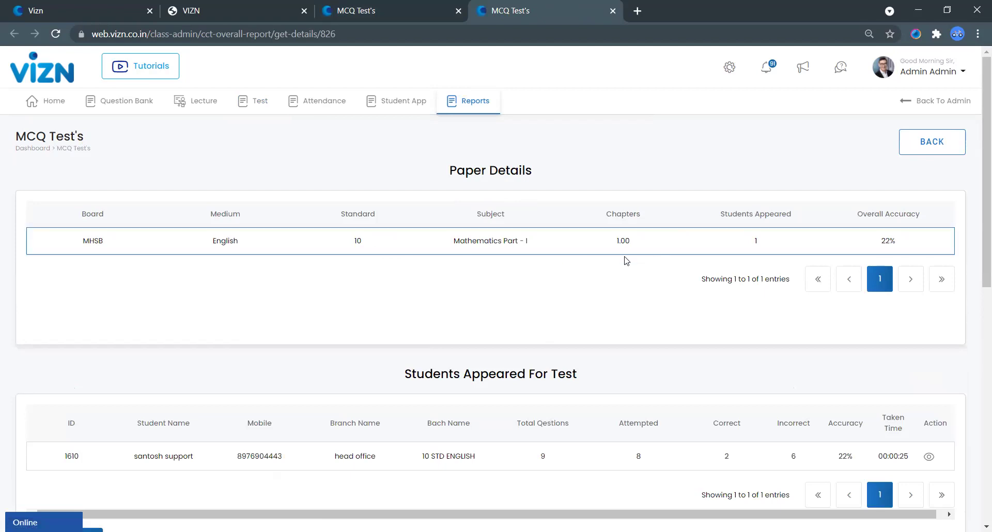
pyautogui.scroll(-3, 586, 262)
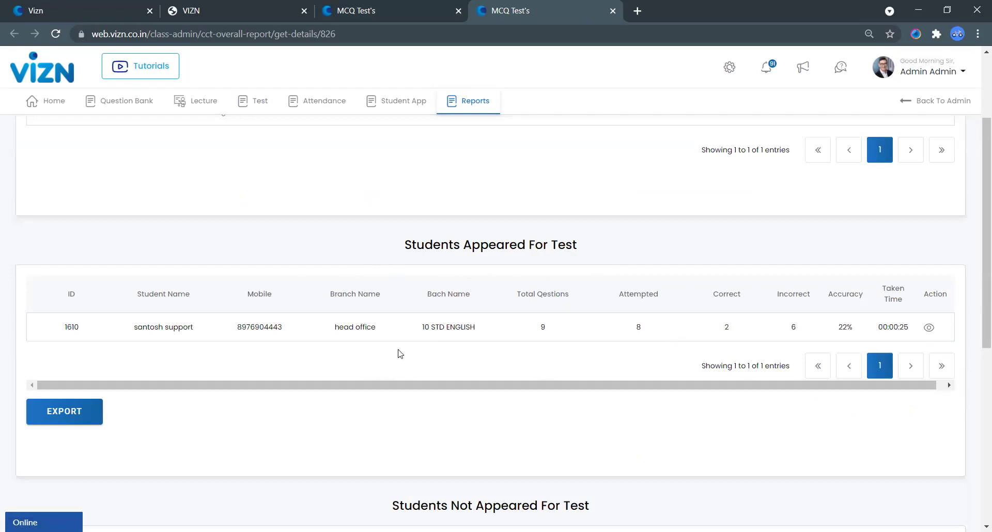
pyautogui.scroll(-1, 273, 329)
pyautogui.scroll(-6, 272, 330)
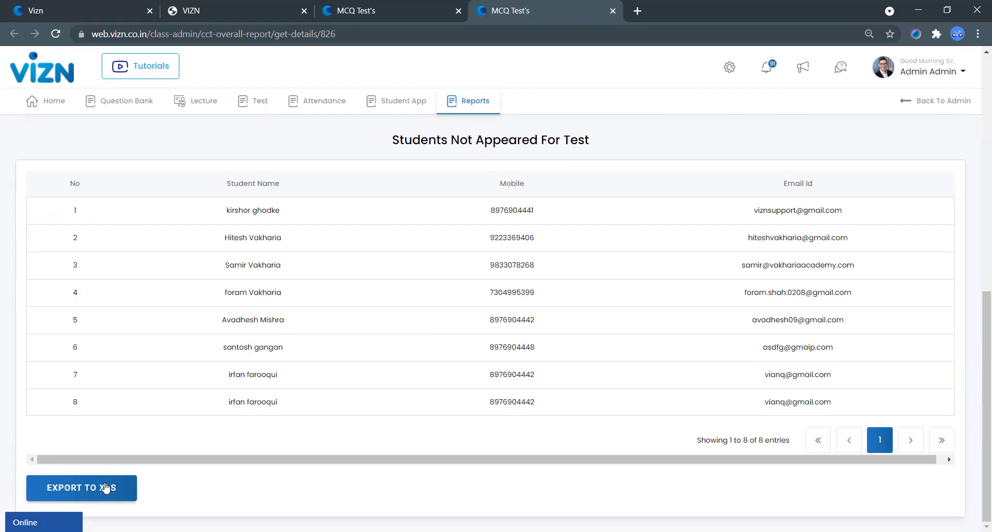
pyautogui.scroll(8, 284, 515)
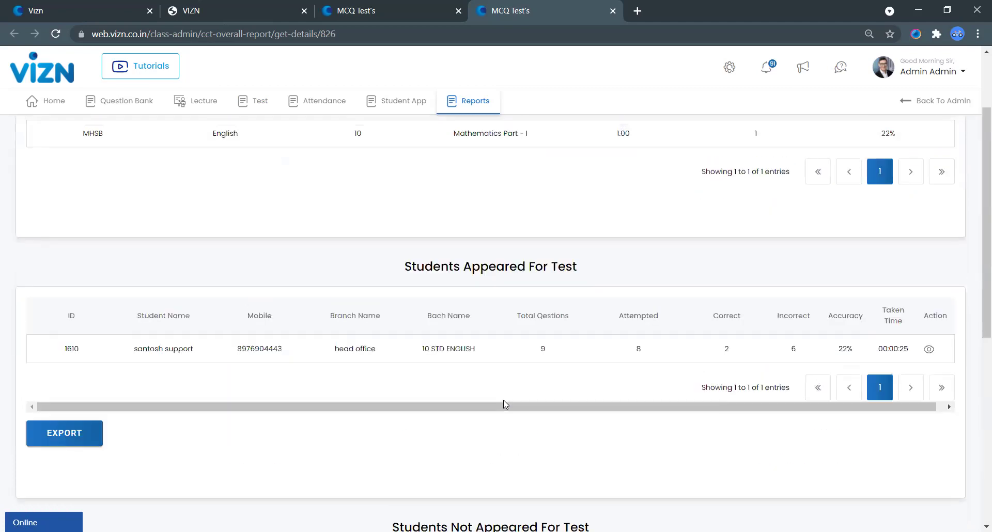
pyautogui.scroll(1, 452, 336)
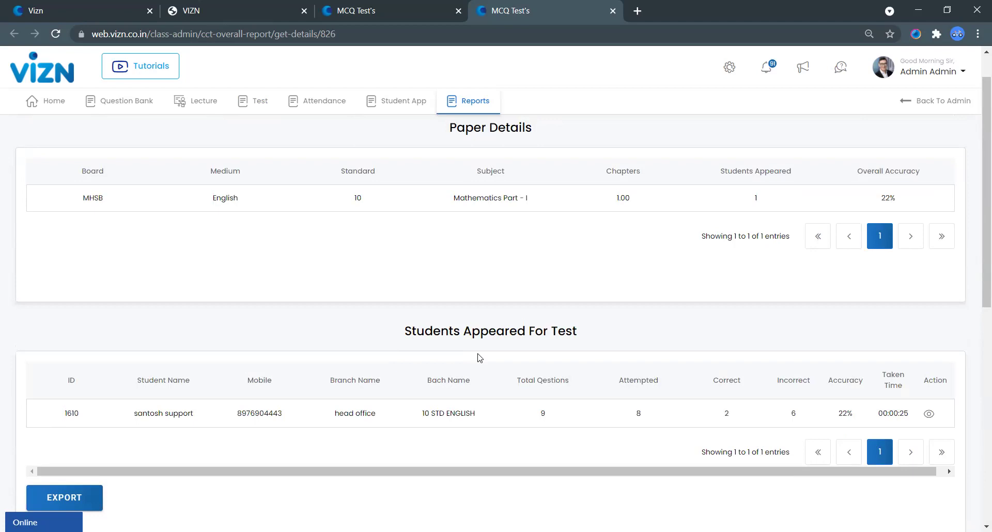
pyautogui.moveTo(408, 104)
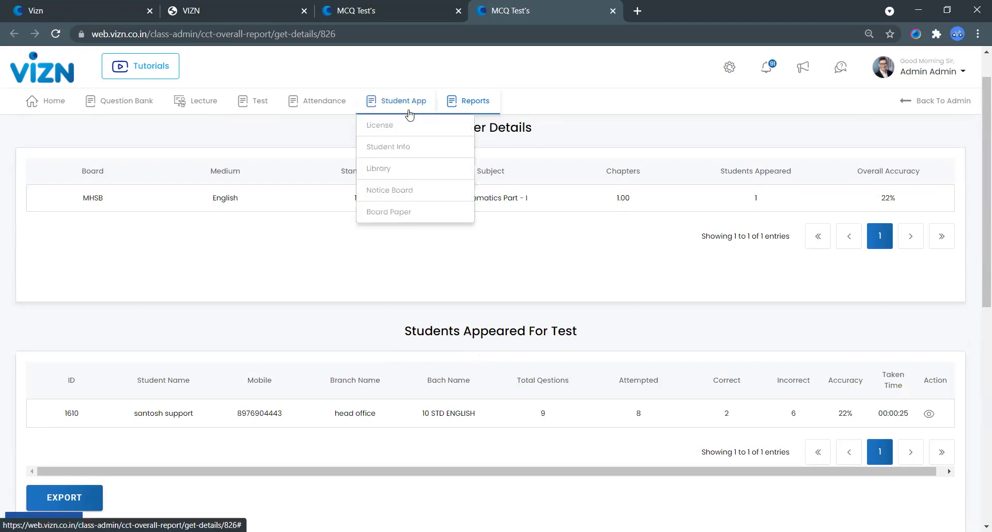
# Step: Open library management for board MHSB, medium English, standard 10
pyautogui.click(403, 175)
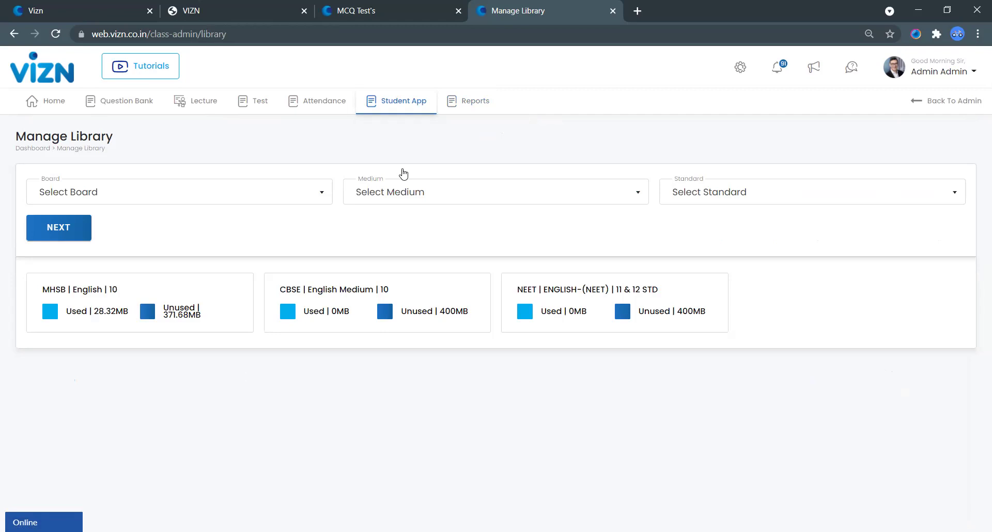
pyautogui.click(151, 193)
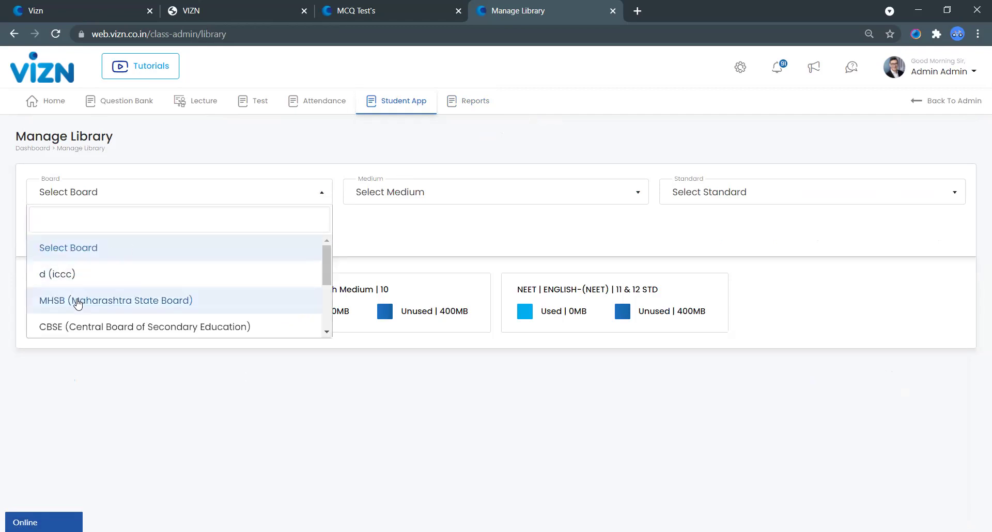
pyautogui.click(78, 302)
pyautogui.click(456, 188)
pyautogui.click(458, 270)
pyautogui.click(761, 194)
pyautogui.click(710, 299)
pyautogui.click(73, 229)
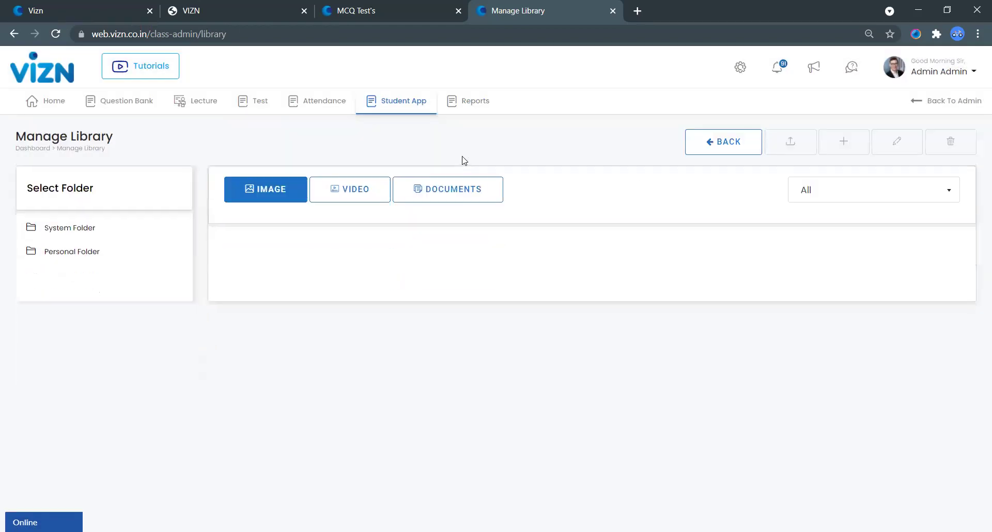
# Step: Expand System Folder > Mathematics Part - I and select '1. Linear Equations In Two Variables'
pyautogui.click(71, 231)
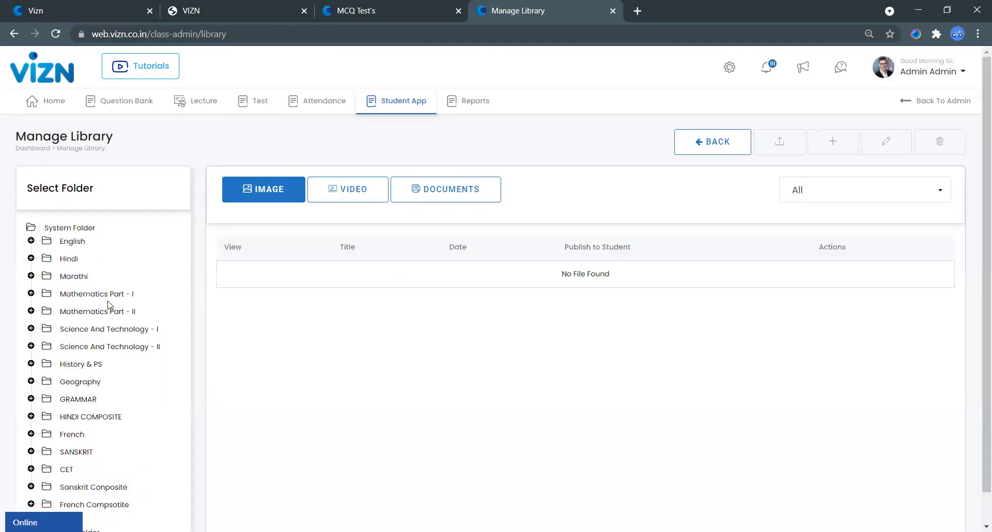
pyautogui.click(95, 294)
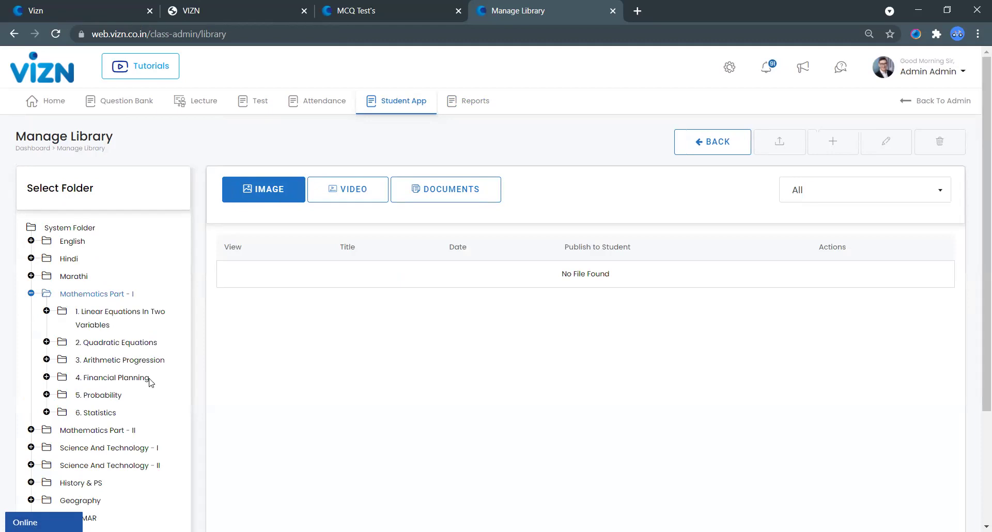
pyautogui.click(93, 318)
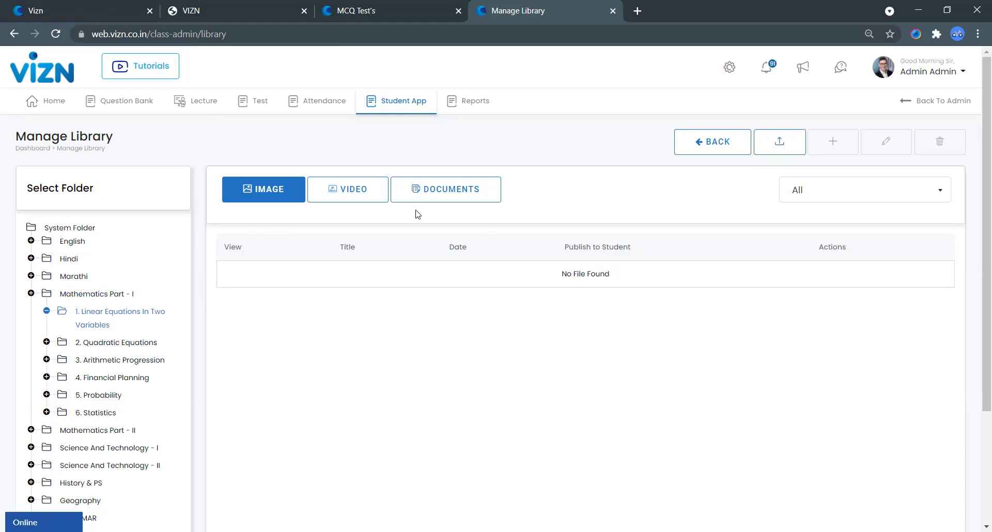
pyautogui.click(784, 138)
pyautogui.click(472, 116)
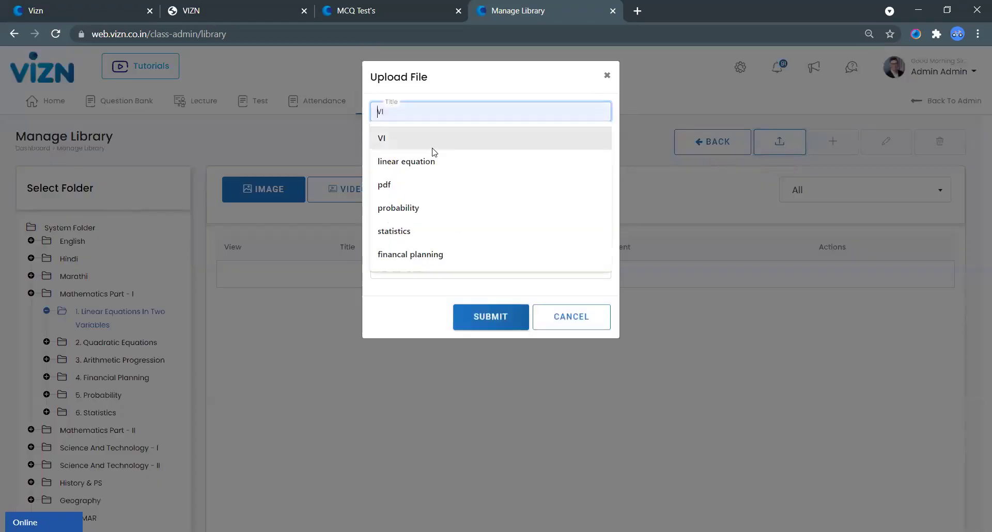
pyautogui.click(423, 161)
pyautogui.click(424, 150)
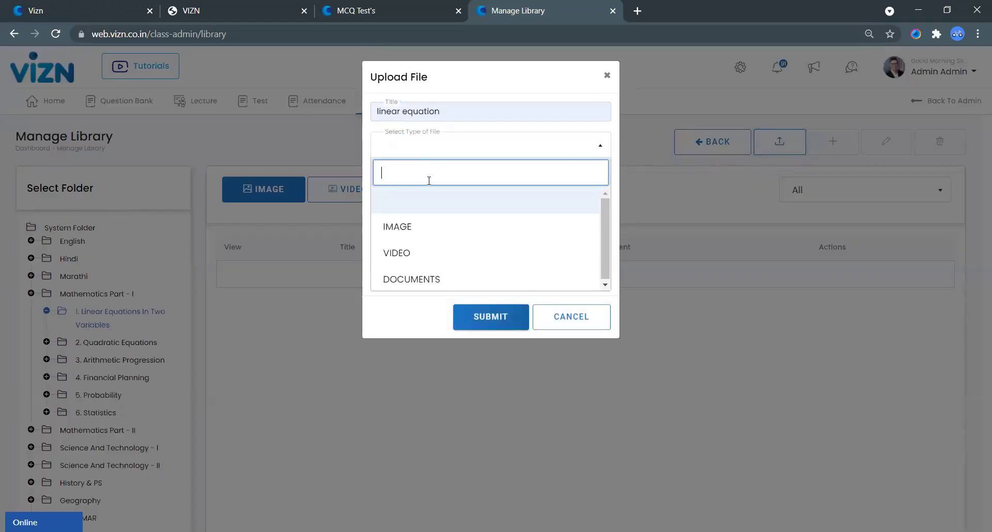
pyautogui.click(427, 280)
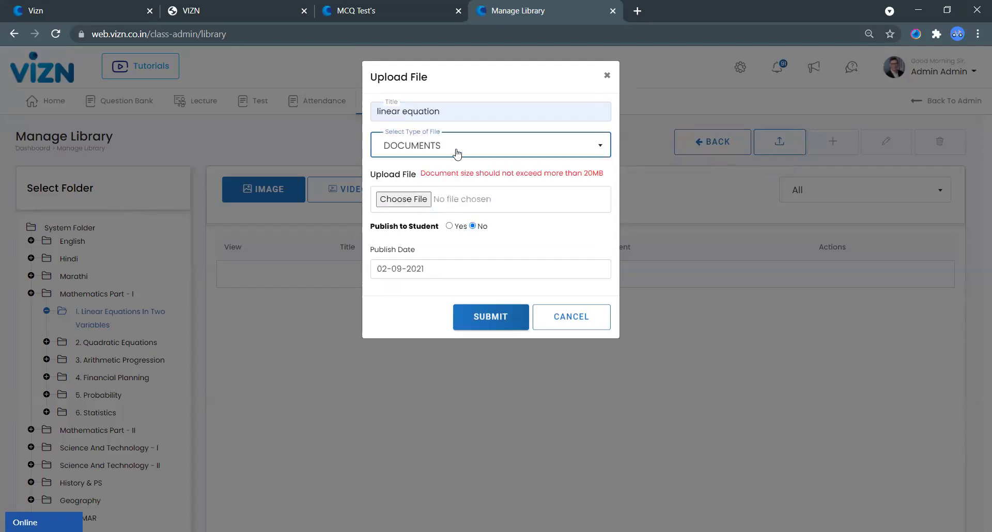
pyautogui.click(456, 151)
pyautogui.click(400, 253)
pyautogui.click(405, 190)
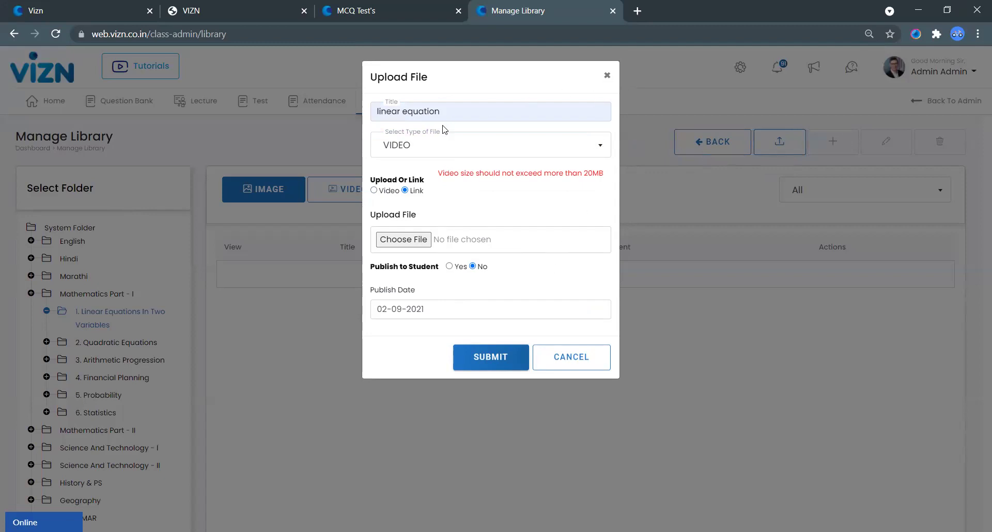
pyautogui.click(437, 149)
pyautogui.click(416, 227)
pyautogui.click(519, 149)
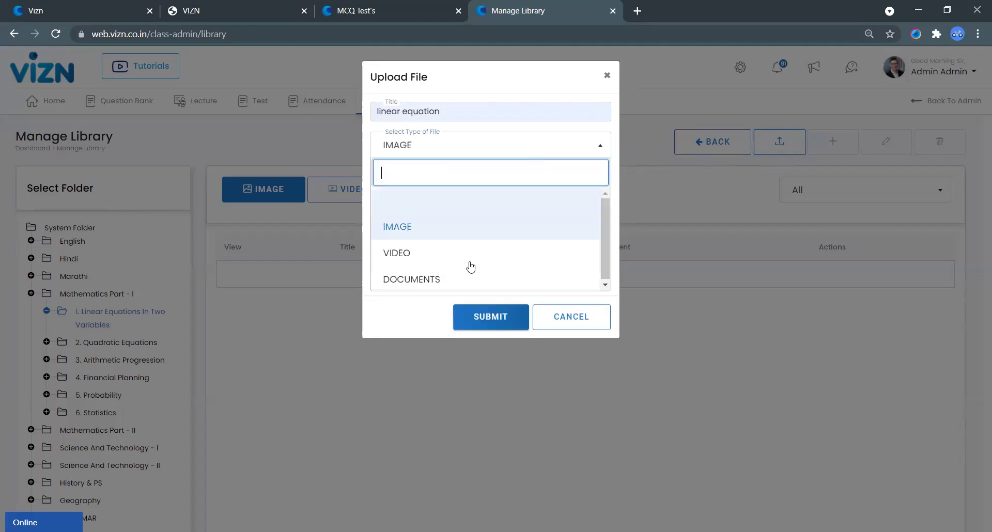
pyautogui.click(433, 279)
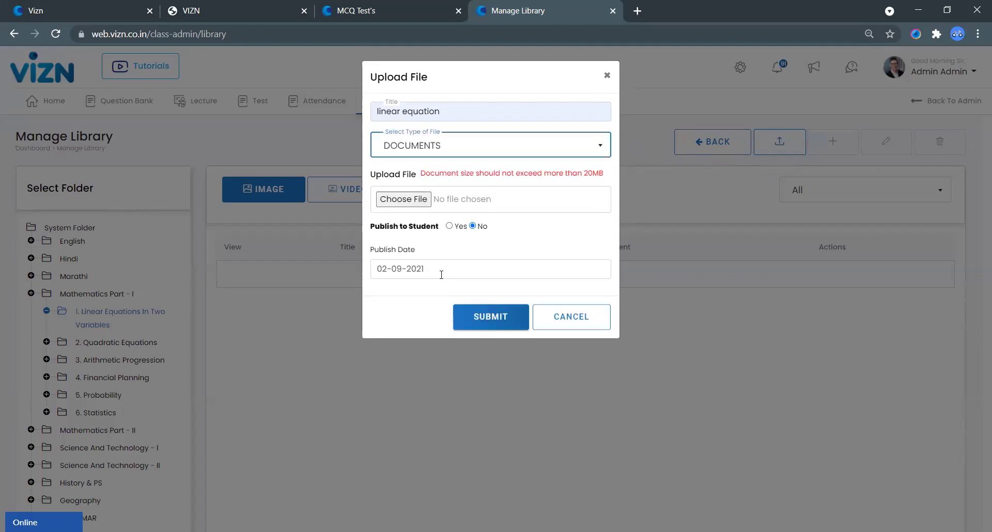
pyautogui.click(504, 322)
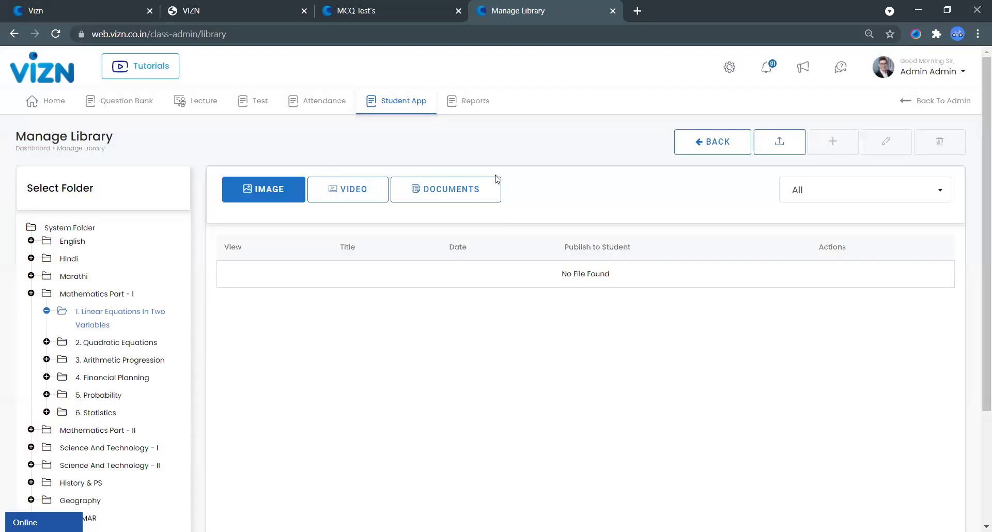
# Step: Start a new notice for board MHSB, medium English, standard 10
pyautogui.moveTo(391, 109)
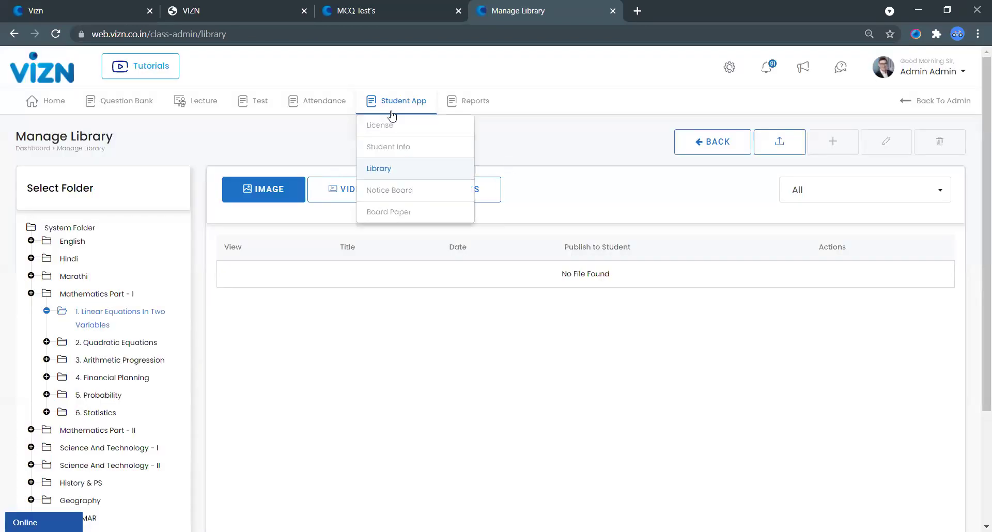
pyautogui.click(406, 192)
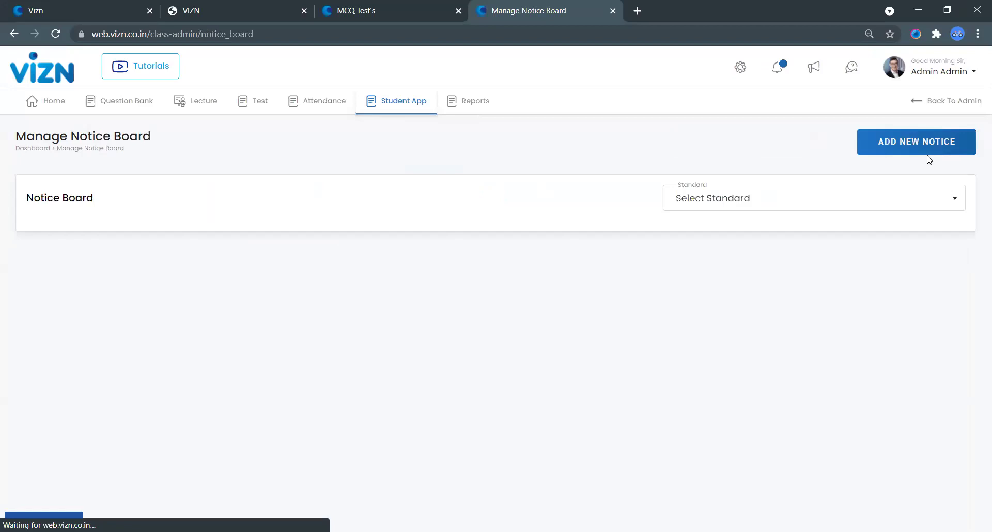
pyautogui.click(913, 158)
pyautogui.click(180, 201)
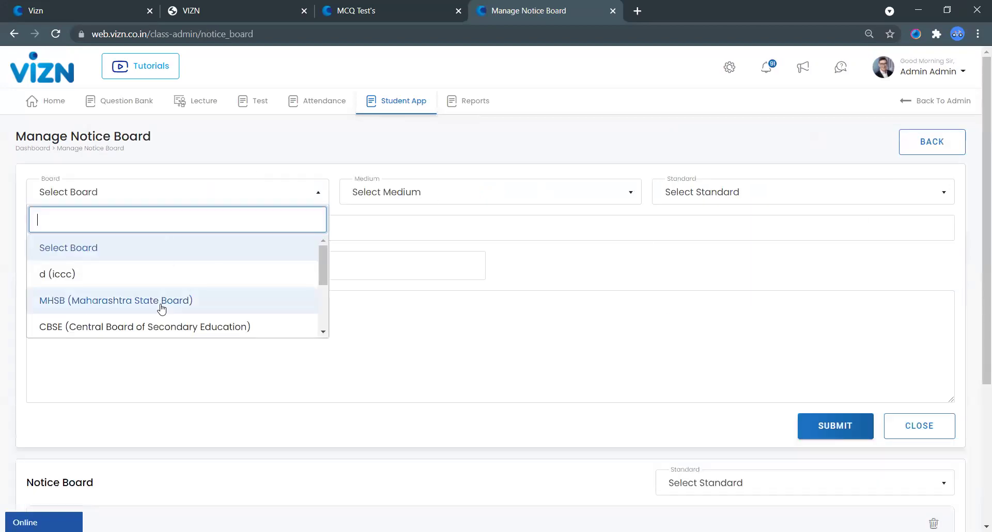
pyautogui.click(115, 300)
pyautogui.click(481, 188)
pyautogui.click(404, 279)
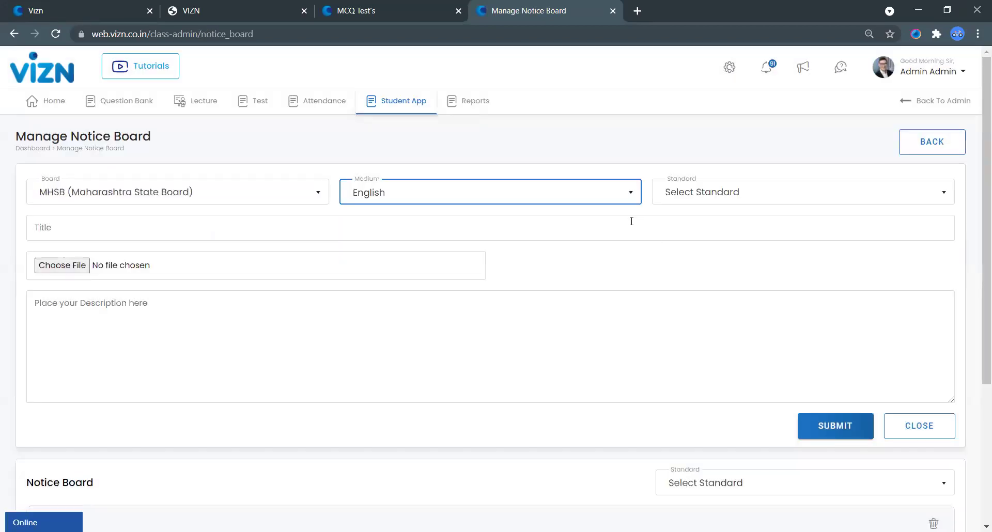
pyautogui.click(705, 197)
pyautogui.click(699, 294)
# Step: Title the notice 'unit TEST', describe it as 'ON SET 7 HIST PAPER', and submit
pyautogui.click(261, 237)
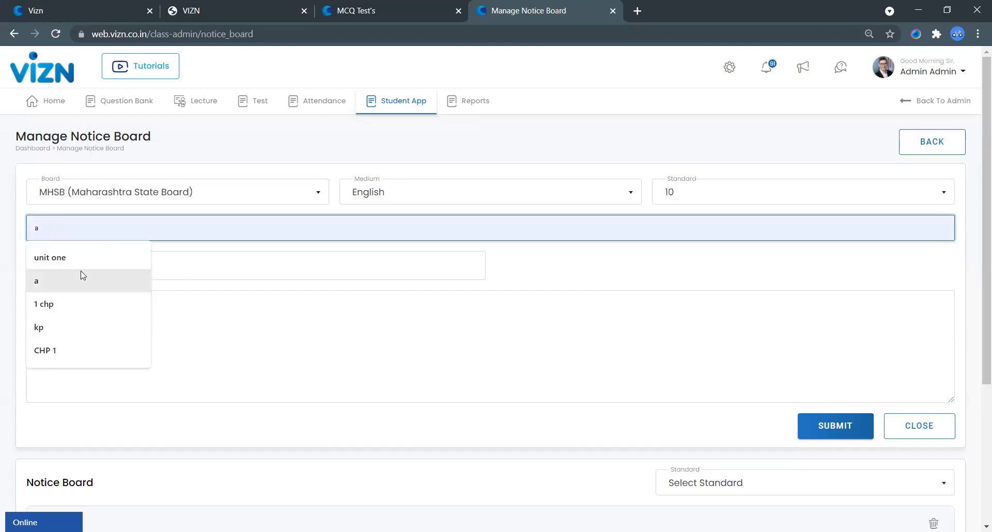
pyautogui.click(99, 259)
pyautogui.click(217, 332)
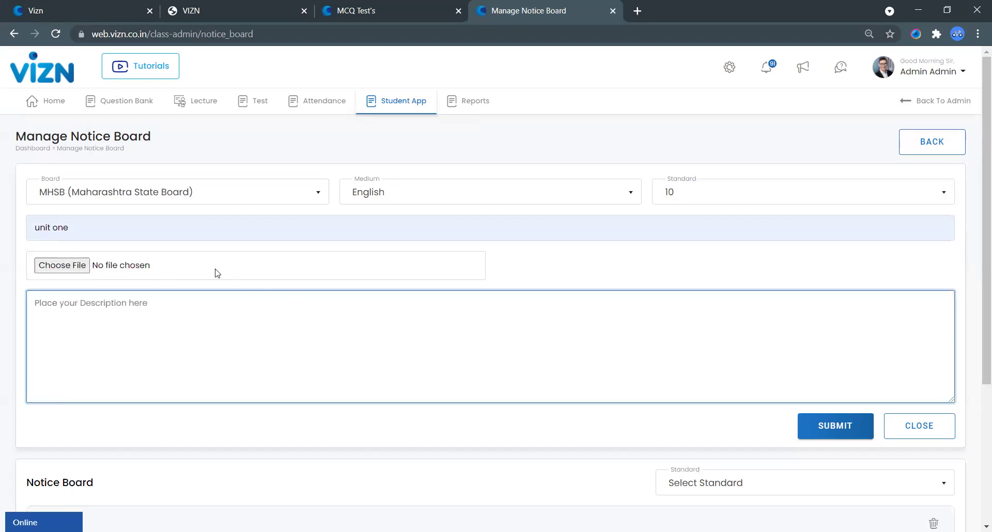
pyautogui.click(164, 225)
pyautogui.press('BackSpace')
pyautogui.press('BackSpace')
pyautogui.press('BackSpace')
pyautogui.press('BackSpace')
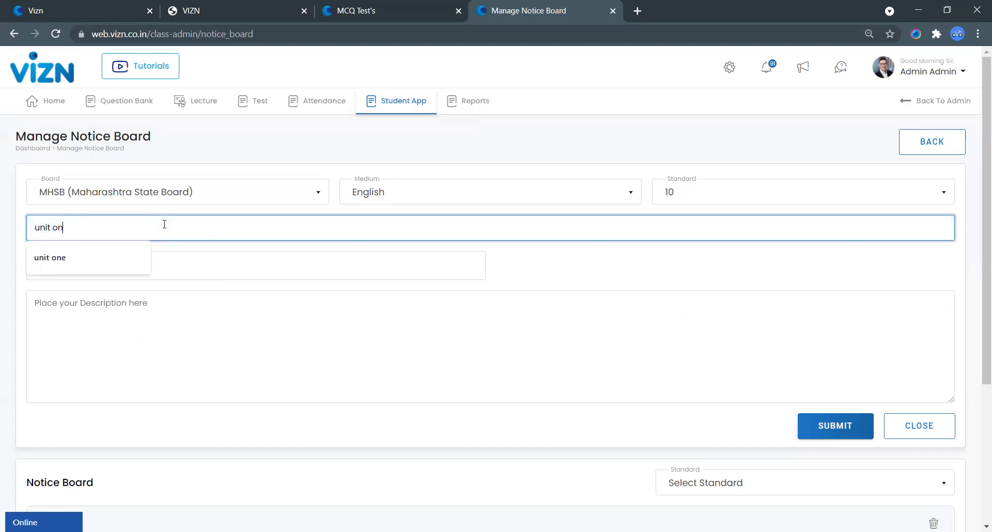
pyautogui.write('TEST')
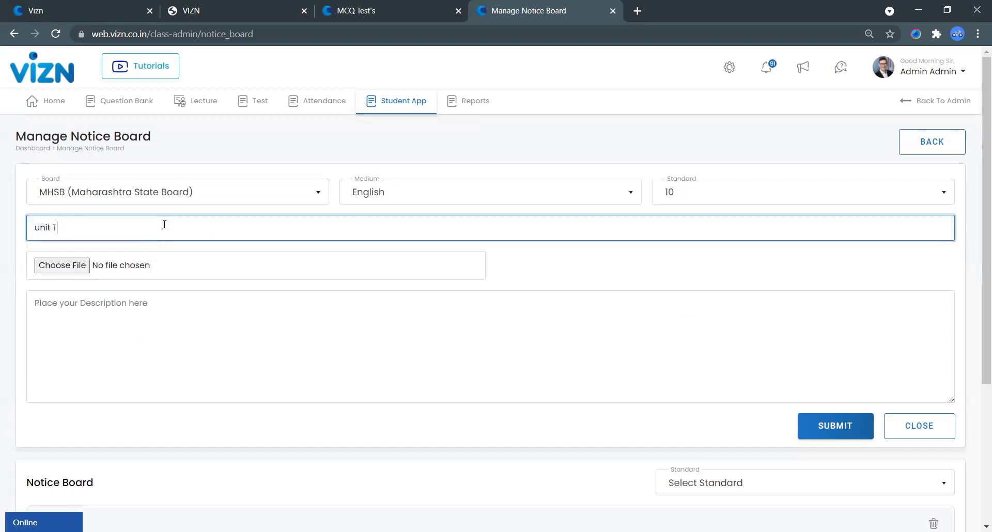
pyautogui.click(288, 350)
pyautogui.write('ON ')
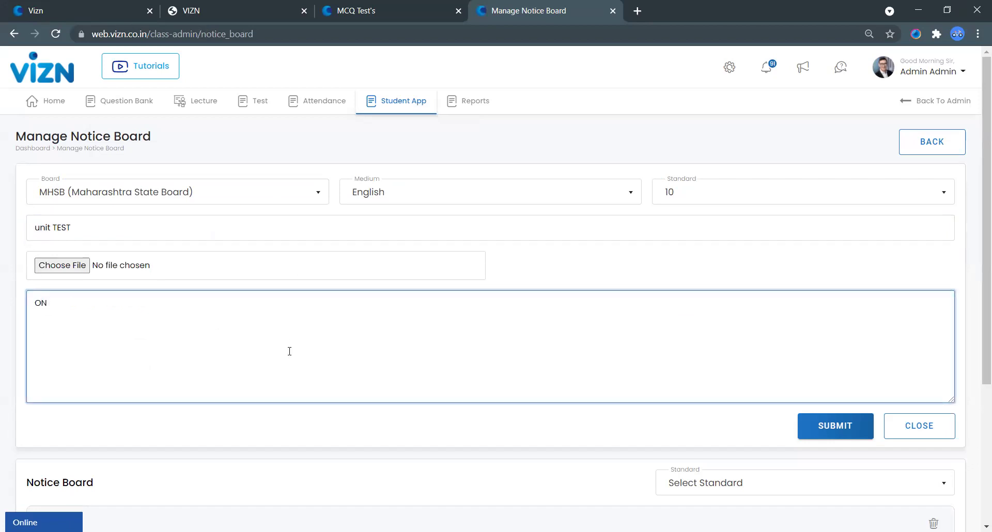
pyautogui.write('SET 7 HIST PAPER')
pyautogui.click(836, 427)
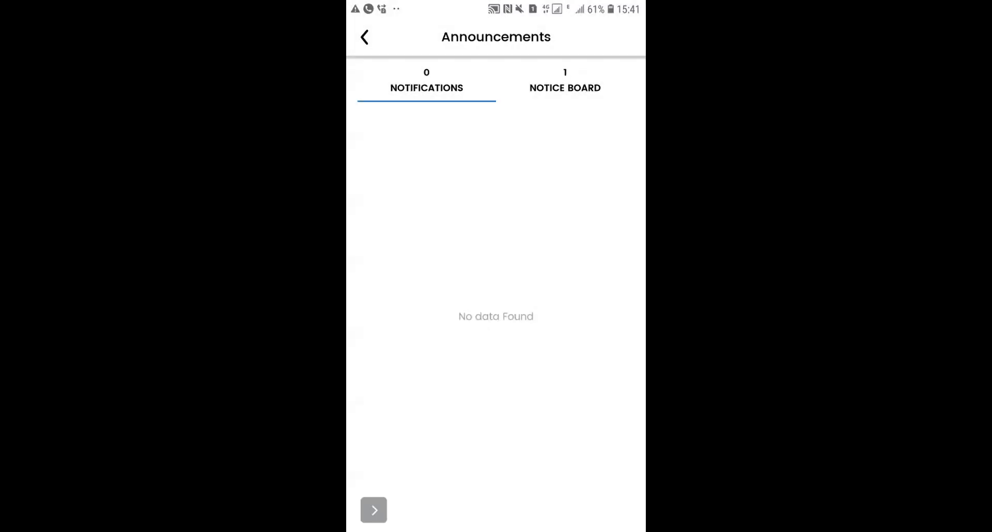
# Step: Check the notice board announcement, then open the student's subject-wise TEST report
pyautogui.click(564, 82)
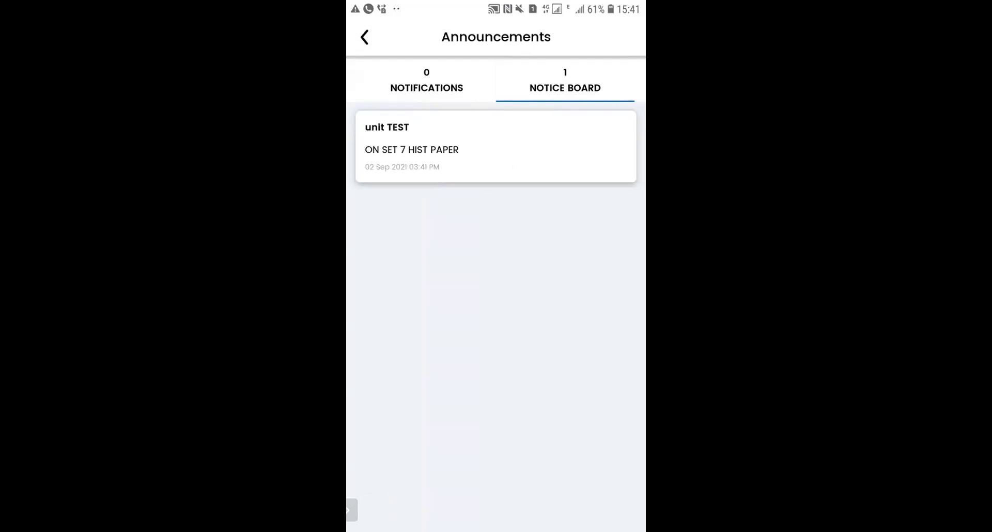
pyautogui.click(364, 37)
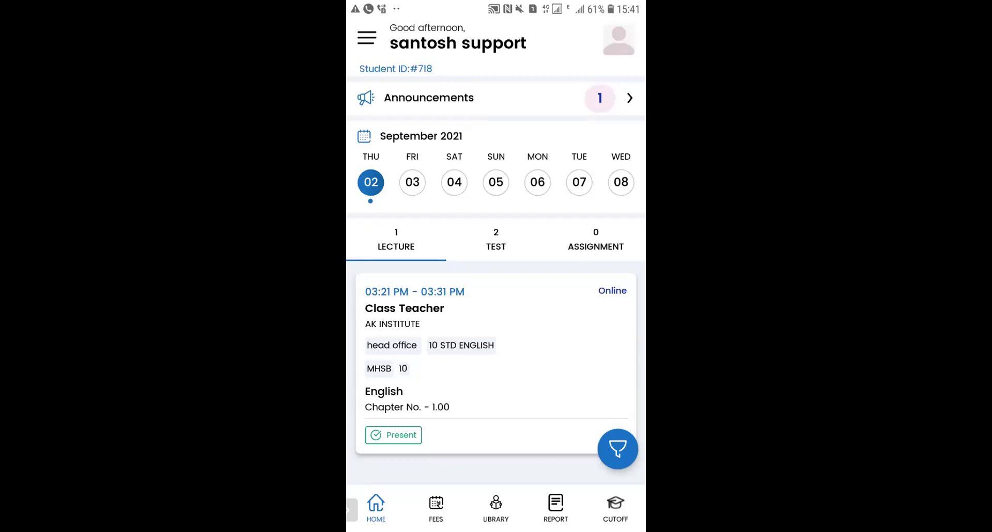
pyautogui.click(556, 506)
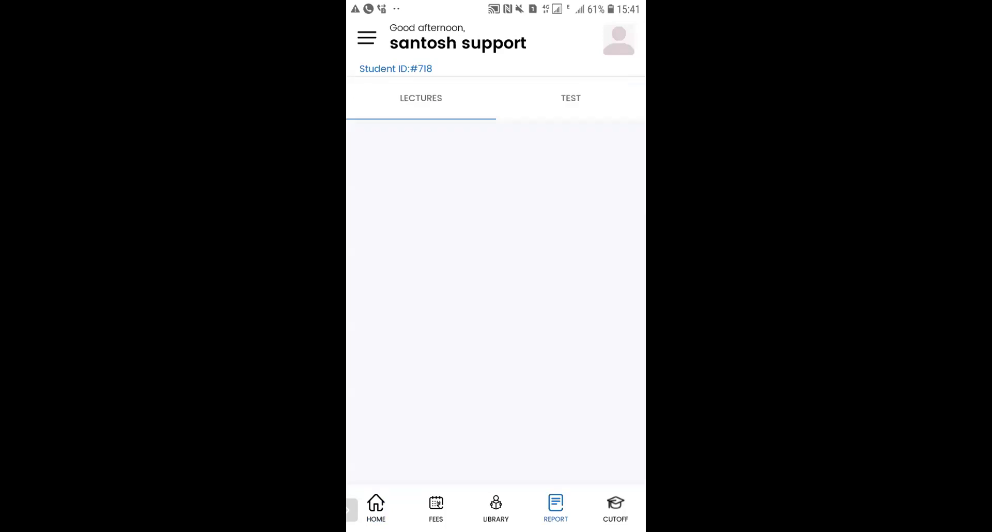
pyautogui.click(570, 98)
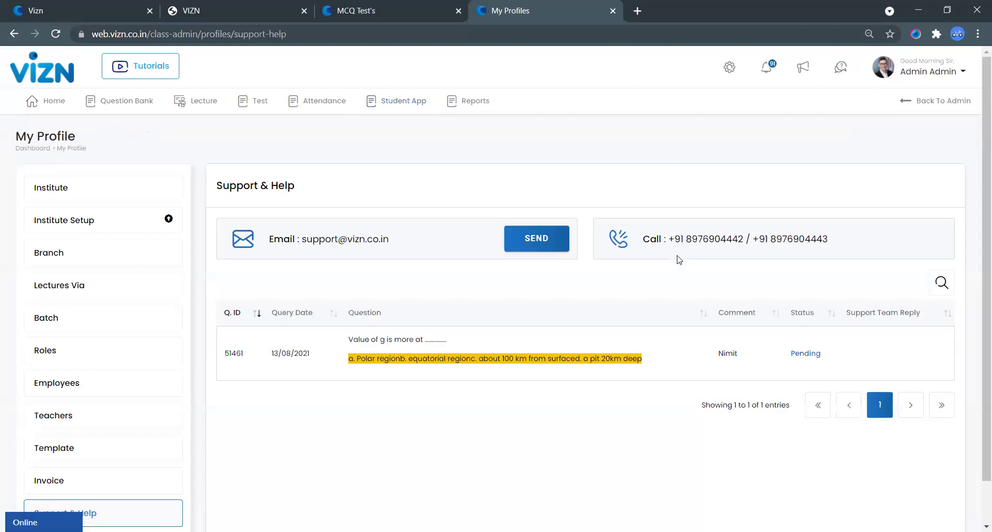
# Step: Highlight the Call support phone numbers on the Support & Help page
pyautogui.moveTo(679, 260); pyautogui.dragTo(764, 267)
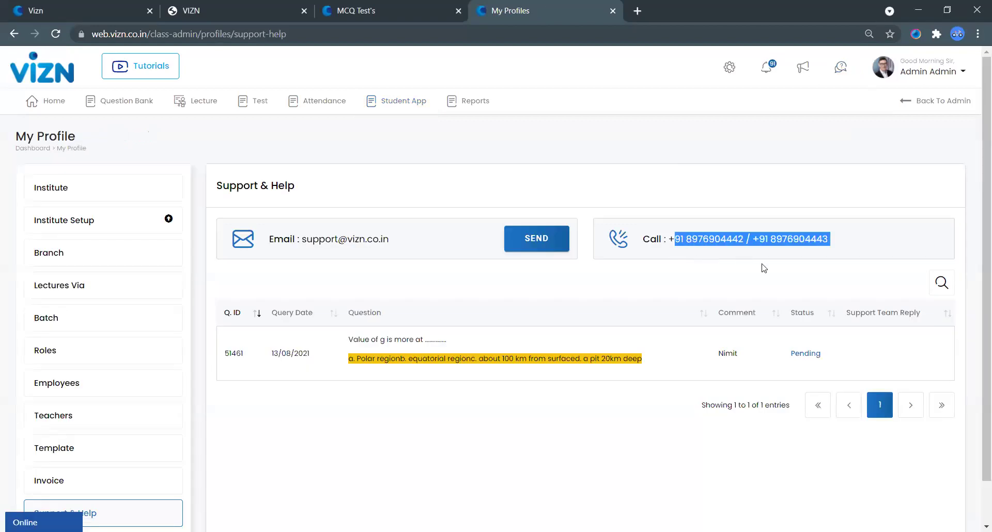